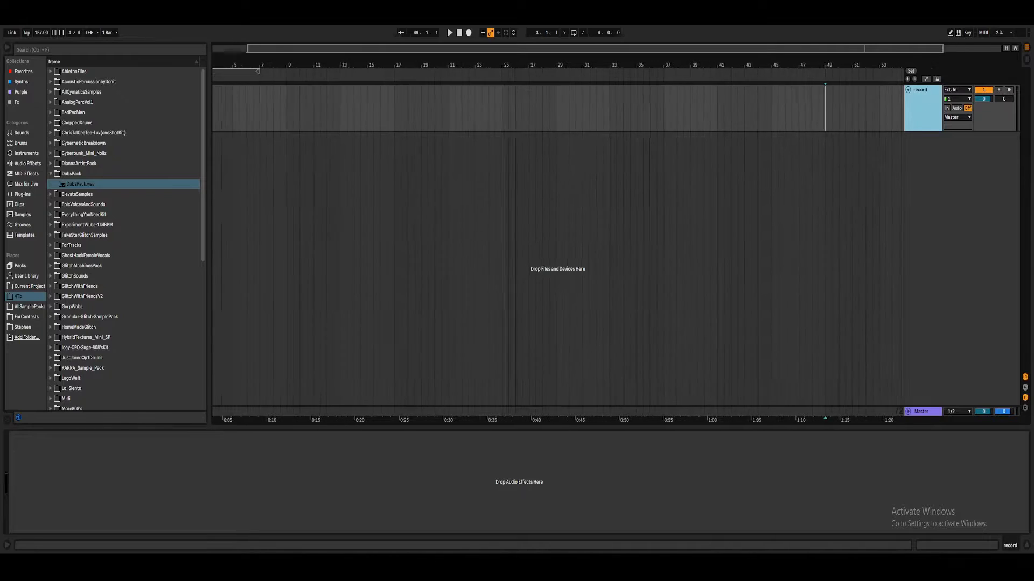
{"action": "mouse_move", "coordinate": [491, 65]}
{"action": "left_mouse_down"}
{"action": "mouse_move", "coordinate": [480, 60]}
{"action": "mouse_move", "coordinate": [496, 64]}
{"action": "left_mouse_up"}
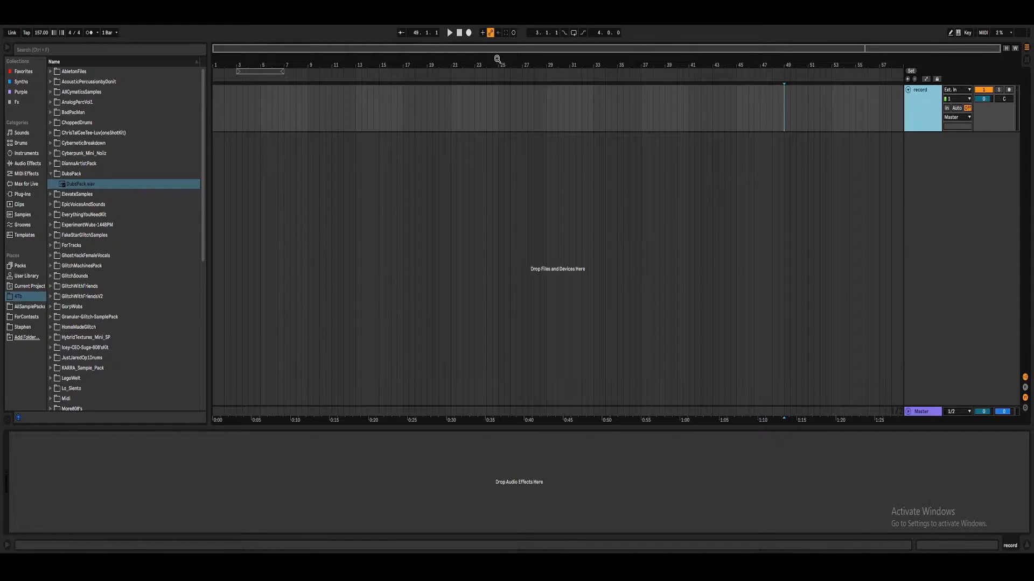
{"action": "left_click_drag", "start_coordinate": [497, 59], "coordinate": [461, 57]}
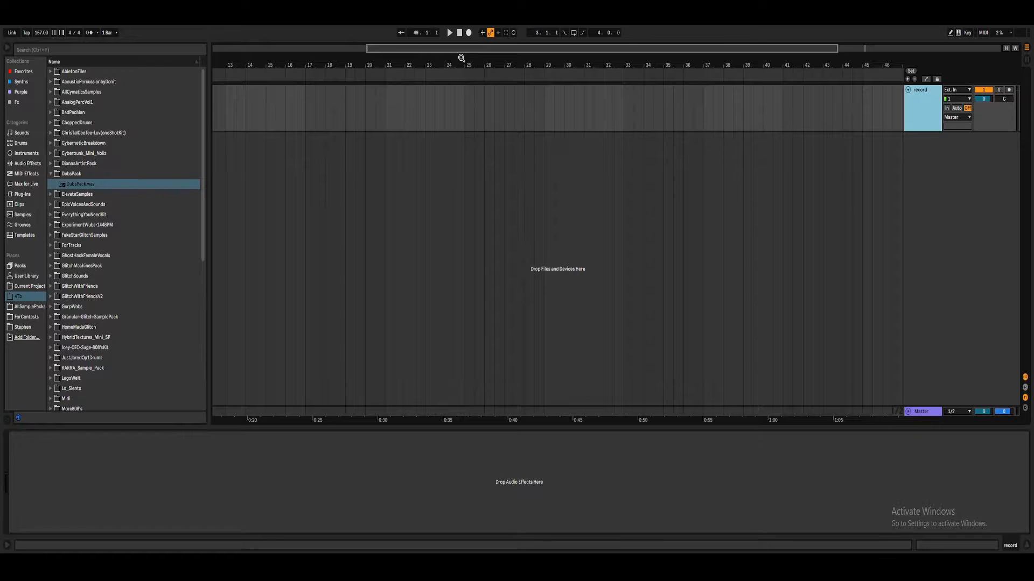
{"action": "left_click_drag", "start_coordinate": [466, 65], "coordinate": [468, 60]}
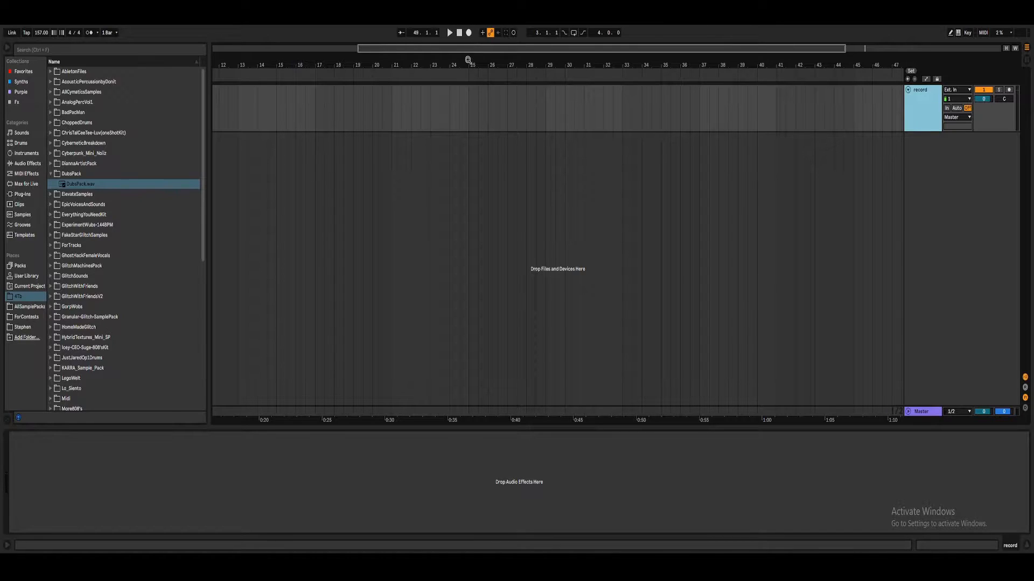
{"action": "left_click_drag", "start_coordinate": [471, 65], "coordinate": [471, 102]}
{"action": "left_click_drag", "start_coordinate": [461, 64], "coordinate": [513, 62]}
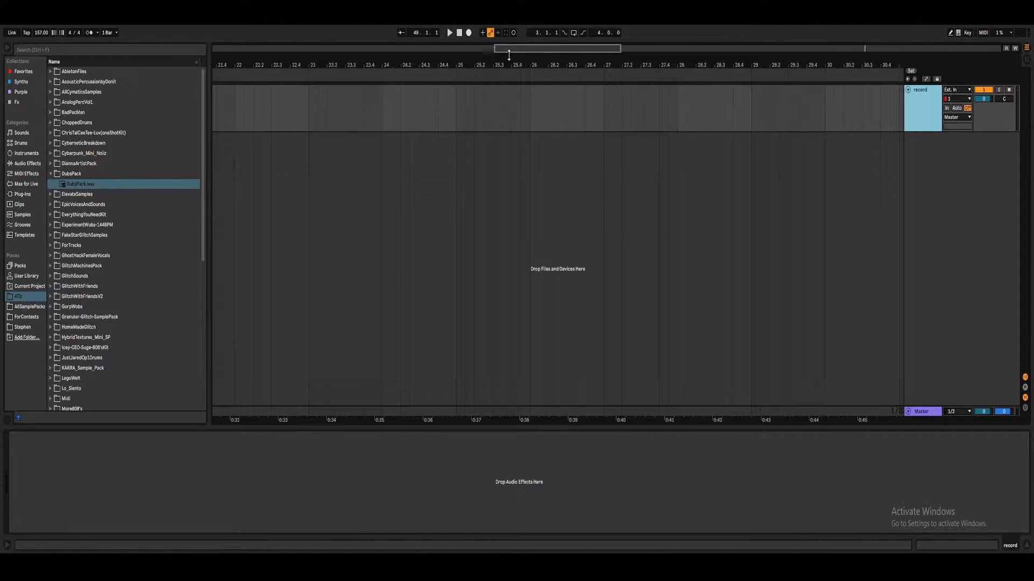
{"action": "left_click_drag", "start_coordinate": [596, 63], "coordinate": [564, 58]}
{"action": "mouse_move", "coordinate": [496, 63]}
{"action": "left_mouse_down"}
{"action": "mouse_move", "coordinate": [497, 71]}
{"action": "mouse_move", "coordinate": [501, 63]}
{"action": "left_mouse_up"}
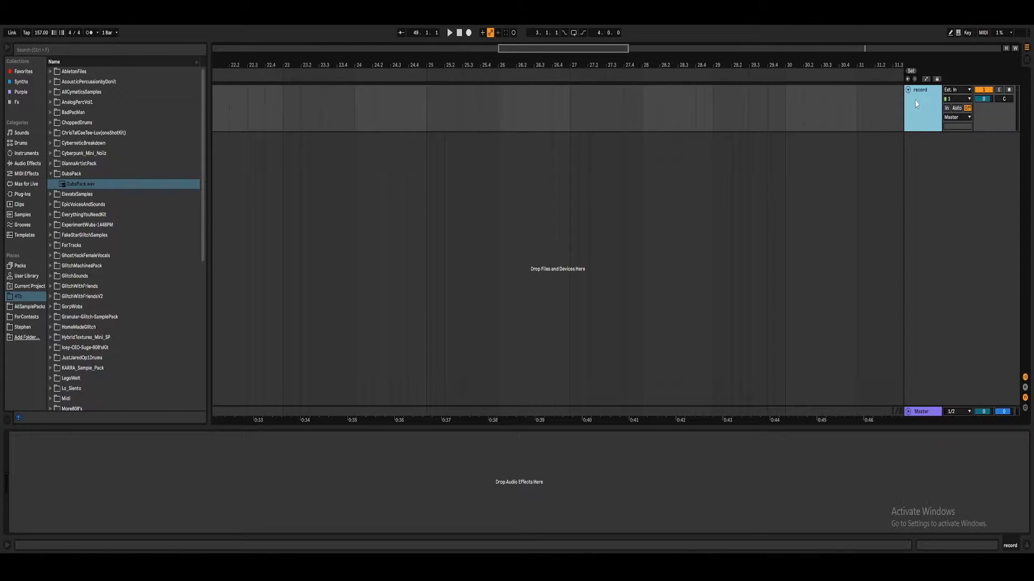
{"action": "left_click_drag", "start_coordinate": [642, 60], "coordinate": [643, 74]}
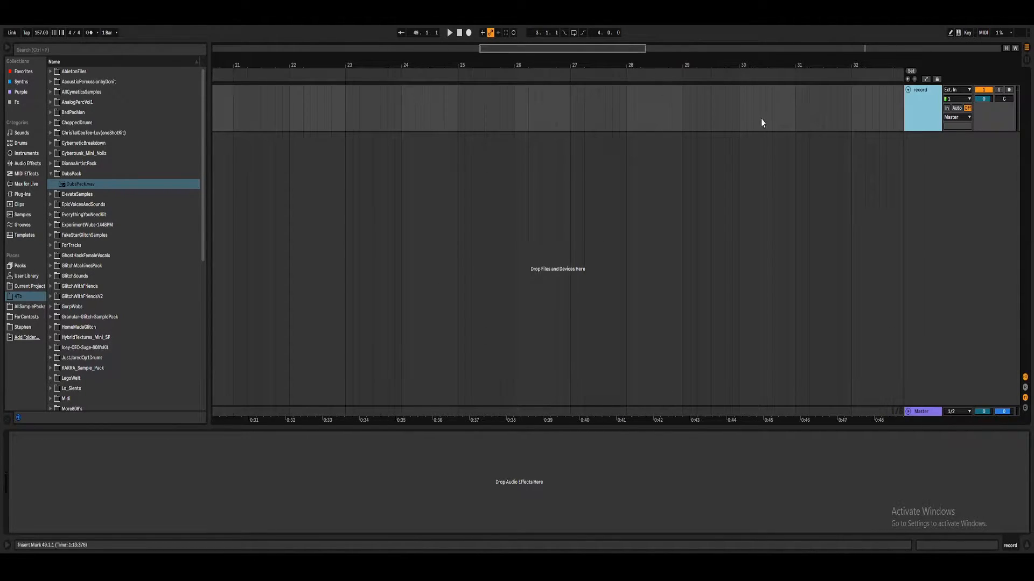
Record audio on the record track from bar 26 and trim the start of the recorded clip to about bar 30.
{"action": "left_click", "coordinate": [515, 115]}
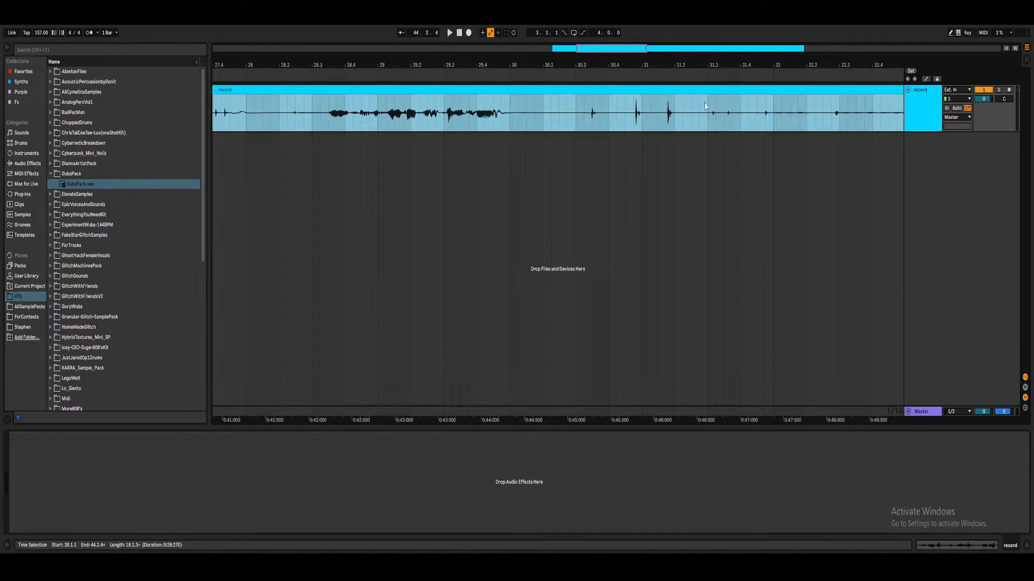
{"action": "left_click_drag", "start_coordinate": [594, 64], "coordinate": [523, 111]}
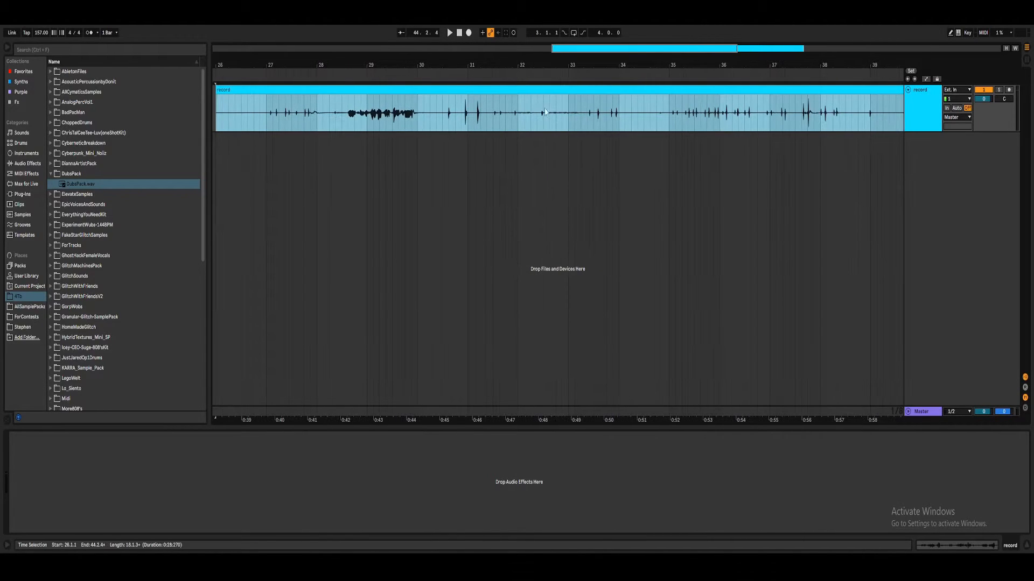
{"action": "left_click_drag", "start_coordinate": [464, 66], "coordinate": [482, 117]}
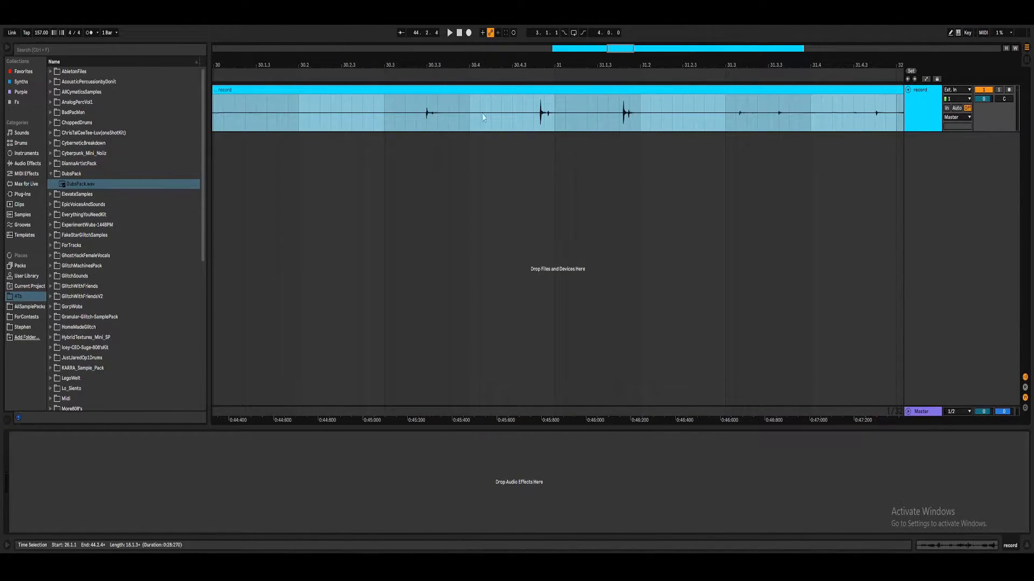
{"action": "left_click", "coordinate": [416, 115]}
{"action": "left_click_drag", "start_coordinate": [424, 66], "coordinate": [423, 107]}
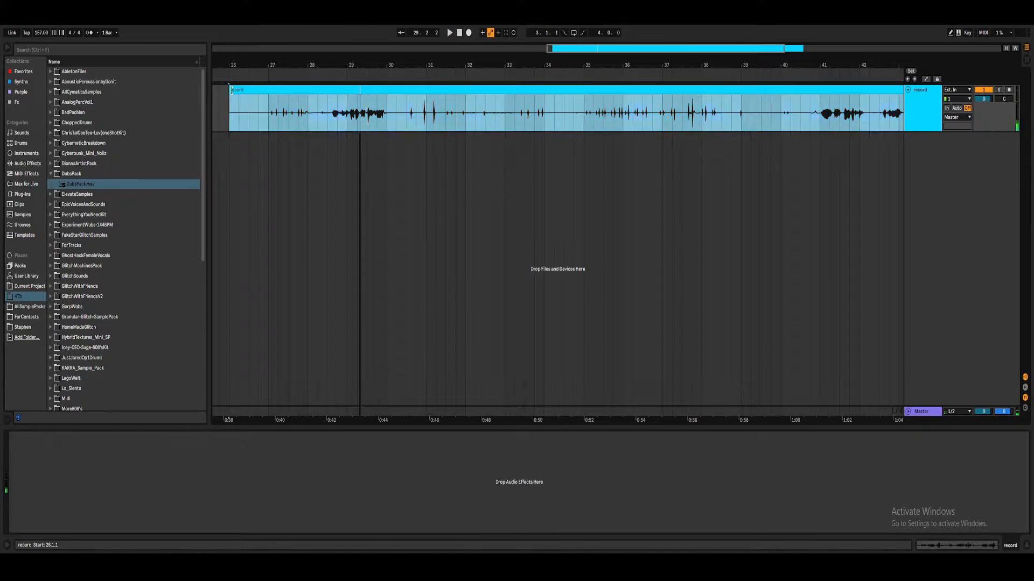
{"action": "left_click_drag", "start_coordinate": [229, 92], "coordinate": [390, 97]}
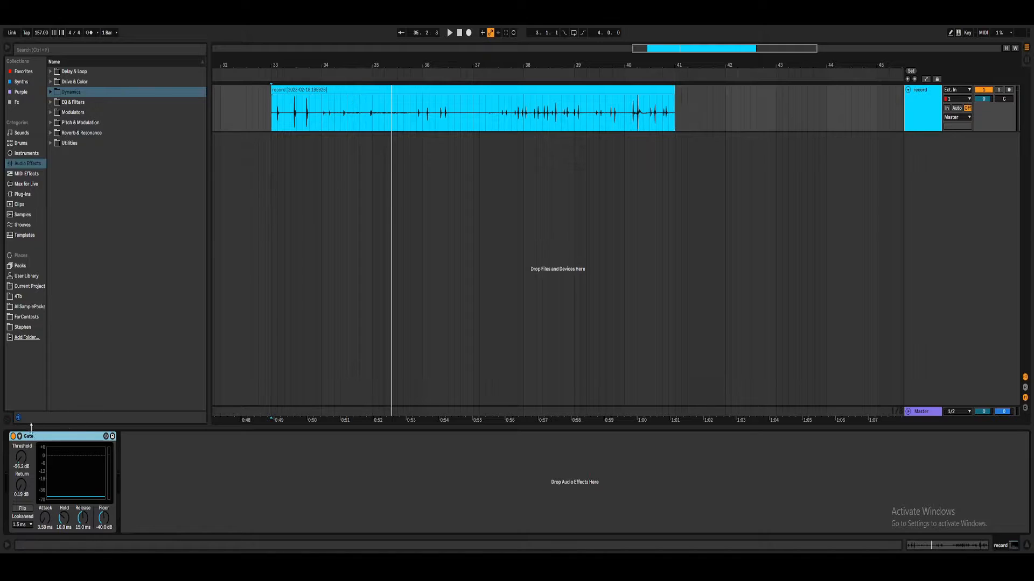
Audition the gated clip and add FabFilter Pro-C 2 from the Fx collection after the Gate.
{"action": "key", "text": "space"}
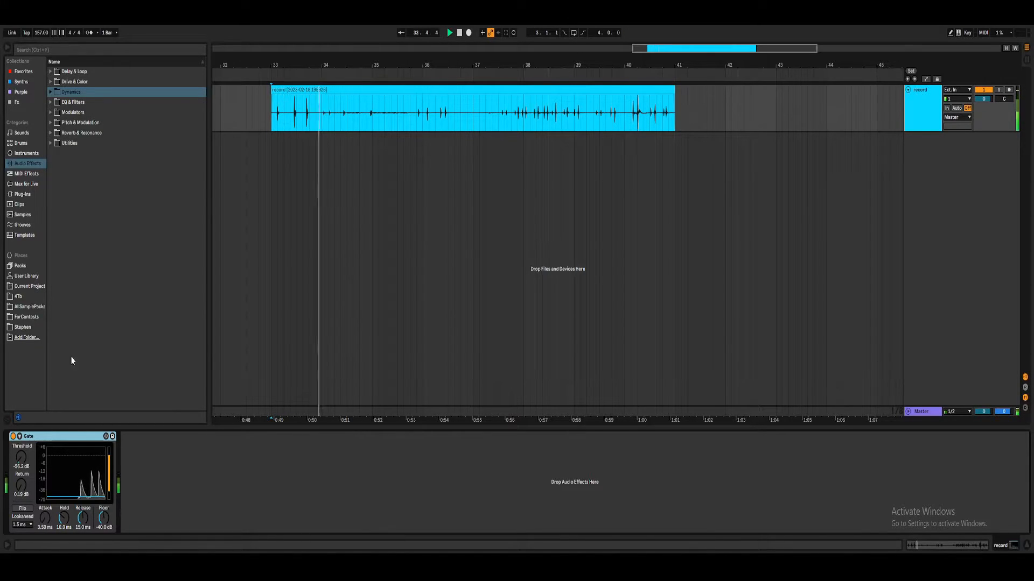
{"action": "key", "text": "space"}
{"action": "left_click", "coordinate": [51, 93]}
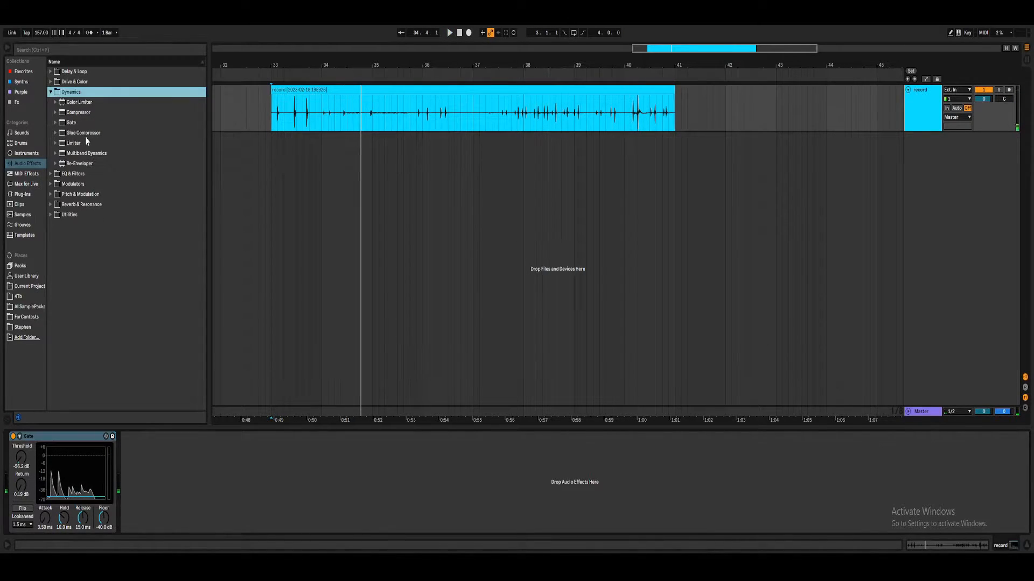
{"action": "left_click", "coordinate": [16, 102]}
{"action": "double_click", "coordinate": [78, 81]}
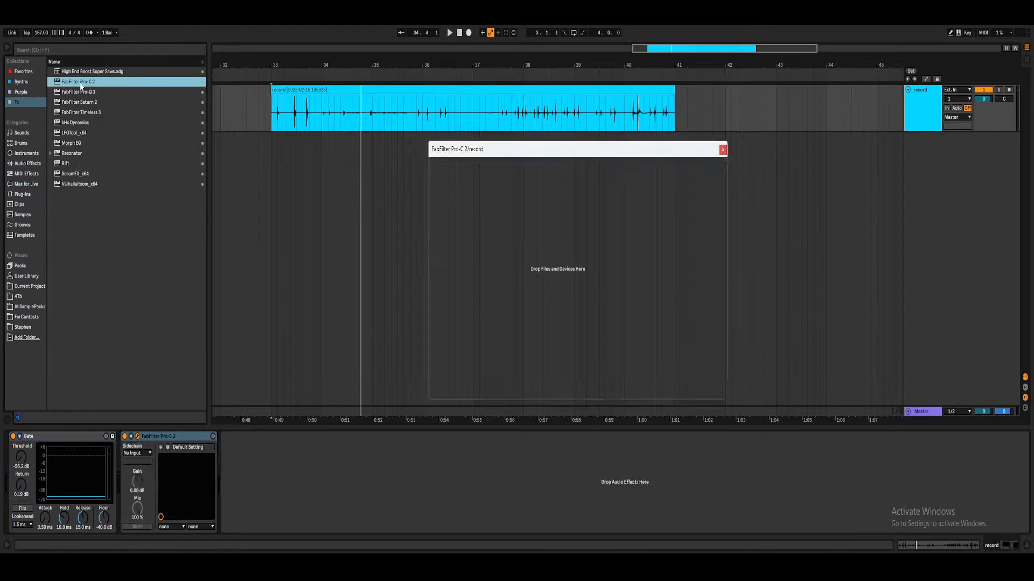
Play the recording from bar 33 and lower the Pro-C 2 threshold to about -32 dB.
{"action": "key", "text": "space"}
{"action": "key", "text": "space"}
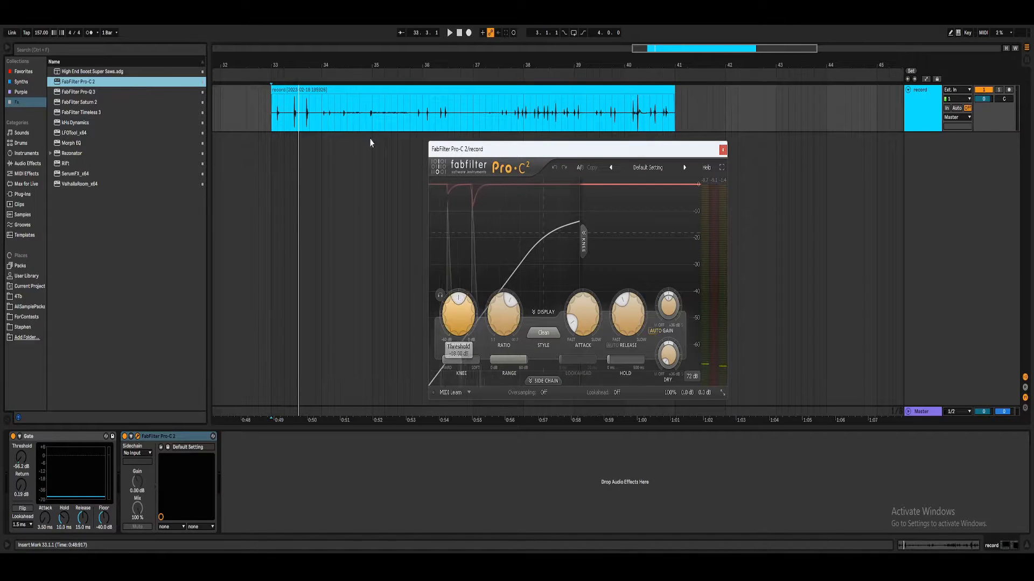
{"action": "left_click_drag", "start_coordinate": [462, 309], "coordinate": [450, 312]}
{"action": "key", "text": "space"}
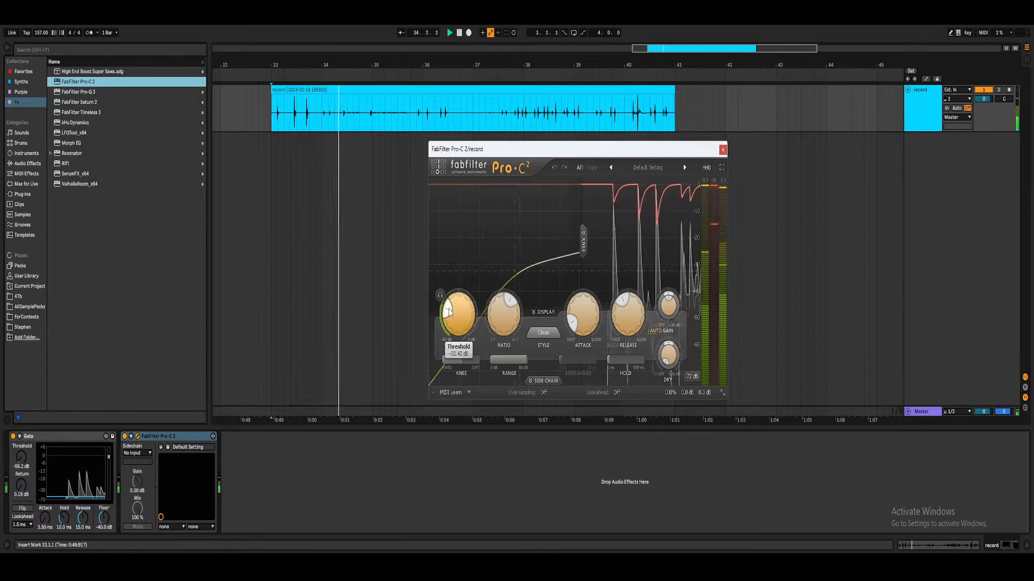
Raise the Gate's threshold to -40.9 dB while auditioning the recording.
{"action": "left_click_drag", "start_coordinate": [21, 458], "coordinate": [21, 450]}
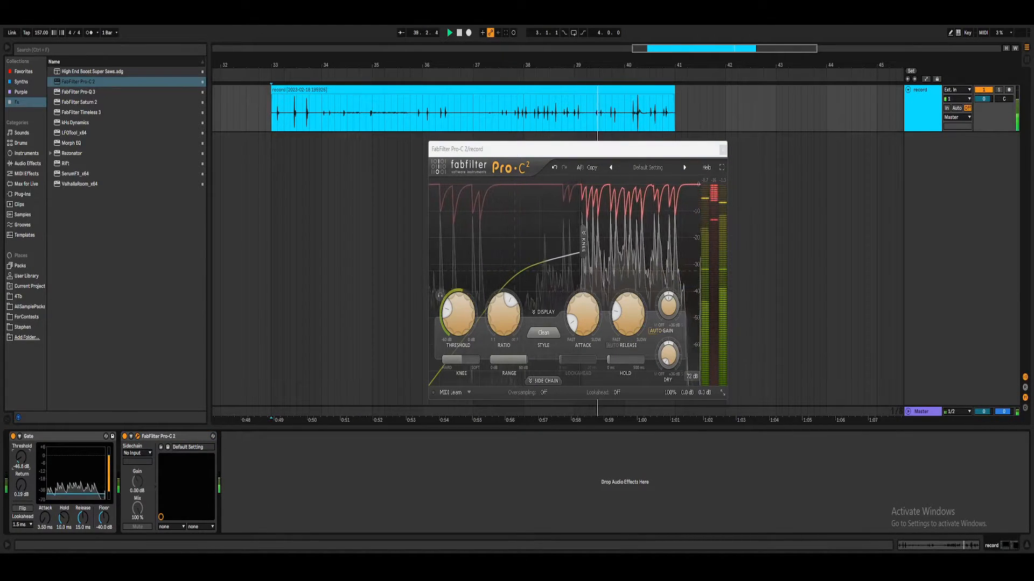
{"action": "key", "text": "space"}
{"action": "key", "text": "space"}
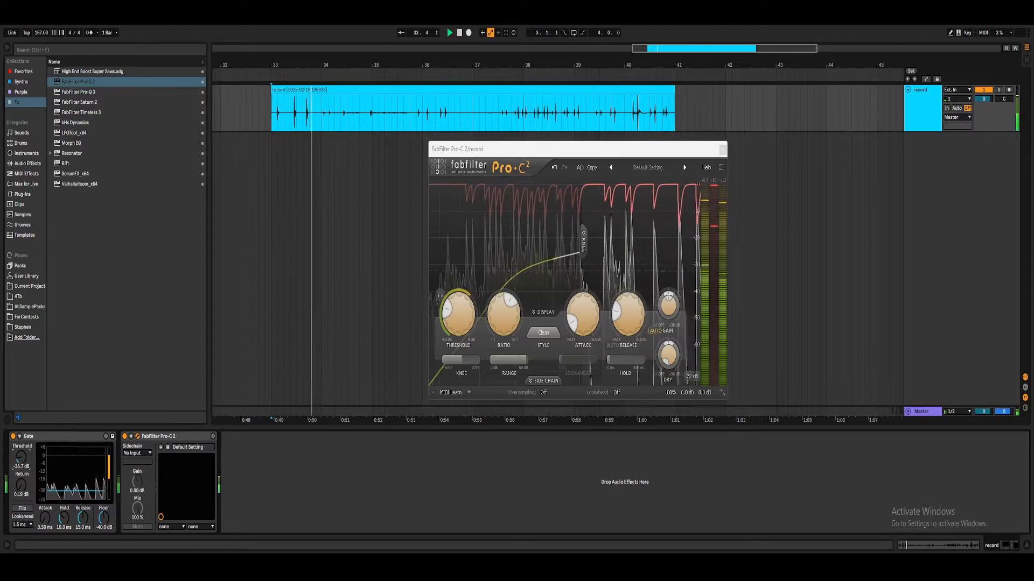
Delete the part of the clip from 34.1.1 to 35.4.3 and play back around the resulting gap.
{"action": "left_click_drag", "start_coordinate": [322, 102], "coordinate": [418, 100]}
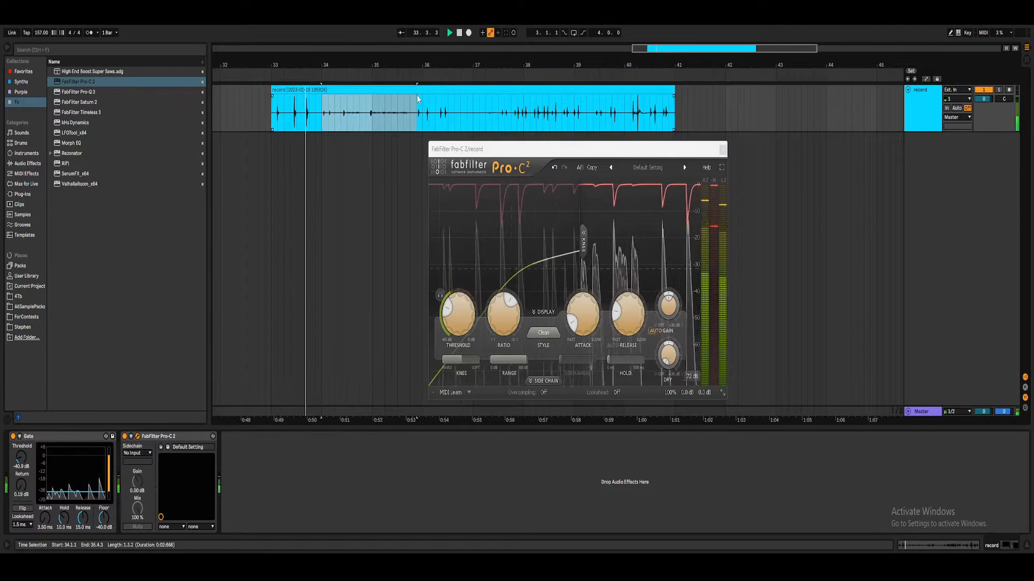
{"action": "key", "text": "Delete"}
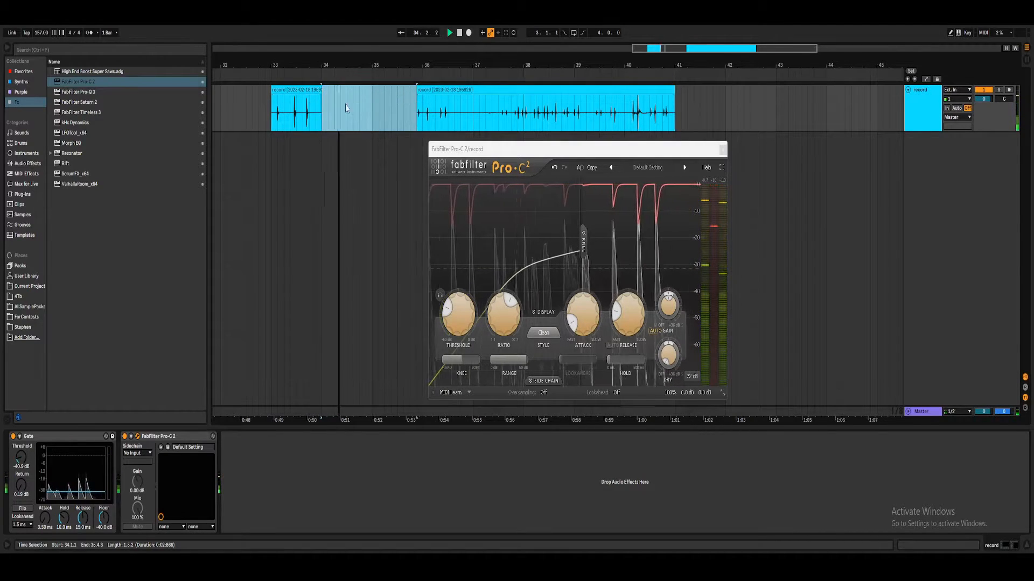
{"action": "left_click", "coordinate": [310, 129]}
{"action": "key", "text": "space"}
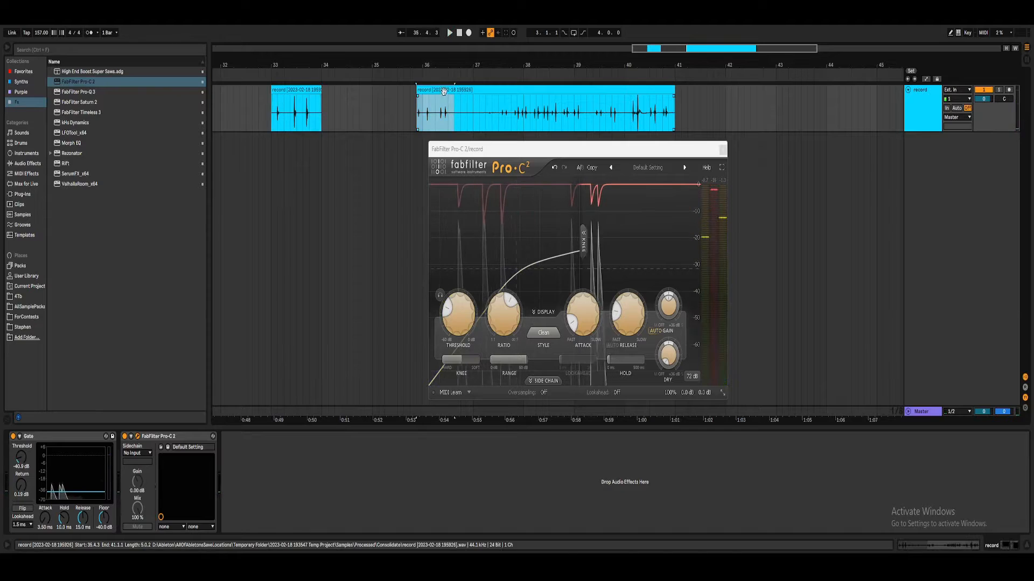
Move the opening group of hits from the second clip to 34.1.1, directly behind the first clip.
{"action": "left_click_drag", "start_coordinate": [445, 92], "coordinate": [350, 110]}
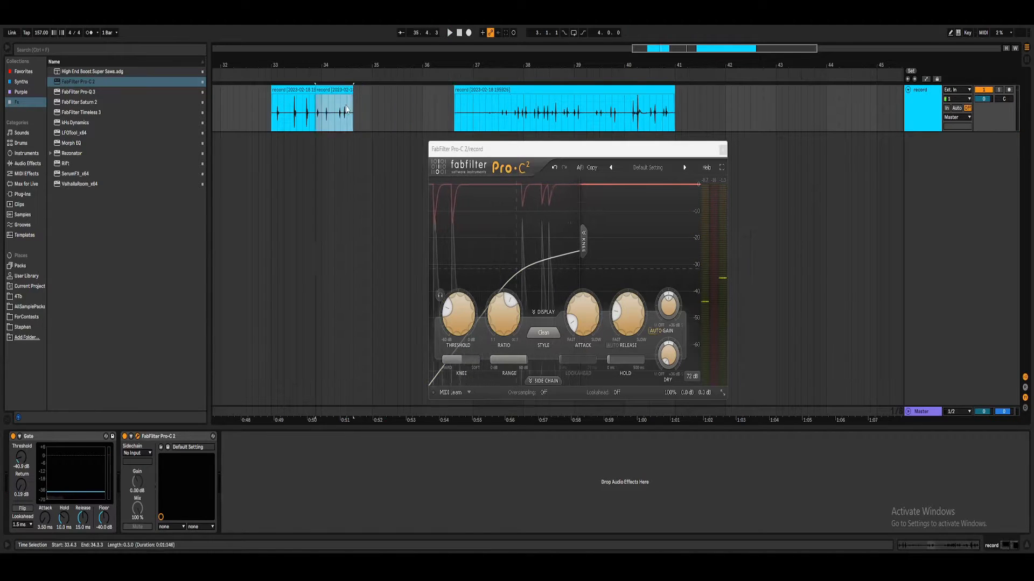
{"action": "key", "text": "ctrl+z"}
{"action": "left_click_drag", "start_coordinate": [426, 92], "coordinate": [350, 109]}
Audition the remaining long clip and trim its start to 37.3.1.
{"action": "left_click", "coordinate": [496, 106]}
{"action": "key", "text": "space"}
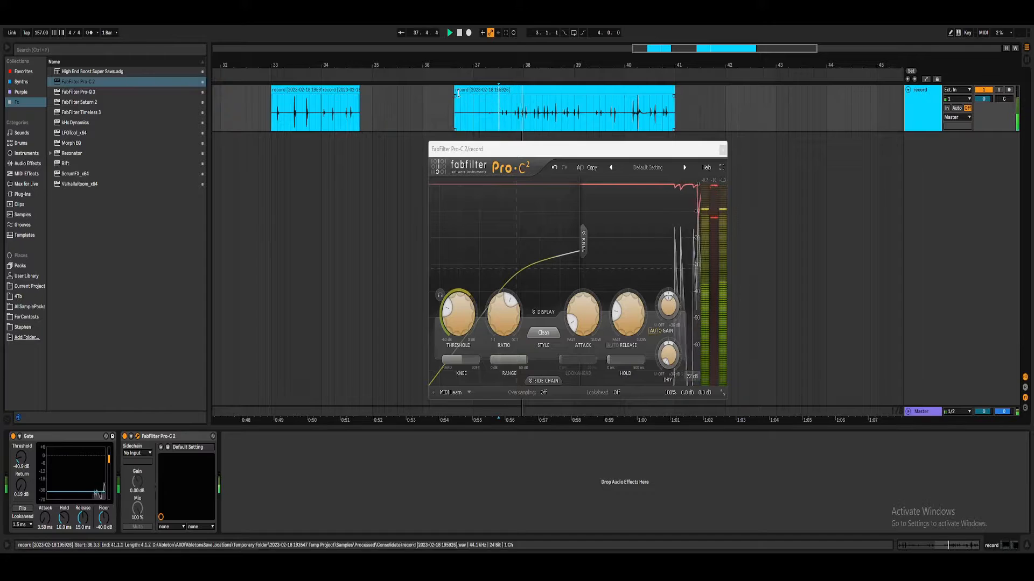
{"action": "left_click_drag", "start_coordinate": [458, 93], "coordinate": [498, 93]}
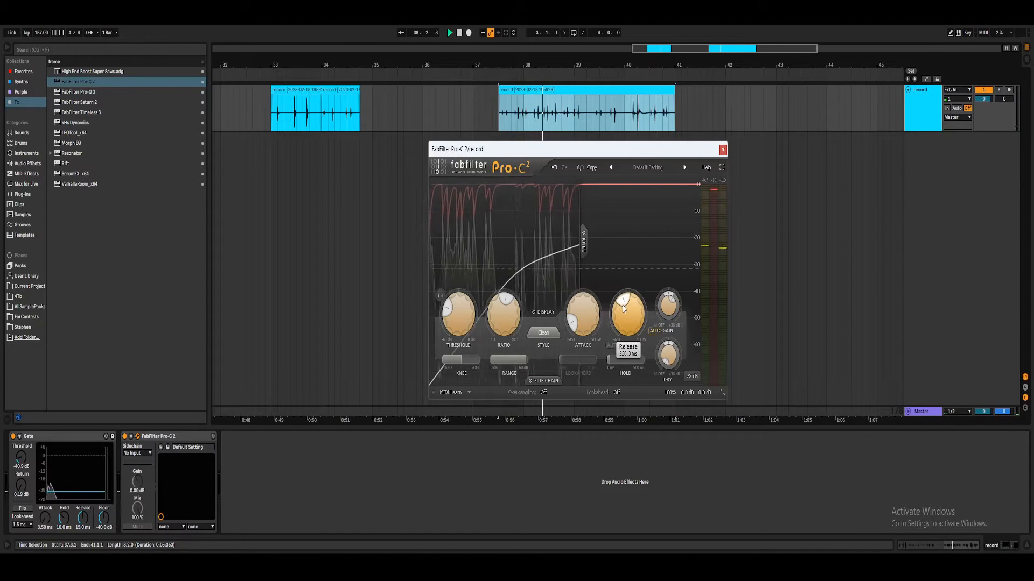
{"action": "key", "text": "space"}
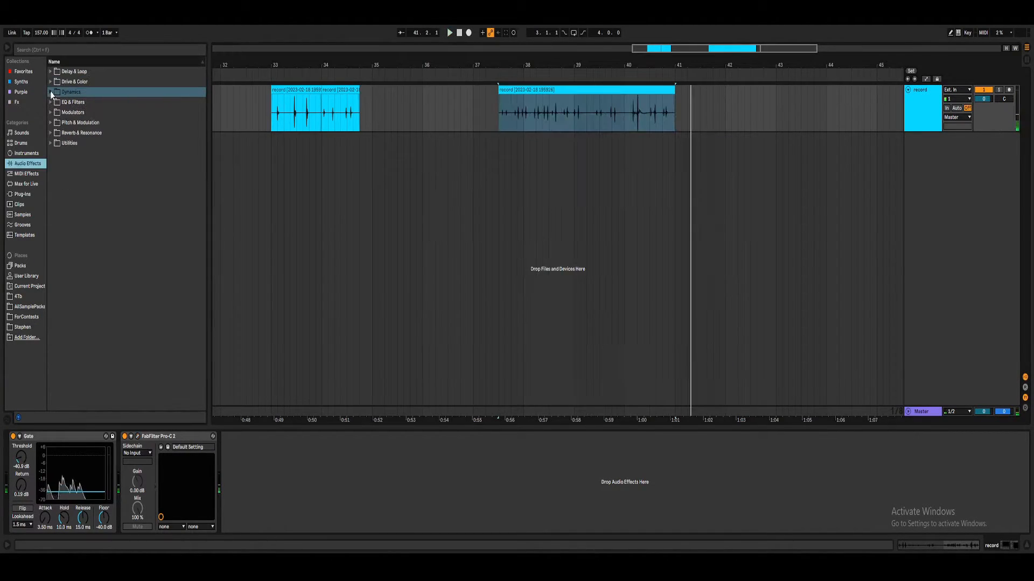
Add a Glue Compressor from the Dynamics effects after Pro-C 2 and audition the clips through it.
{"action": "left_click", "coordinate": [52, 93]}
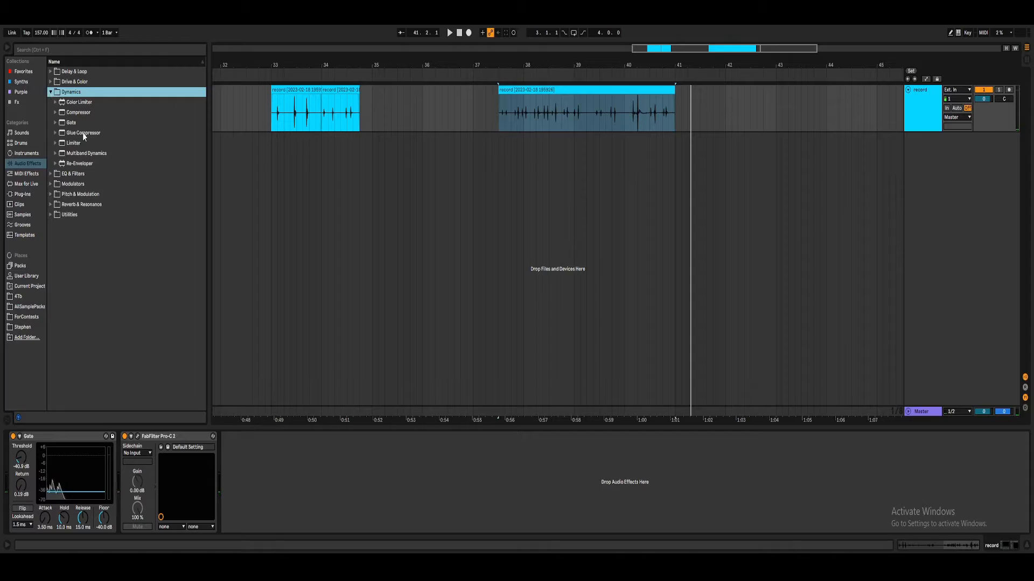
{"action": "double_click", "coordinate": [84, 135]}
{"action": "left_click", "coordinate": [51, 93]}
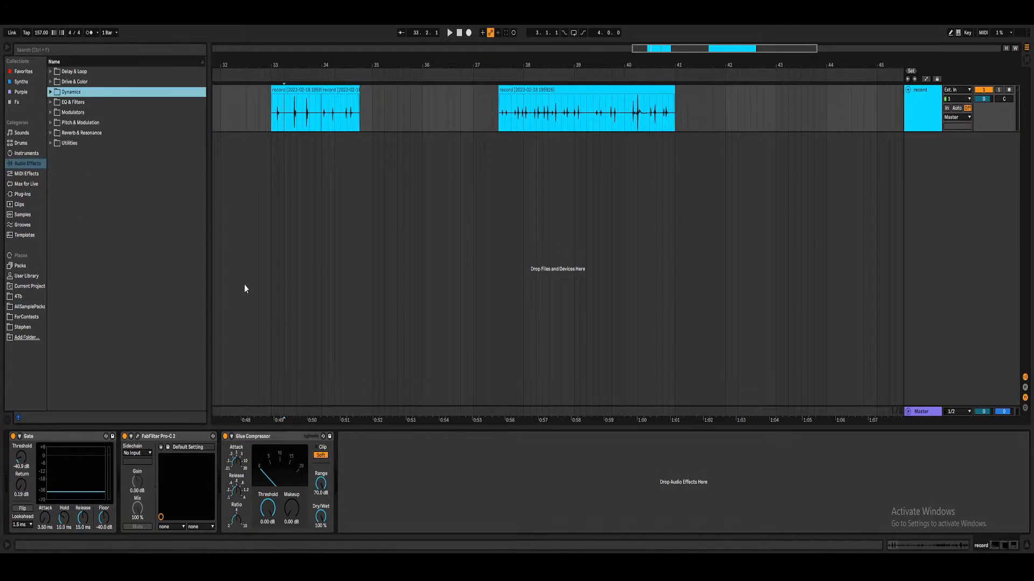
{"action": "left_click", "coordinate": [309, 91]}
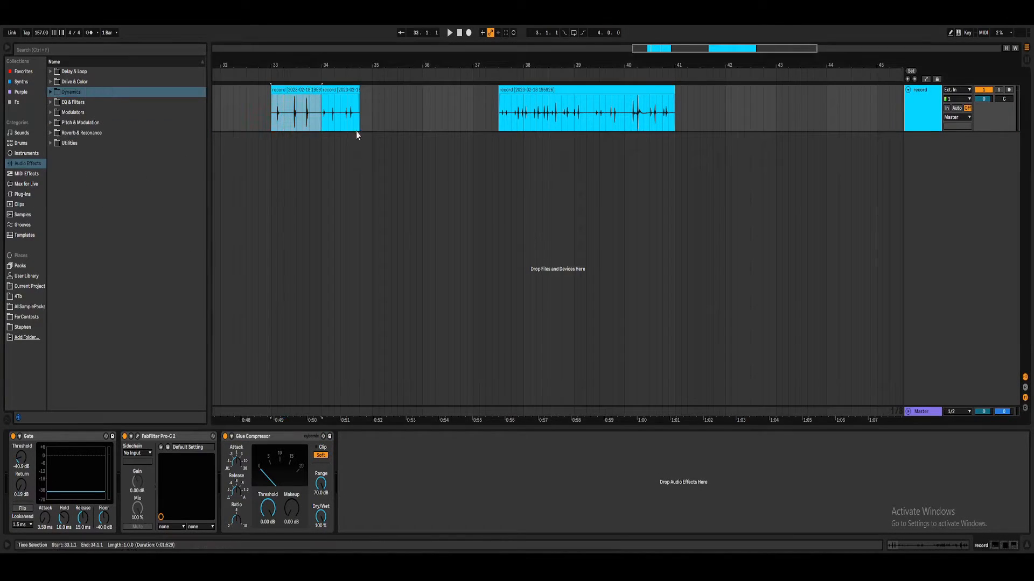
{"action": "key", "text": "space"}
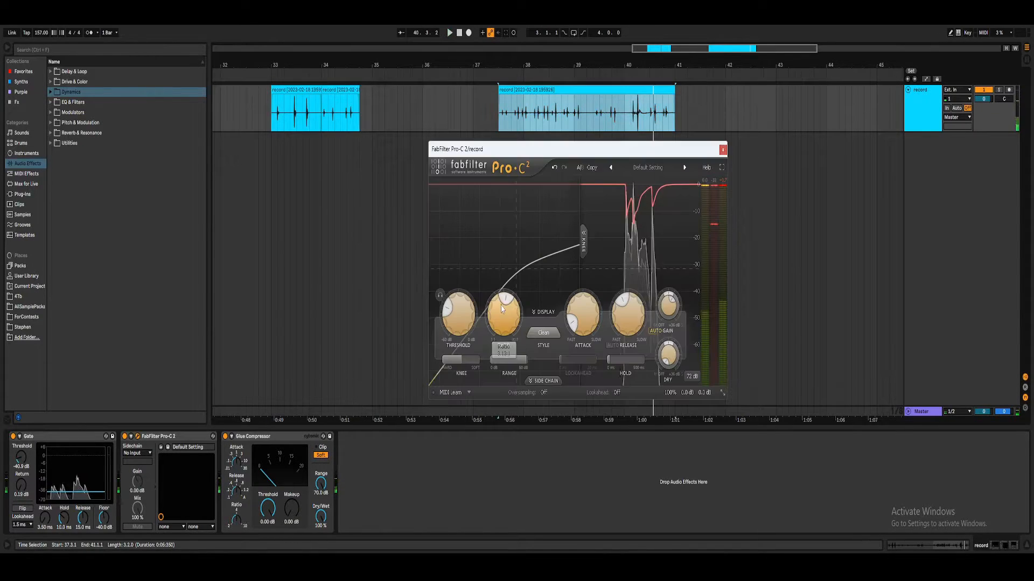
Set the Pro-C 2 ratio to 4:1 and its wet gain to +3 dB during playback, and close the plug-in window.
{"action": "double_click", "coordinate": [506, 302]}
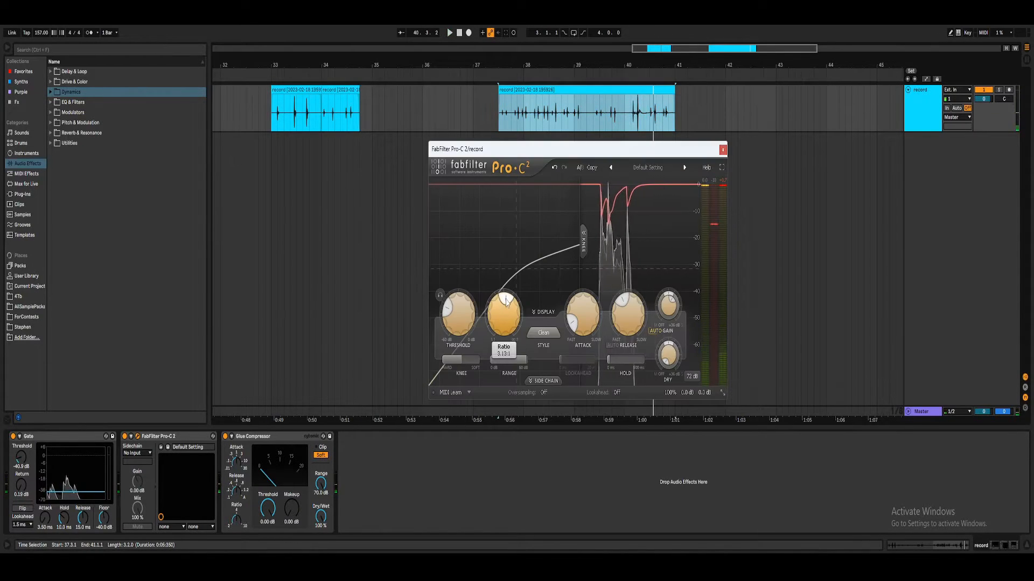
{"action": "type", "text": "4"}
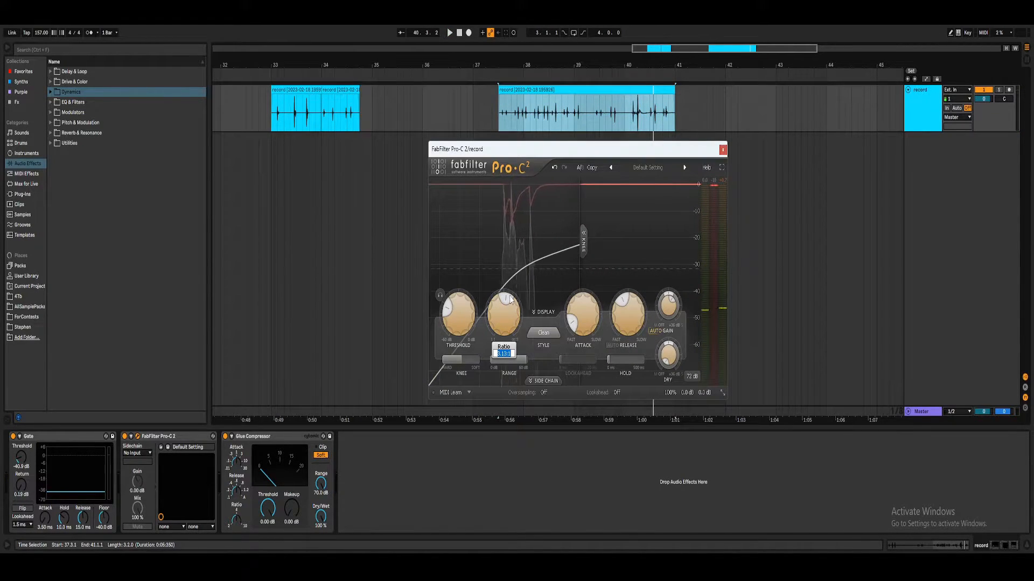
{"action": "key", "text": "Return"}
{"action": "key", "text": "space"}
{"action": "double_click", "coordinate": [670, 305]}
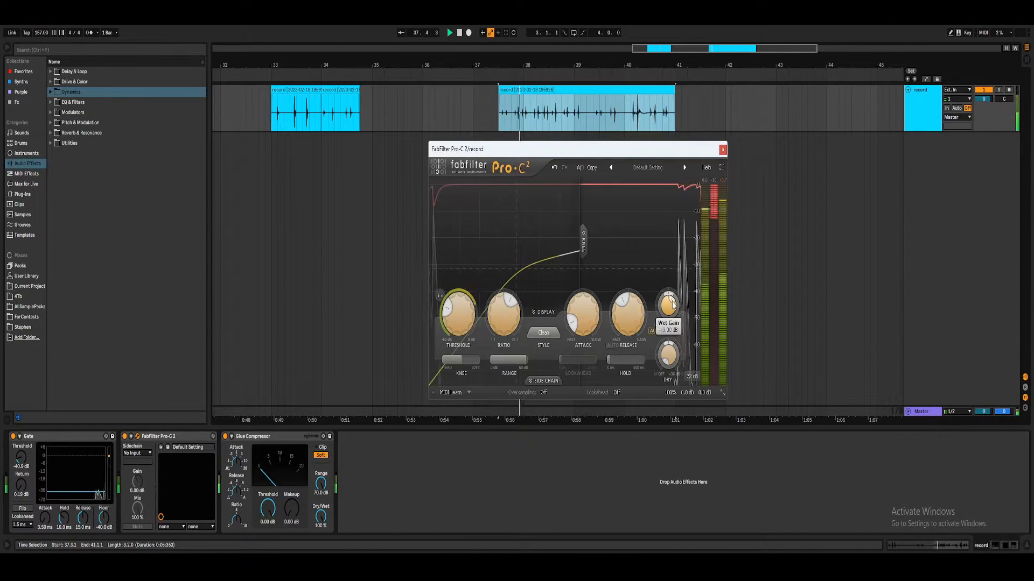
{"action": "left_click", "coordinate": [722, 149]}
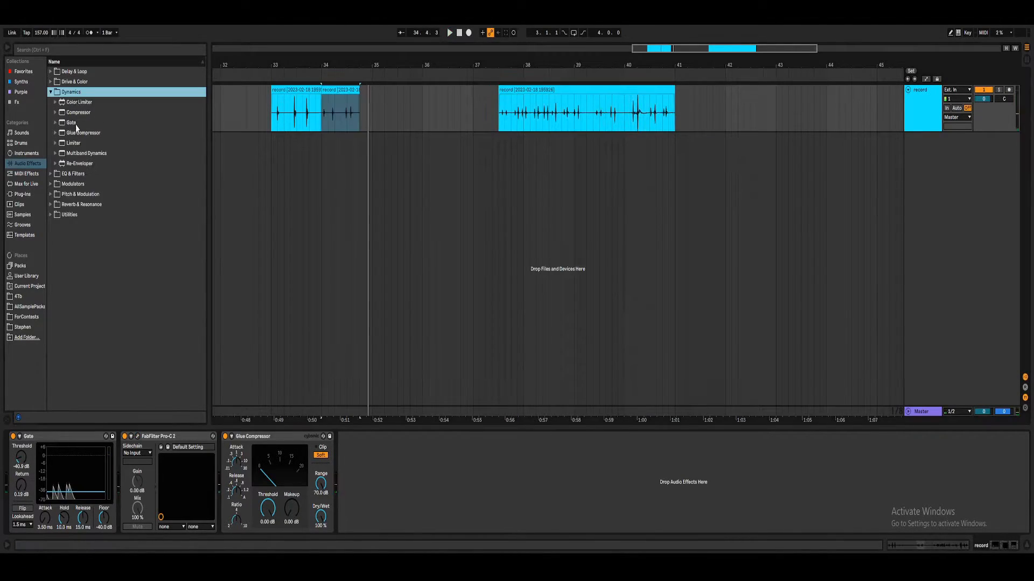
Add a second Gate after the Glue Compressor and play the short clip at bar 34 through it.
{"action": "key", "text": "Down"}
{"action": "key", "text": "Down"}
{"action": "key", "text": "Down"}
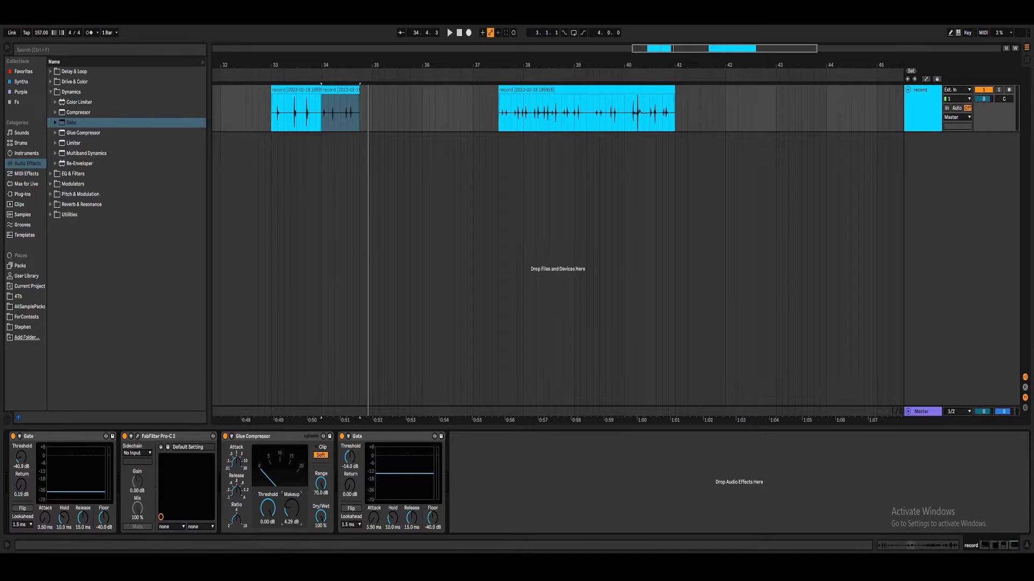
{"action": "key", "text": "space"}
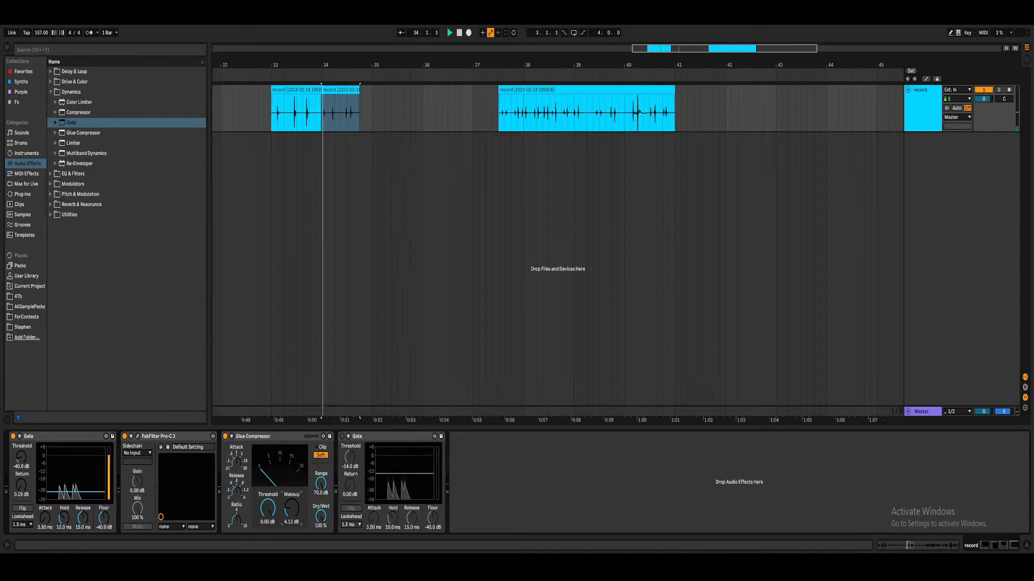
Audition the short clip at bar 33 and set the Glue Compressor's makeup gain to 2.86 dB.
{"action": "left_click", "coordinate": [271, 117]}
{"action": "key", "text": "space"}
{"action": "key", "text": "space"}
{"action": "mouse_move", "coordinate": [288, 504]}
{"action": "left_mouse_down"}
{"action": "mouse_move", "coordinate": [288, 491]}
{"action": "mouse_move", "coordinate": [288, 528]}
{"action": "left_mouse_up"}
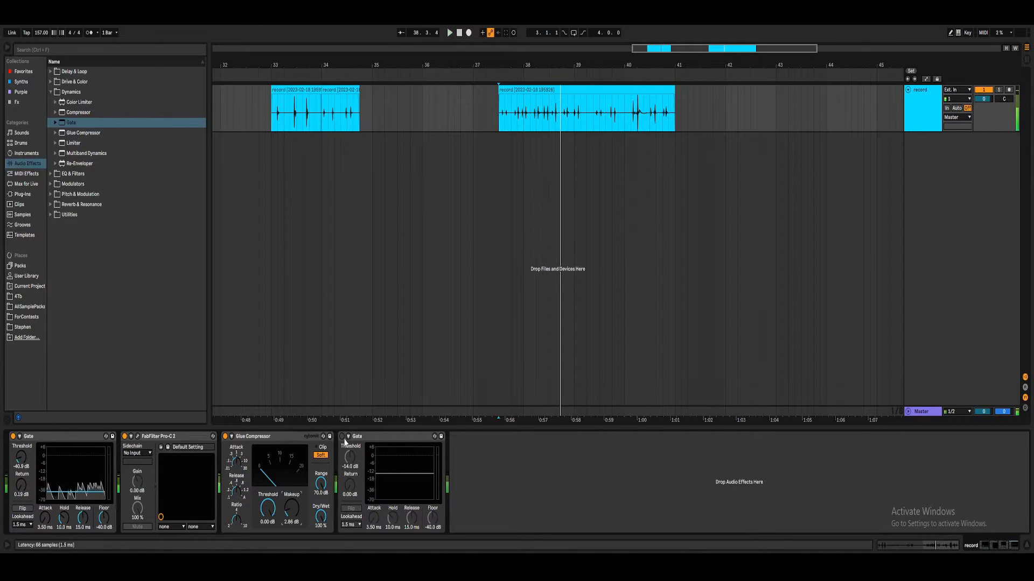
Set the second Gate's threshold to -32.7 dB and play the long clip and the bar 33 clip through it.
{"action": "key", "text": "space"}
{"action": "mouse_move", "coordinate": [350, 457]}
{"action": "left_mouse_down"}
{"action": "mouse_move", "coordinate": [350, 493]}
{"action": "mouse_move", "coordinate": [350, 478]}
{"action": "left_mouse_up"}
{"action": "key", "text": "space"}
{"action": "key", "text": "space"}
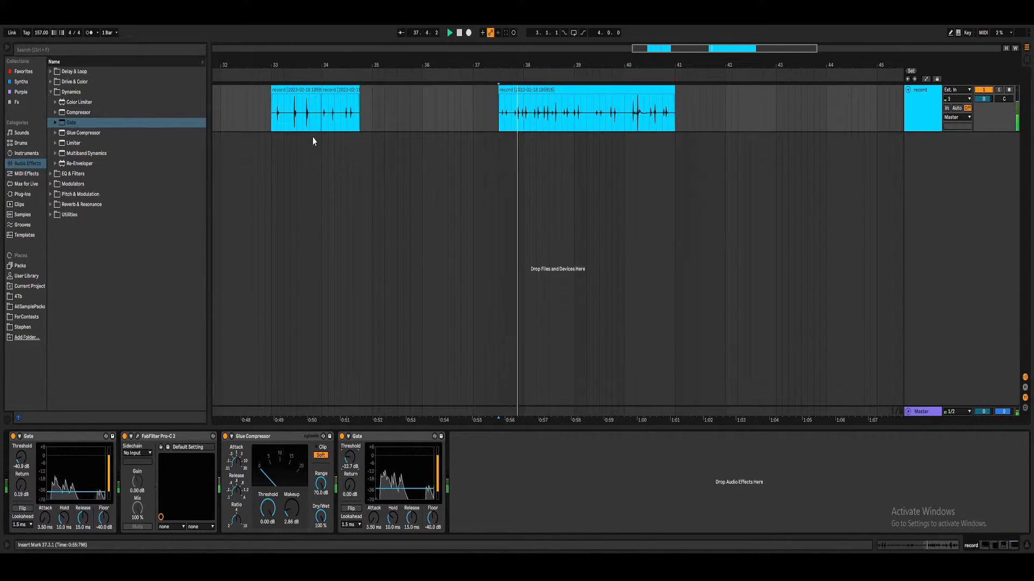
{"action": "left_click", "coordinate": [304, 91]}
{"action": "key", "text": "space"}
{"action": "key", "text": "space"}
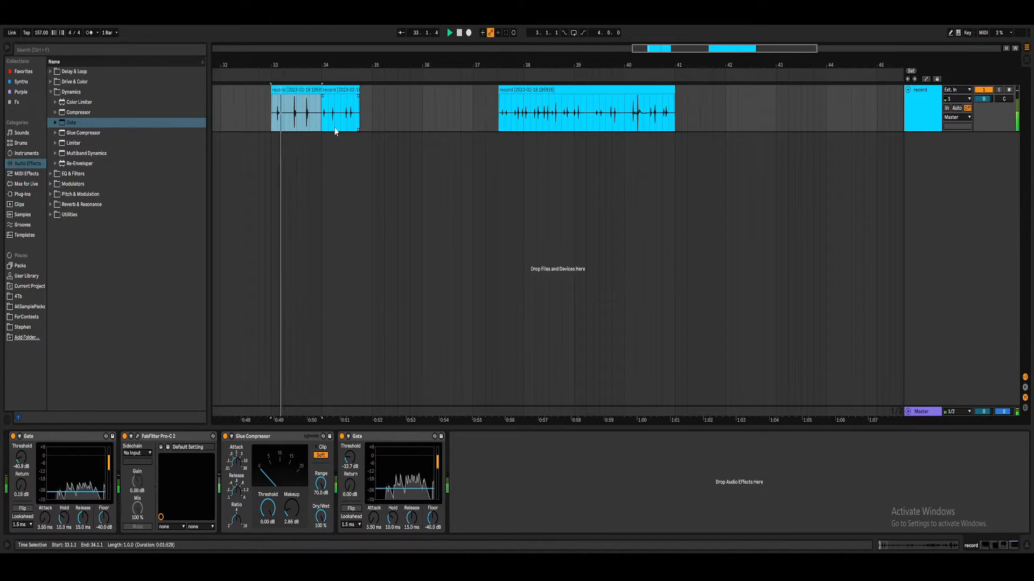
Shorten the Pro-C 2 release to about 470 ms while playing the clips, and close the plug-in window.
{"action": "left_click", "coordinate": [138, 436]}
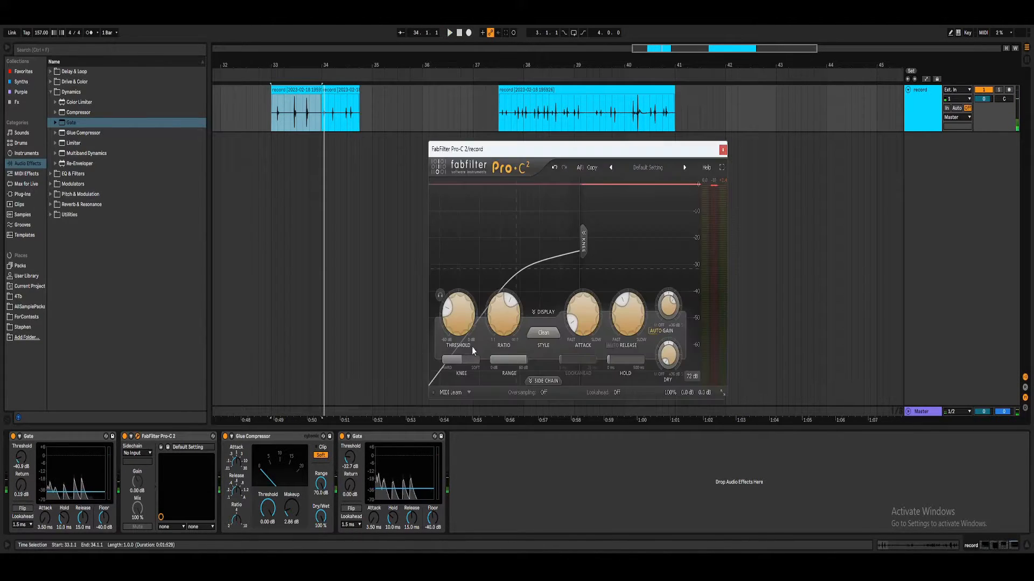
{"action": "key", "text": "space"}
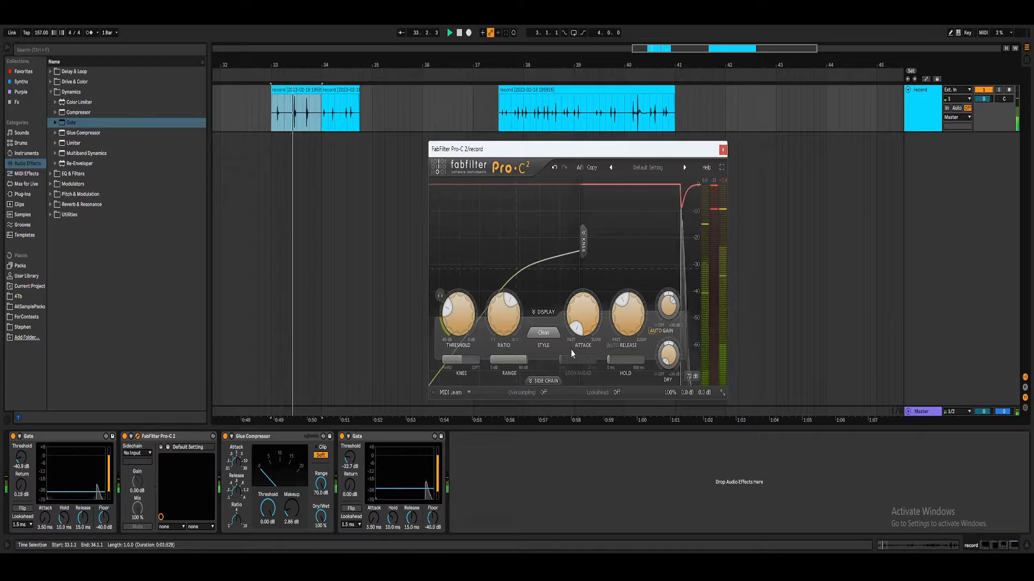
{"action": "left_click", "coordinate": [501, 117]}
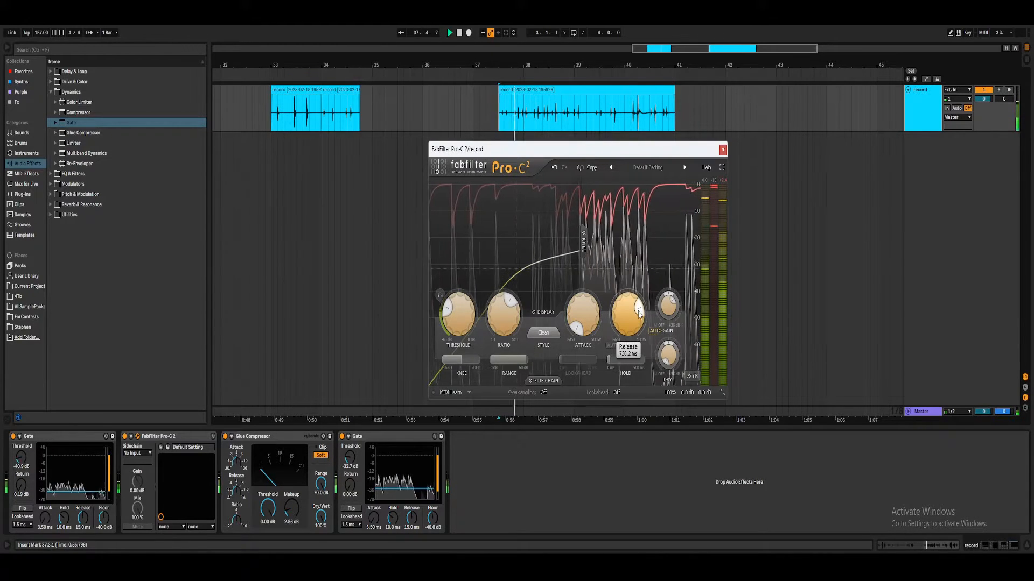
{"action": "mouse_move", "coordinate": [639, 307]}
{"action": "left_mouse_down"}
{"action": "mouse_move", "coordinate": [616, 316]}
{"action": "mouse_move", "coordinate": [638, 308]}
{"action": "left_mouse_up"}
{"action": "key", "text": "space"}
{"action": "key", "text": "space"}
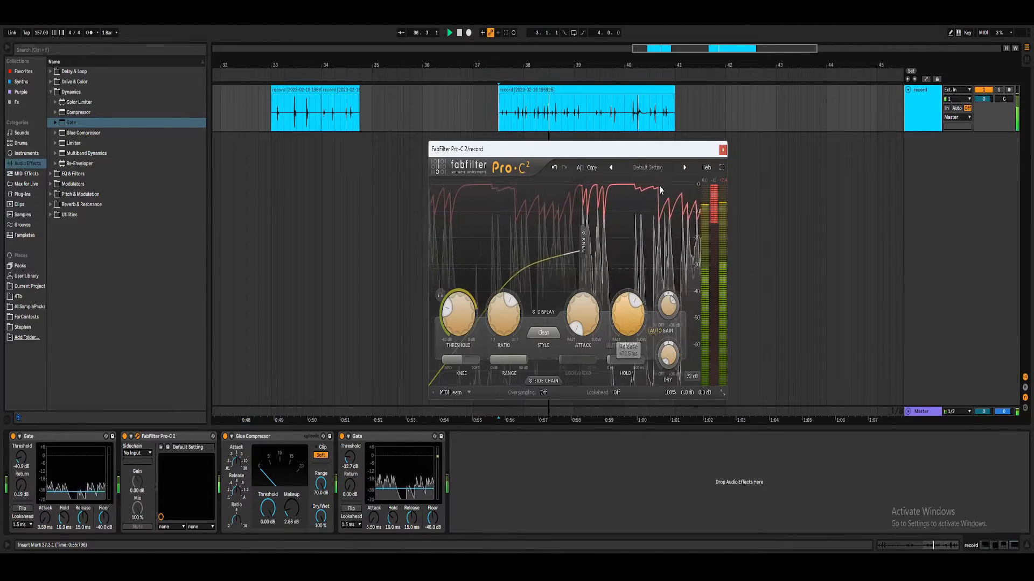
{"action": "left_click", "coordinate": [723, 150]}
Audition the long clip from 37.3.1 through the full effects chain.
{"action": "key", "text": "space"}
{"action": "left_click_drag", "start_coordinate": [559, 55], "coordinate": [605, 49]}
{"action": "key", "text": "space"}
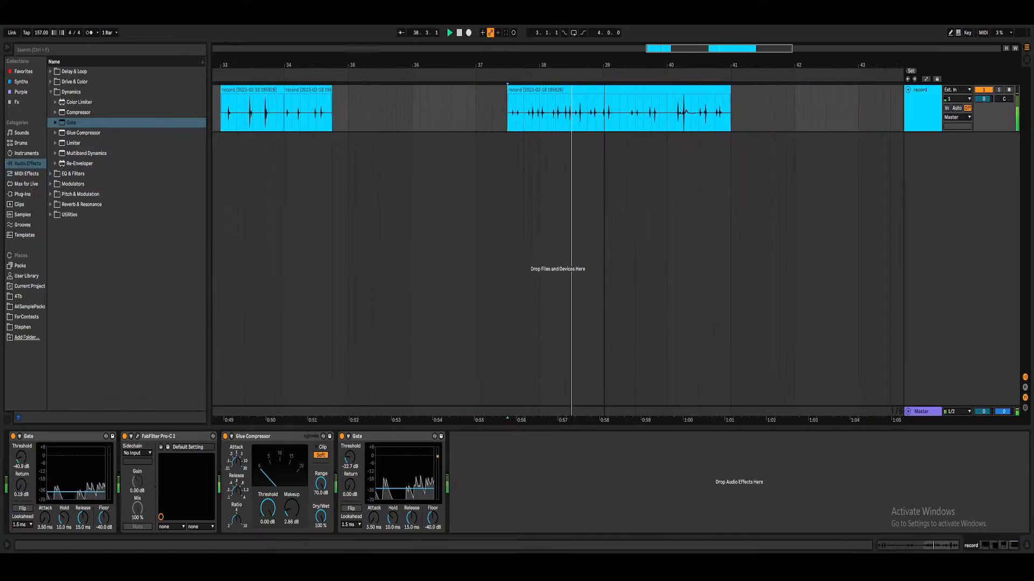
{"action": "key", "text": "space"}
Freeze the record track and flatten it to audio.
{"action": "right_click", "coordinate": [916, 119]}
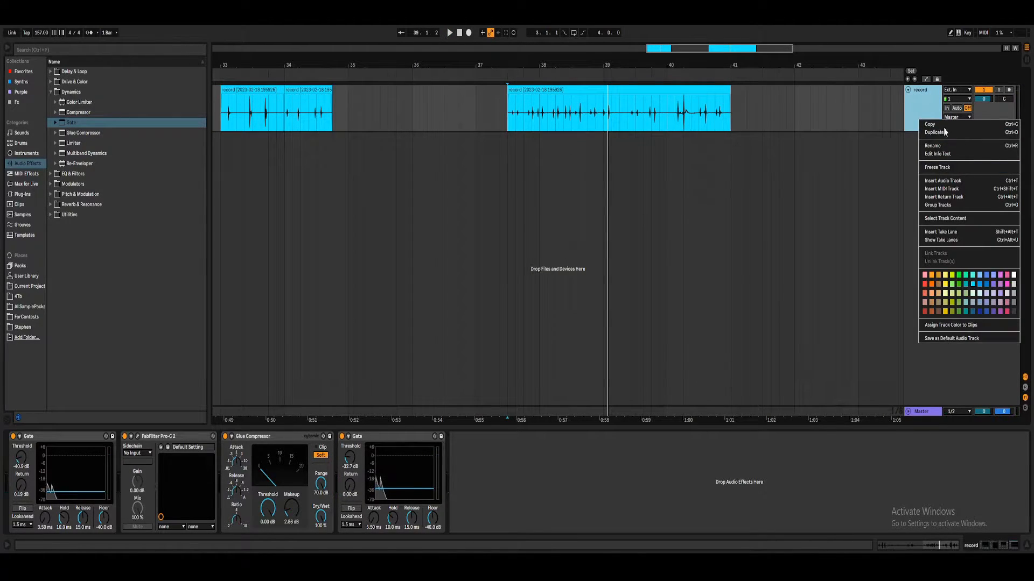
{"action": "left_click", "coordinate": [937, 167]}
{"action": "right_click", "coordinate": [927, 111]}
{"action": "left_click", "coordinate": [939, 167]}
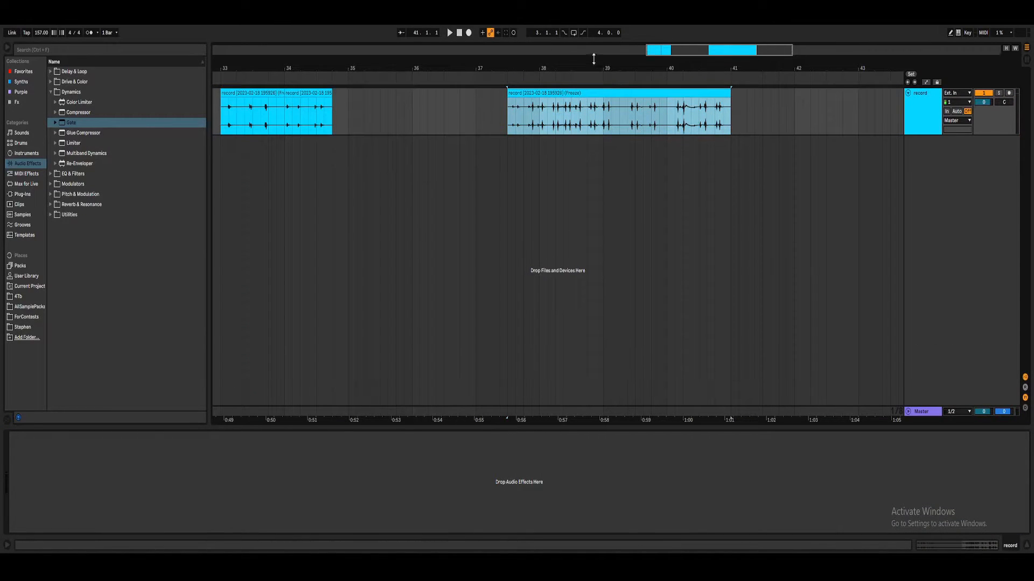
Move the long clip up against the short clips and consolidate them all into one clip starting at bar 33.
{"action": "left_click_drag", "start_coordinate": [569, 89], "coordinate": [529, 61]}
{"action": "left_click", "coordinate": [438, 90]}
{"action": "left_click", "coordinate": [565, 89], "text": "shift"}
{"action": "left_click", "coordinate": [396, 90]}
{"action": "left_click", "coordinate": [543, 99], "text": "shift"}
{"action": "right_click", "coordinate": [544, 103]}
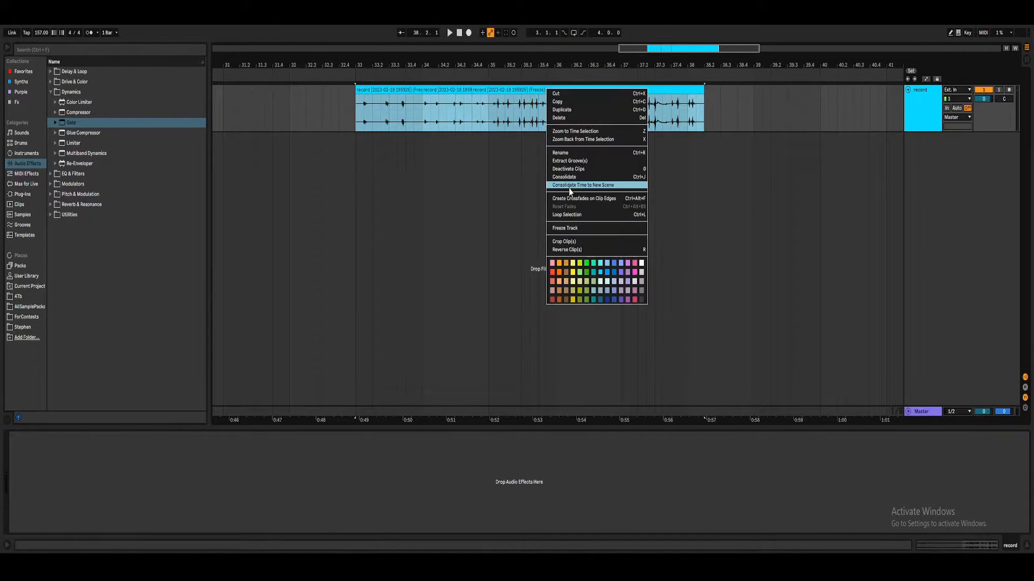
{"action": "left_click", "coordinate": [565, 178]}
Trim the consolidated clip to end at 38.1.1 and rename it "Pen Tapping noise".
{"action": "double_click", "coordinate": [431, 108]}
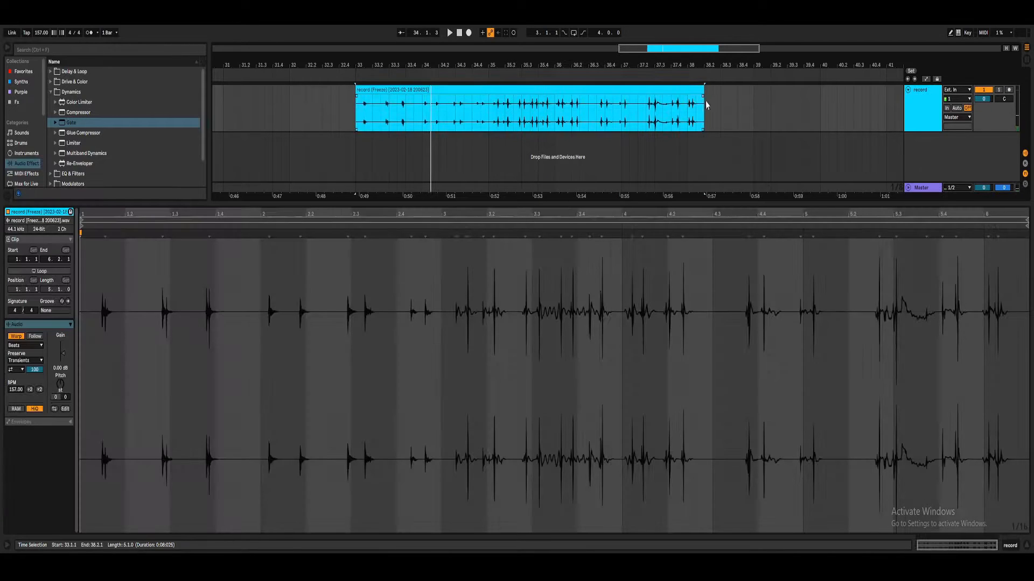
{"action": "right_click", "coordinate": [687, 97]}
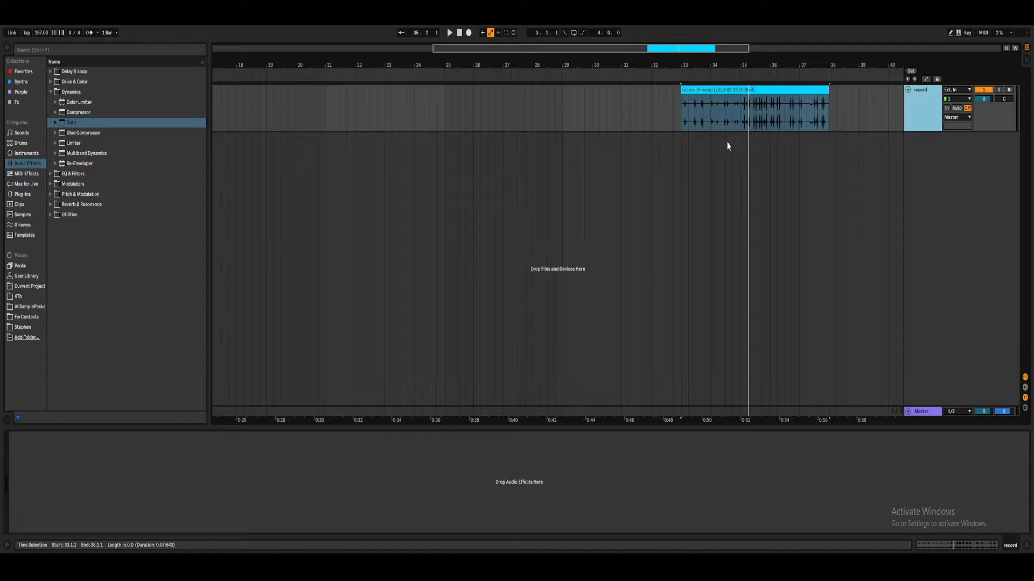
{"action": "right_click", "coordinate": [717, 95]}
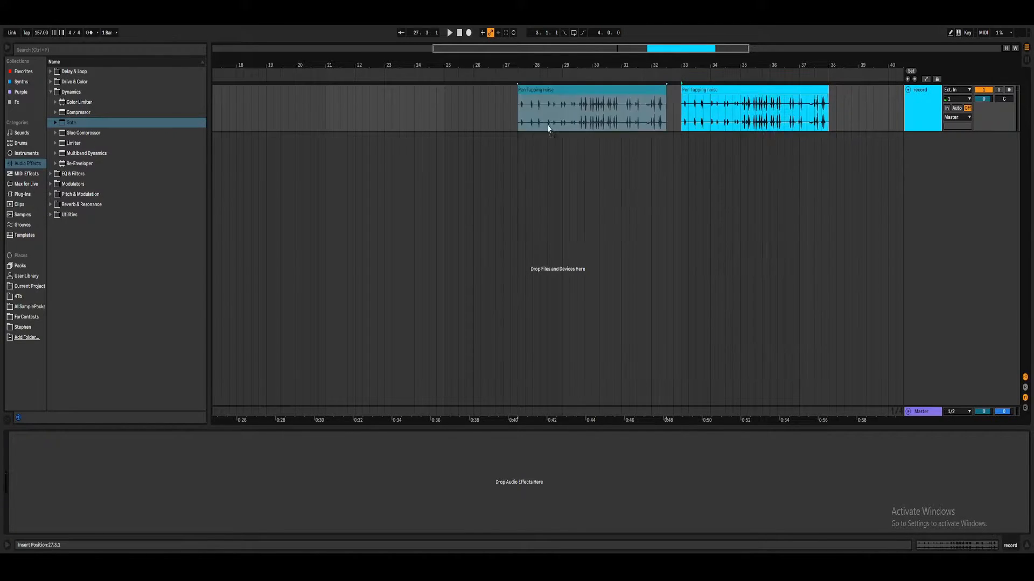
Load the Pen Tapping noise clip into a Sampler on a new MIDI track and move the source clip to 21.2.1.
{"action": "left_click_drag", "start_coordinate": [559, 134], "coordinate": [483, 134]}
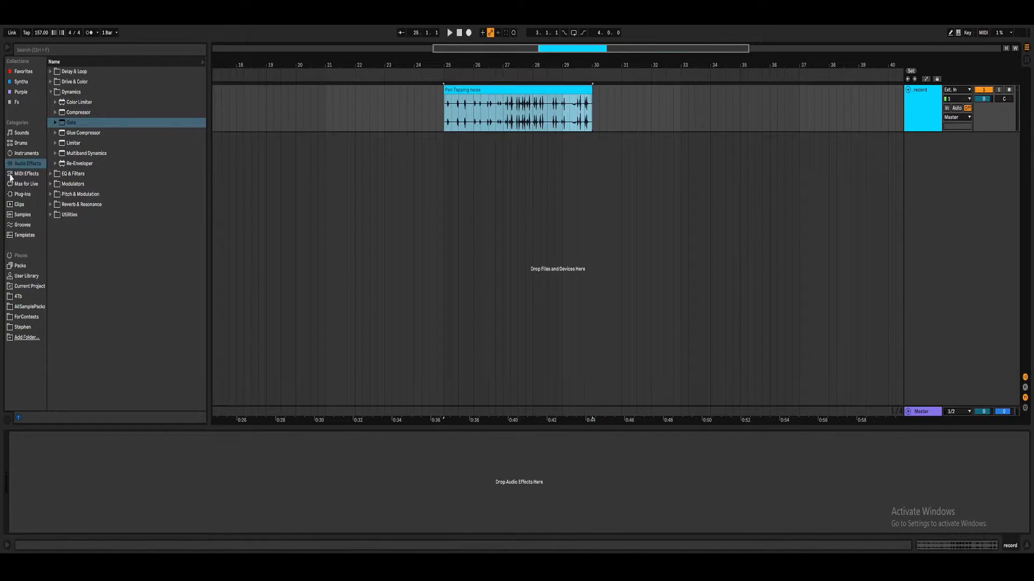
{"action": "left_click", "coordinate": [27, 156]}
{"action": "left_click_drag", "start_coordinate": [164, 407], "coordinate": [180, 466]}
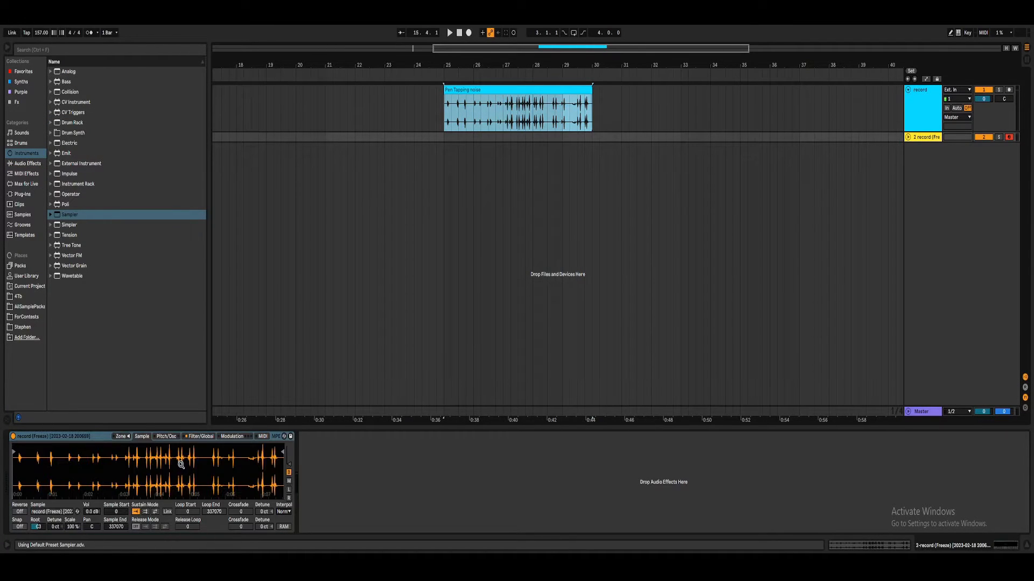
{"action": "left_click_drag", "start_coordinate": [541, 101], "coordinate": [429, 105]}
{"action": "left_click", "coordinate": [908, 137]}
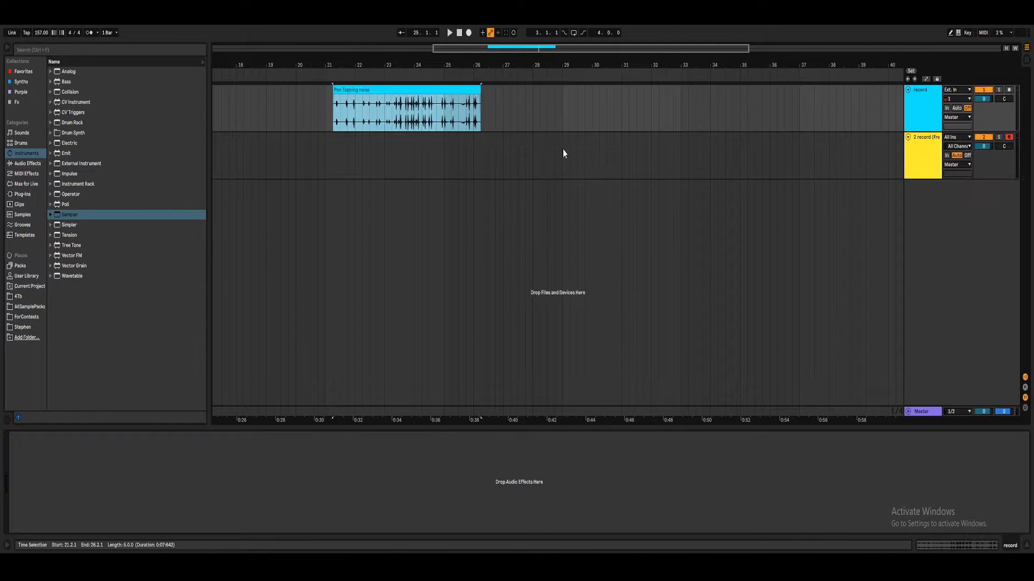
Set the Sampler's sample start to a strong tap transient at about sample 144700.
{"action": "left_click_drag", "start_coordinate": [562, 159], "coordinate": [680, 162]}
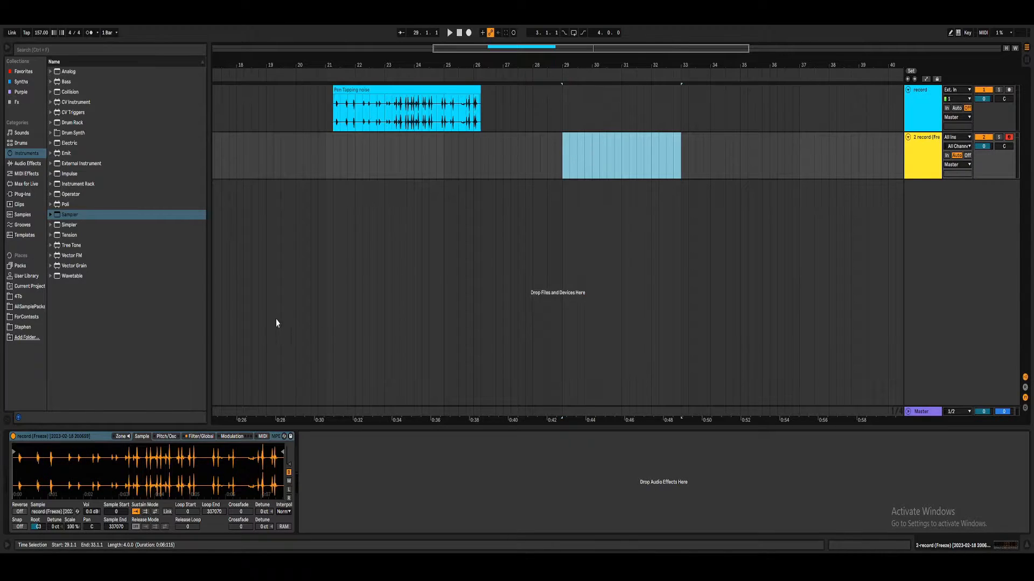
{"action": "left_click_drag", "start_coordinate": [148, 454], "coordinate": [148, 482]}
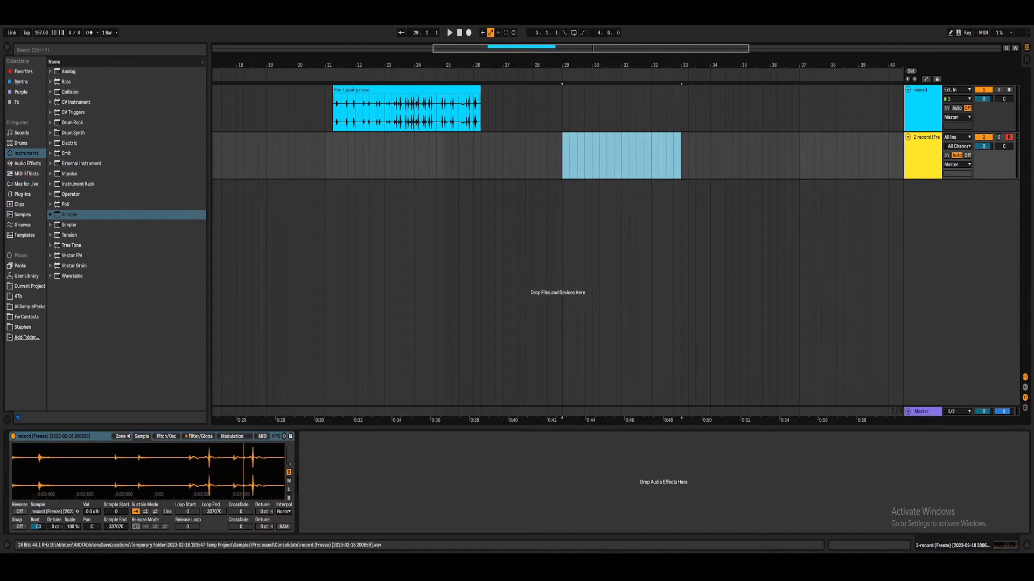
{"action": "left_click", "coordinate": [22, 453]}
{"action": "mouse_move", "coordinate": [85, 451]}
{"action": "left_mouse_down"}
{"action": "mouse_move", "coordinate": [173, 457]}
{"action": "mouse_move", "coordinate": [56, 449]}
{"action": "left_mouse_up"}
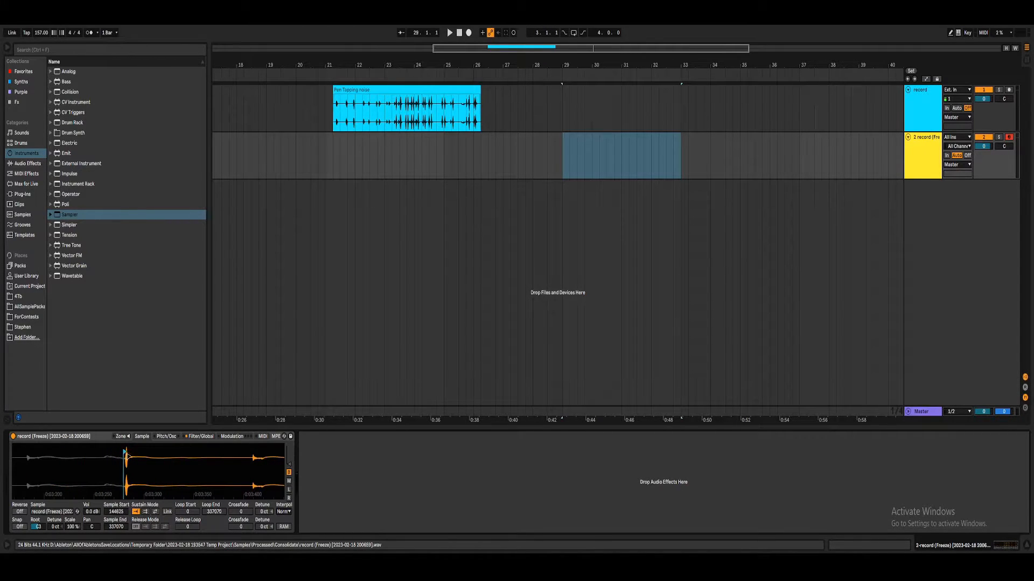
Create a four-bar MIDI clip from 29.1.1 to 33.1.1 on the Sampler track and fill its length with one sustained note.
{"action": "left_click_drag", "start_coordinate": [564, 156], "coordinate": [682, 161]}
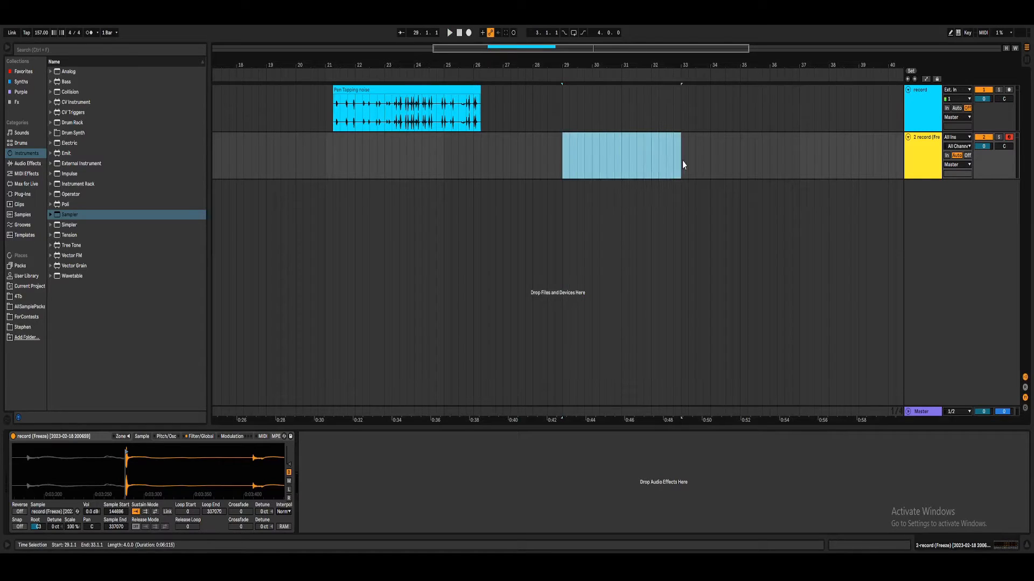
{"action": "key", "text": "ctrl+shift+m"}
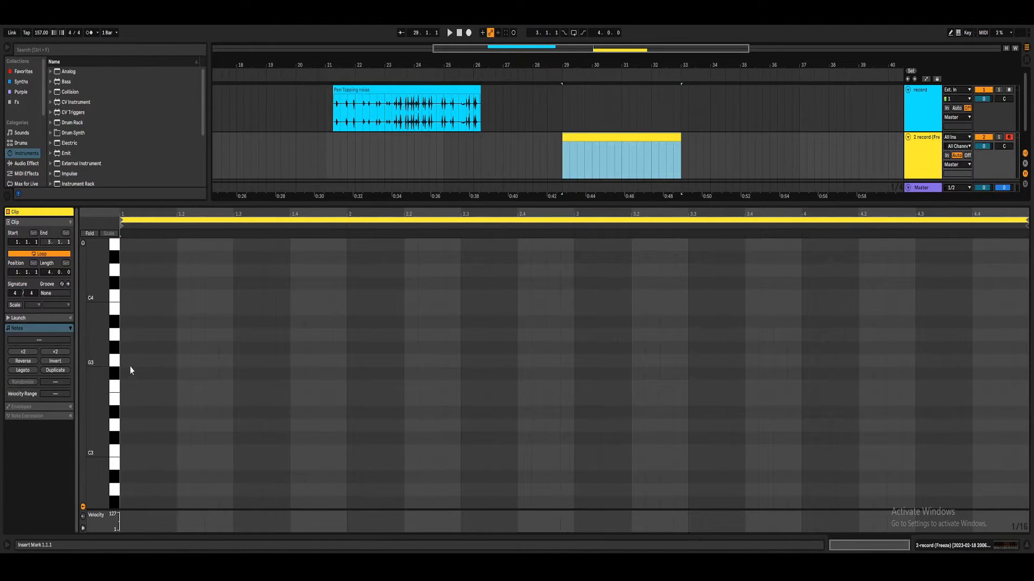
{"action": "double_click", "coordinate": [126, 387]}
{"action": "left_click_drag", "start_coordinate": [133, 387], "coordinate": [1028, 357]}
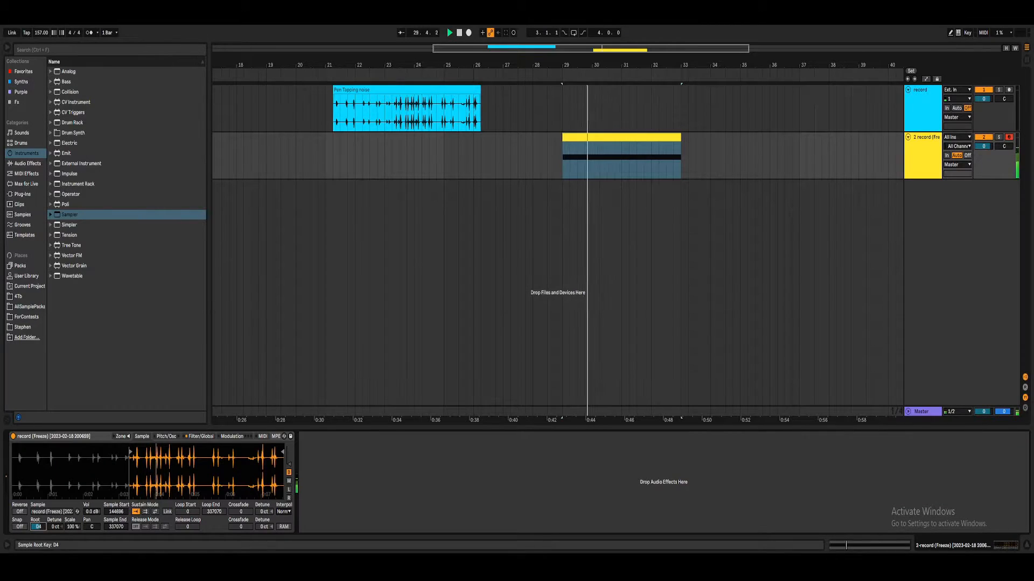
Raise the Sampler's root key by several octaves to pitch the taps down, auditioning the MIDI clip along the way.
{"action": "key", "text": "space"}
{"action": "key", "text": "space"}
{"action": "left_click_drag", "start_coordinate": [38, 527], "coordinate": [38, 513]}
{"action": "key", "text": "space"}
{"action": "key", "text": "space"}
{"action": "key", "text": "space"}
{"action": "key", "text": "space"}
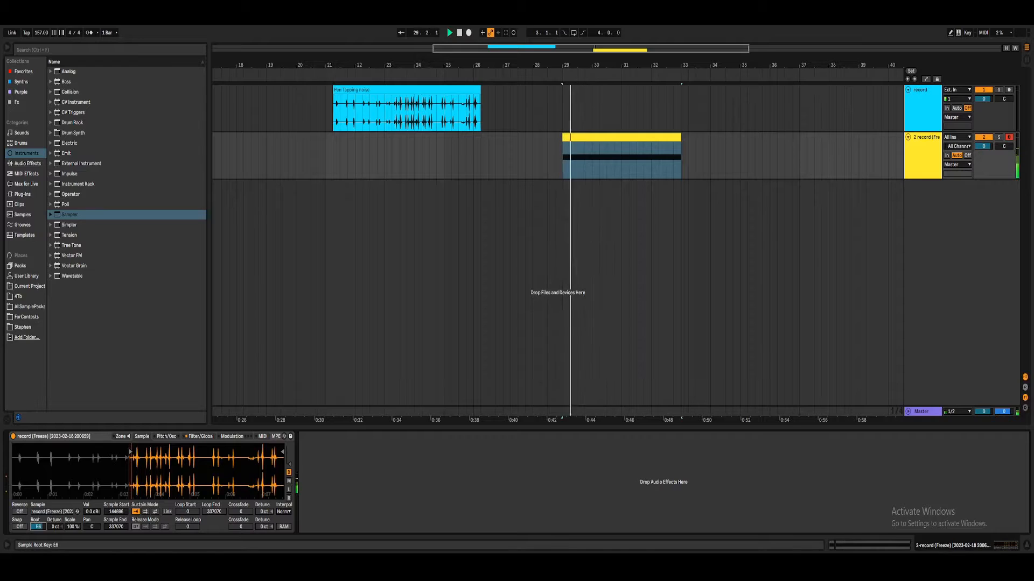
{"action": "left_click_drag", "start_coordinate": [139, 449], "coordinate": [140, 479]}
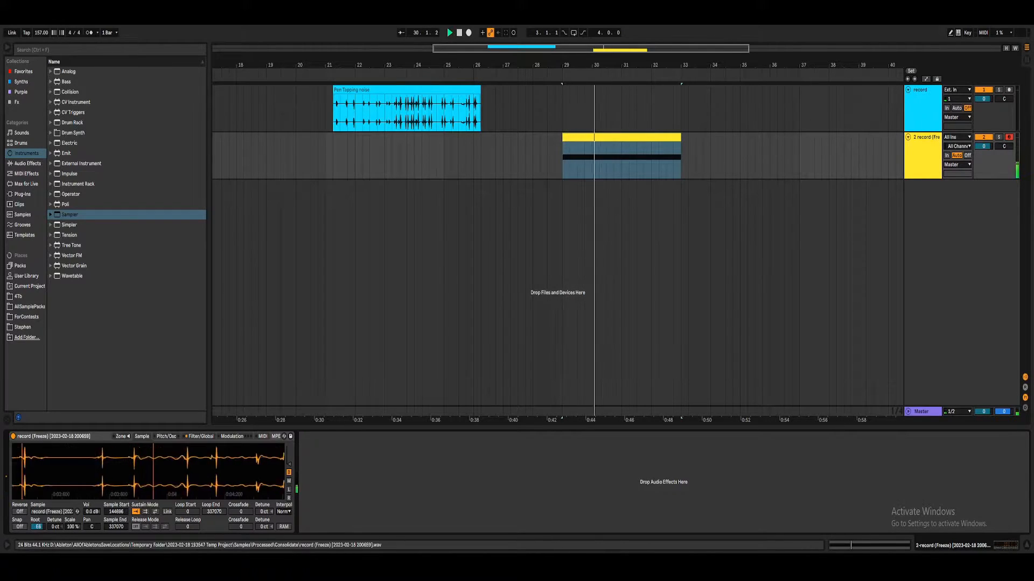
{"action": "key", "text": "space"}
Add FabFilter Pro-Q 3 after the Sampler and place a narrow +30 dB bell band at 1046.5 Hz.
{"action": "left_click", "coordinate": [22, 104]}
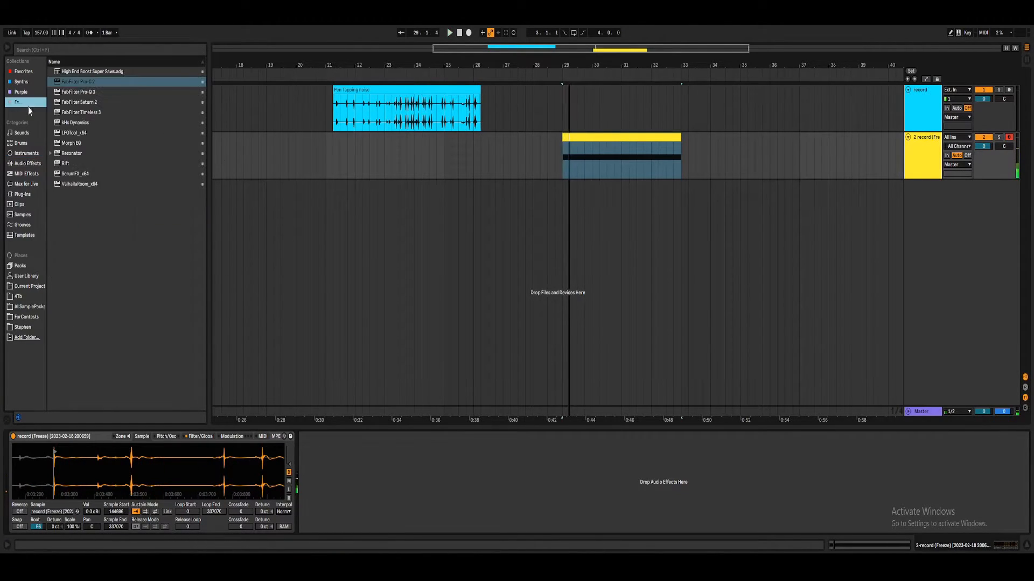
{"action": "double_click", "coordinate": [88, 92]}
{"action": "left_click_drag", "start_coordinate": [614, 262], "coordinate": [608, 199]}
{"action": "scroll", "coordinate": [614, 245], "scroll_direction": "up", "scroll_amount": 10}
{"action": "key", "text": "space"}
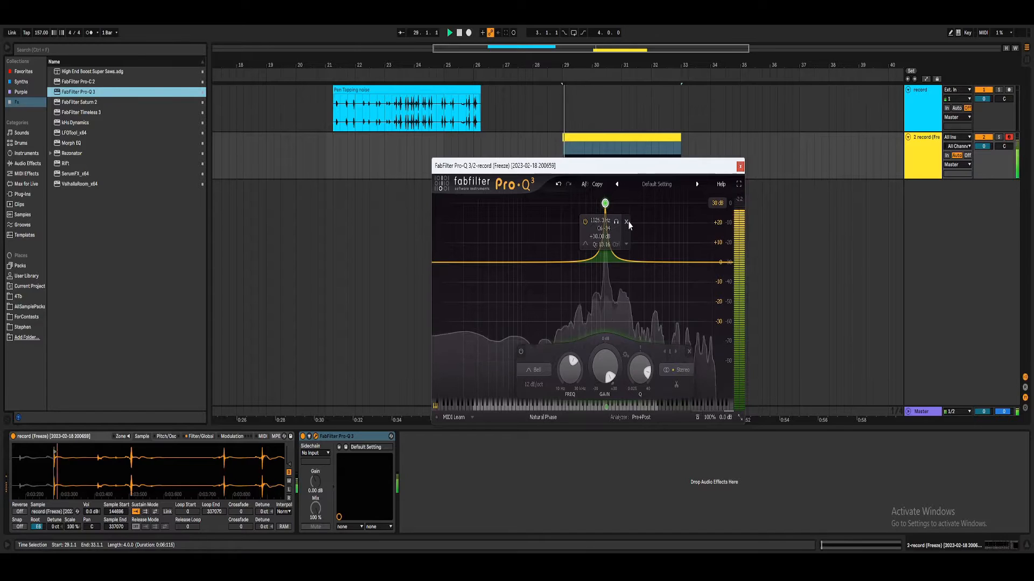
{"action": "mouse_move", "coordinate": [605, 203]}
{"action": "left_mouse_down"}
{"action": "mouse_move", "coordinate": [583, 203]}
{"action": "mouse_move", "coordinate": [603, 203]}
{"action": "left_mouse_up"}
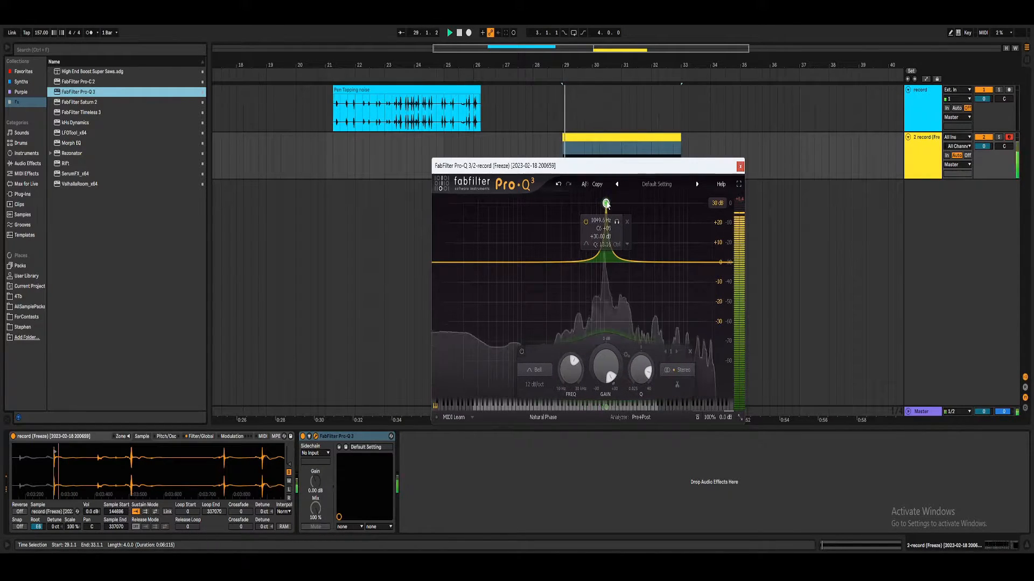
{"action": "left_click", "coordinate": [606, 410]}
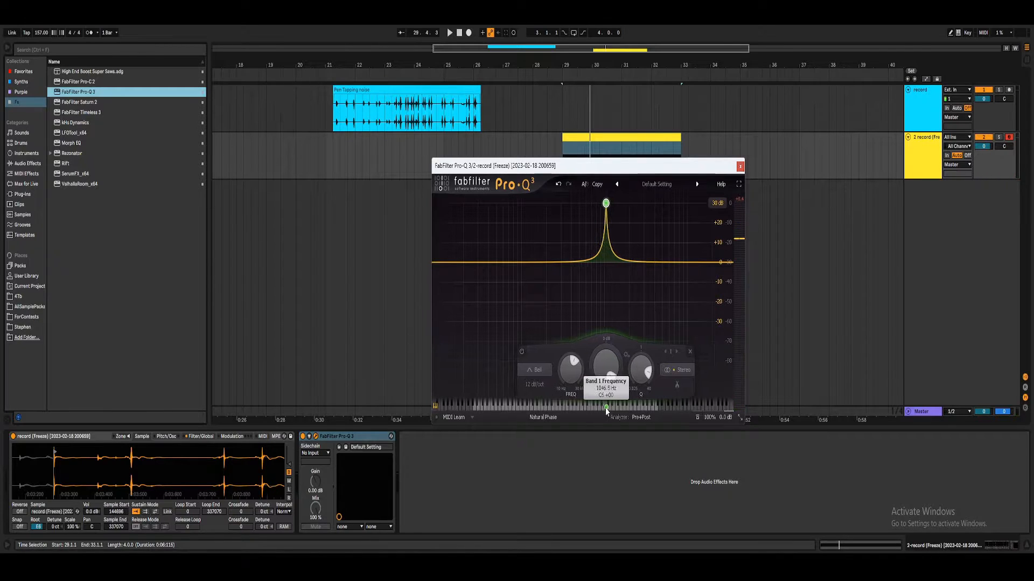
Try the EQ band at a lower note during playback and return it to 1046.5 Hz.
{"action": "left_click_drag", "start_coordinate": [606, 410], "coordinate": [582, 412]}
{"action": "key", "text": "space"}
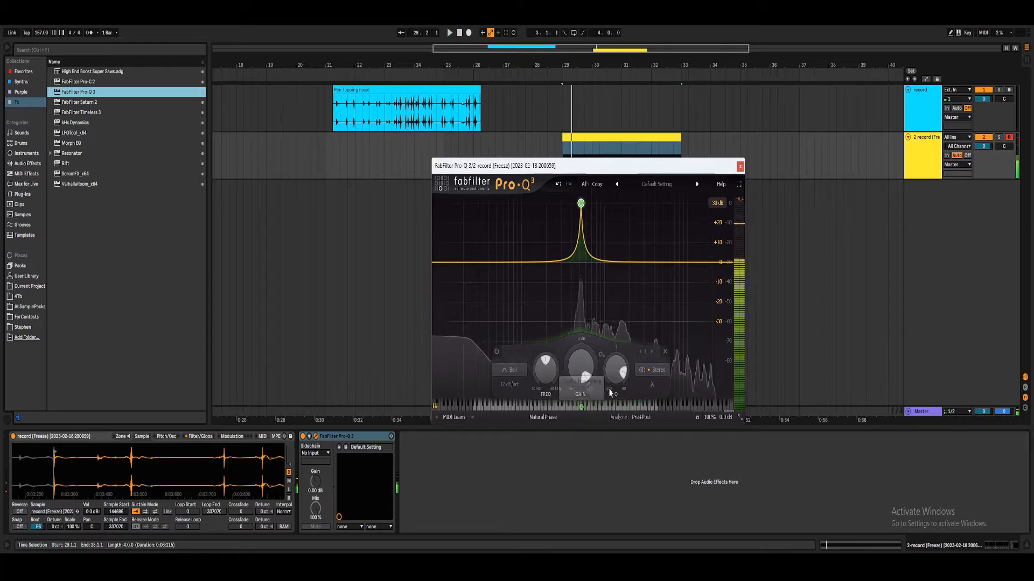
{"action": "left_click", "coordinate": [607, 411]}
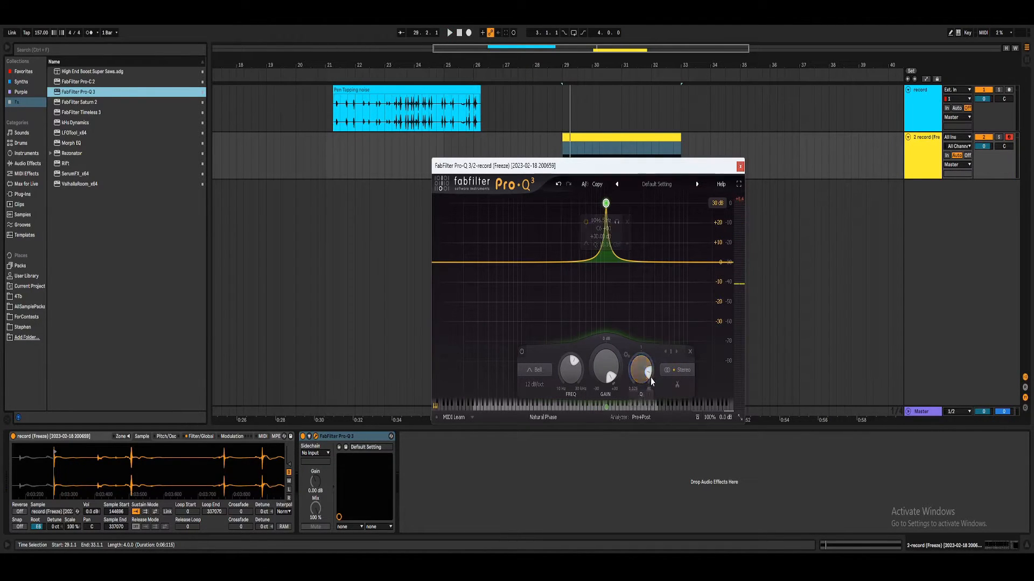
Narrow the 1046.5 Hz band's Q, audition the result and close the Pro-Q 3 window.
{"action": "left_click_drag", "start_coordinate": [646, 376], "coordinate": [646, 389]}
{"action": "key", "text": "space"}
{"action": "key", "text": "space"}
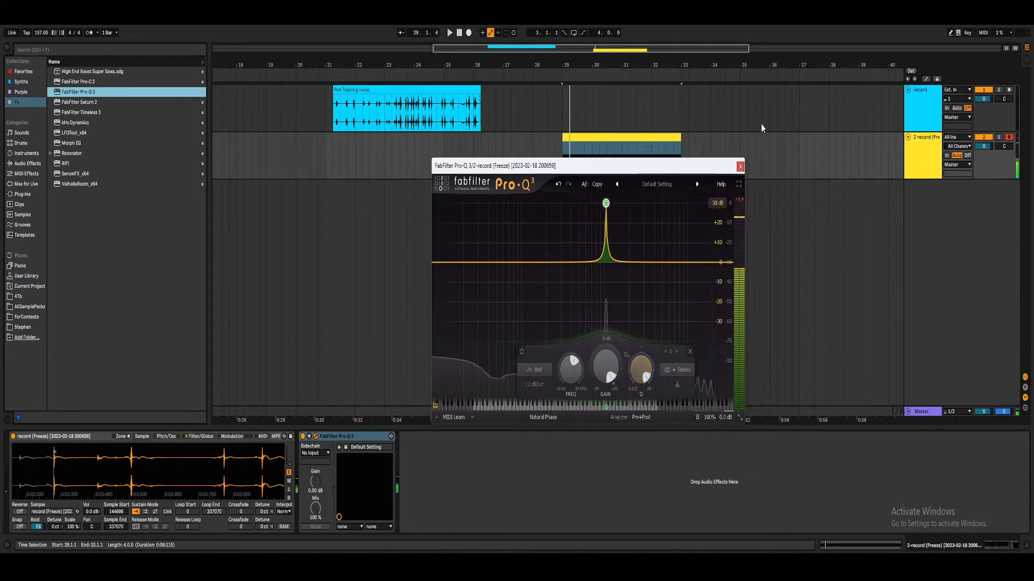
{"action": "left_click", "coordinate": [740, 166]}
Fine-tune the Sampler's sample start to 144727 at the tap's transient and audition it.
{"action": "mouse_move", "coordinate": [54, 467]}
{"action": "left_mouse_down"}
{"action": "mouse_move", "coordinate": [243, 479]}
{"action": "mouse_move", "coordinate": [138, 482]}
{"action": "mouse_move", "coordinate": [138, 500]}
{"action": "left_mouse_up"}
{"action": "left_click_drag", "start_coordinate": [134, 453], "coordinate": [244, 485]}
{"action": "key", "text": "space"}
{"action": "key", "text": "space"}
{"action": "key", "text": "space"}
{"action": "key", "text": "space"}
{"action": "left_click_drag", "start_coordinate": [160, 474], "coordinate": [159, 465]}
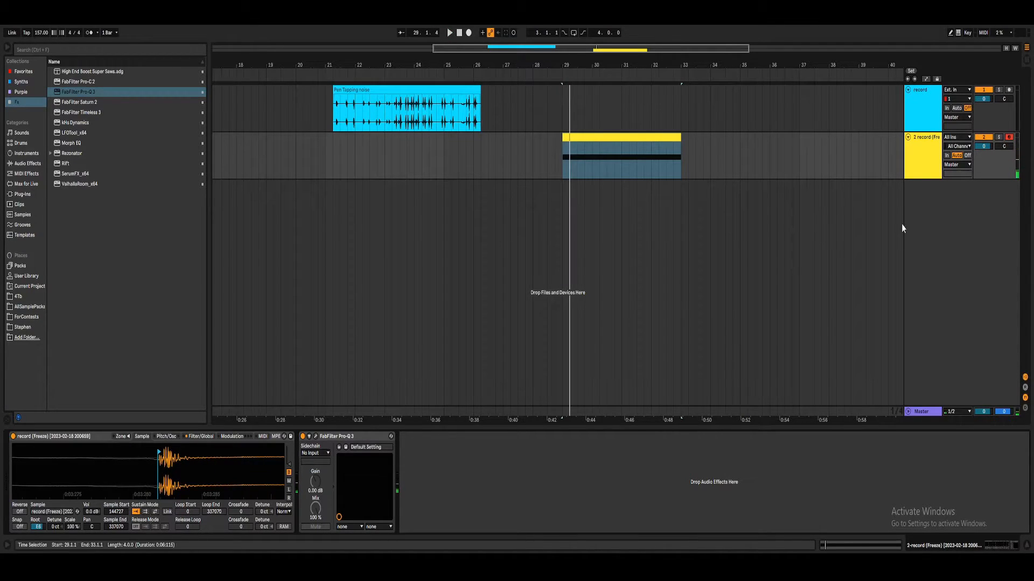
Insert an audio track below the Sampler track and rename it record2.
{"action": "right_click", "coordinate": [926, 215]}
{"action": "left_click", "coordinate": [941, 218]}
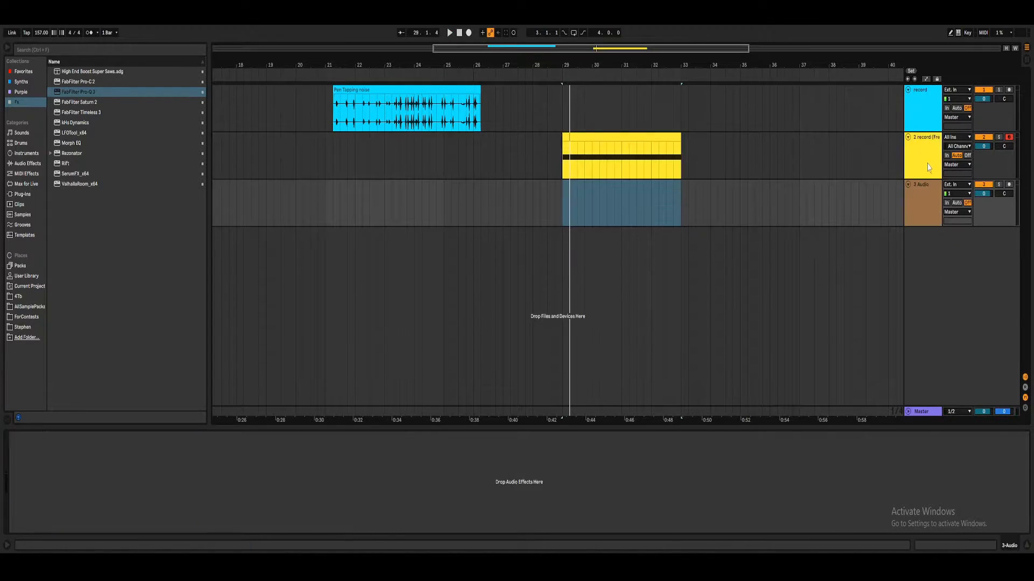
{"action": "right_click", "coordinate": [929, 199]}
{"action": "left_click", "coordinate": [936, 240]}
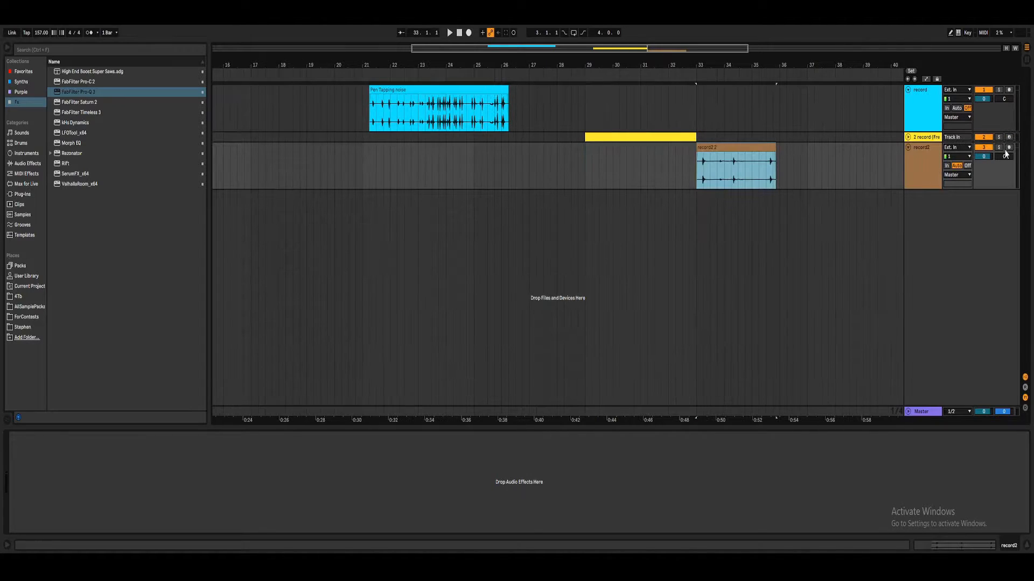
Trim the start of the recorded clip on record2 and align it to the first tap's transient, auditioning the result.
{"action": "left_click_drag", "start_coordinate": [725, 65], "coordinate": [649, 171]}
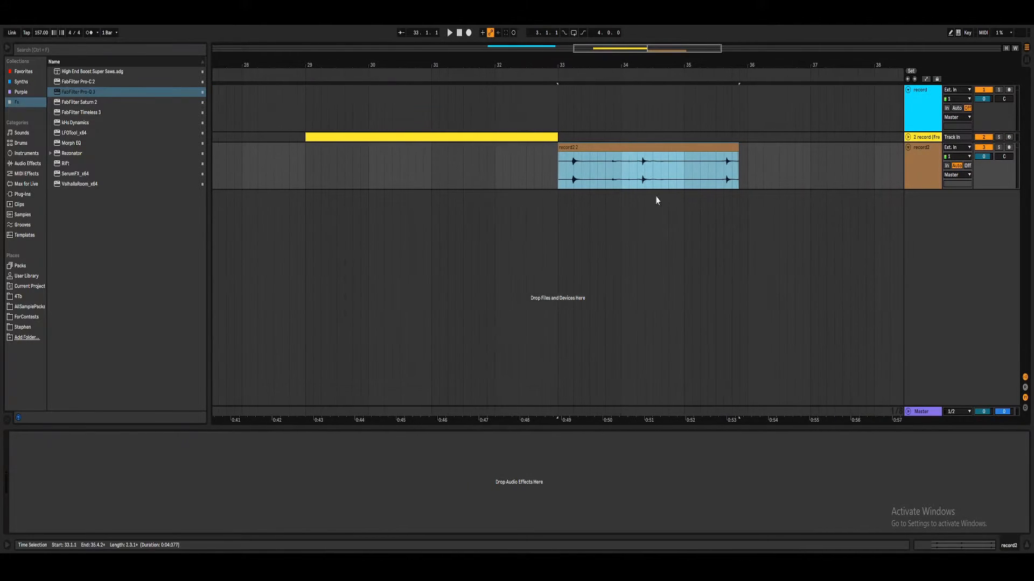
{"action": "left_click", "coordinate": [563, 182]}
{"action": "key", "text": "space"}
{"action": "left_click_drag", "start_coordinate": [559, 148], "coordinate": [565, 148]}
{"action": "key", "text": "space"}
{"action": "key", "text": "space"}
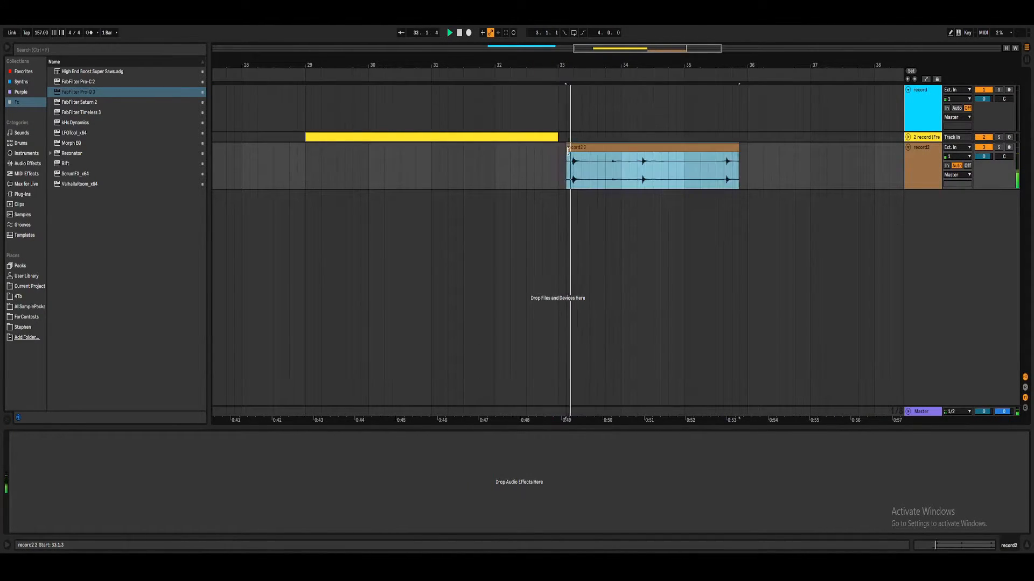
{"action": "key", "text": "space"}
{"action": "left_click", "coordinate": [924, 544]}
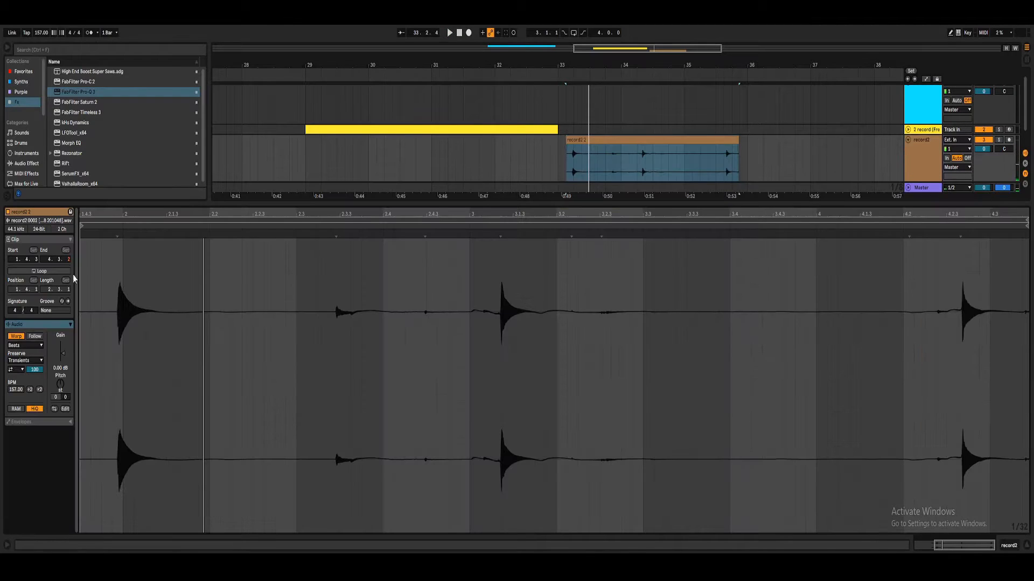
{"action": "left_click_drag", "start_coordinate": [82, 227], "coordinate": [119, 228]}
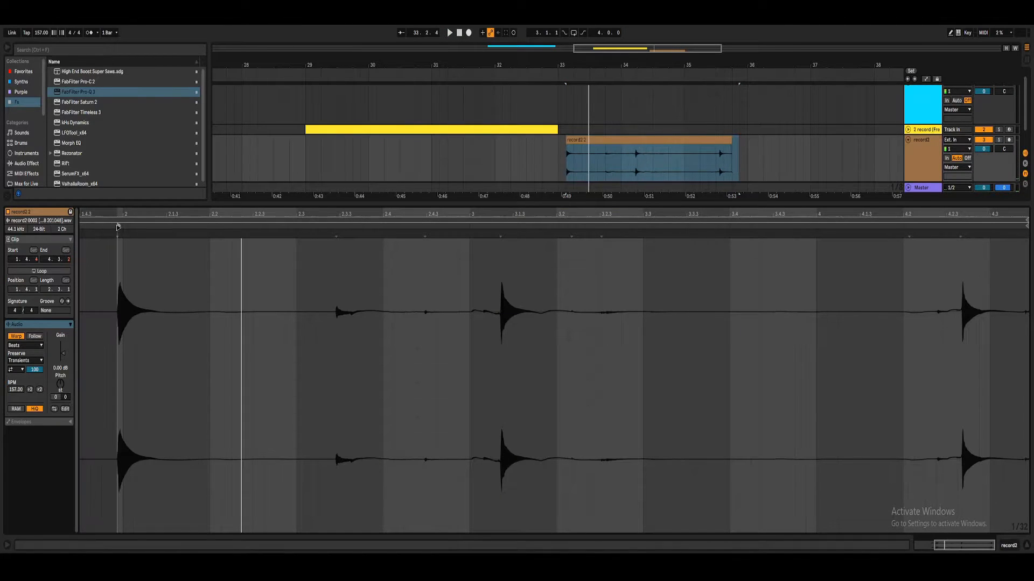
Shorten the record2 clip to its first tap only and fade out its end.
{"action": "left_click", "coordinate": [732, 144]}
{"action": "left_click_drag", "start_coordinate": [732, 144], "coordinate": [582, 146]}
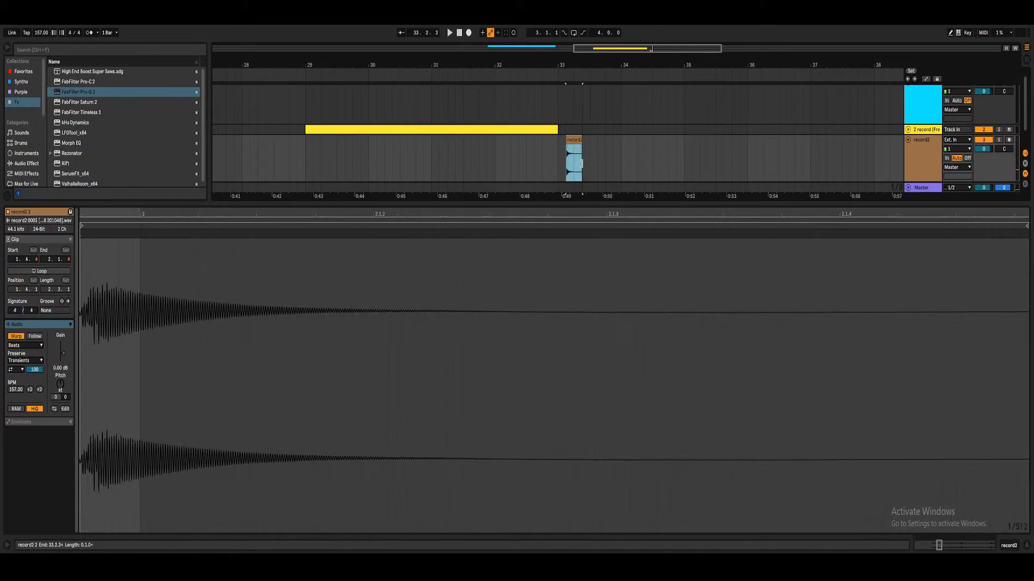
{"action": "left_click_drag", "start_coordinate": [572, 65], "coordinate": [597, 149]}
{"action": "left_click_drag", "start_coordinate": [660, 148], "coordinate": [658, 148]}
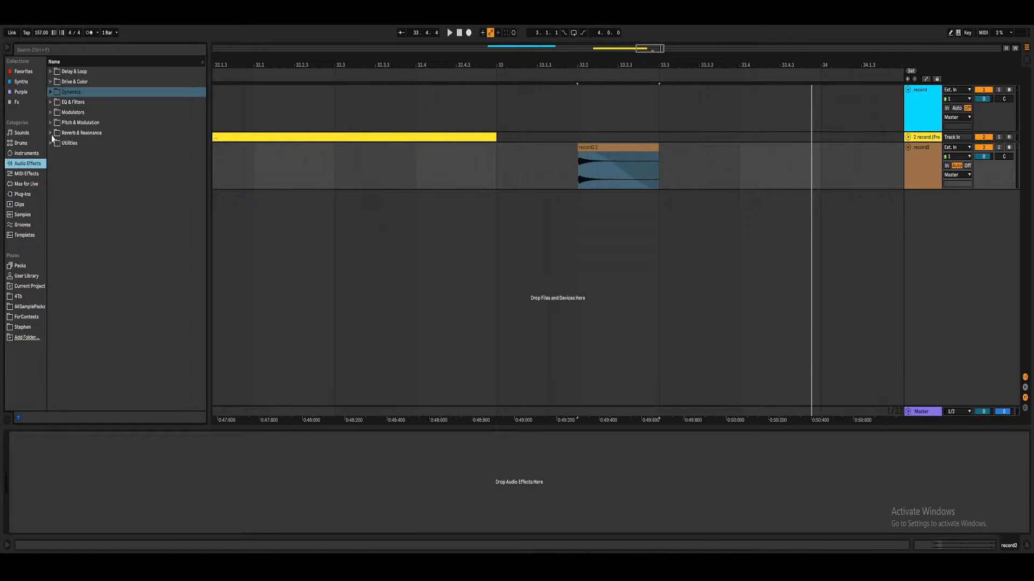
Add Hybrid Reverb to record2 with a Real Places convolution impulse and a 100/0 blend, and audition it.
{"action": "left_click", "coordinate": [51, 133]}
{"action": "left_click_drag", "start_coordinate": [69, 178], "coordinate": [633, 183]}
{"action": "left_click", "coordinate": [65, 517]}
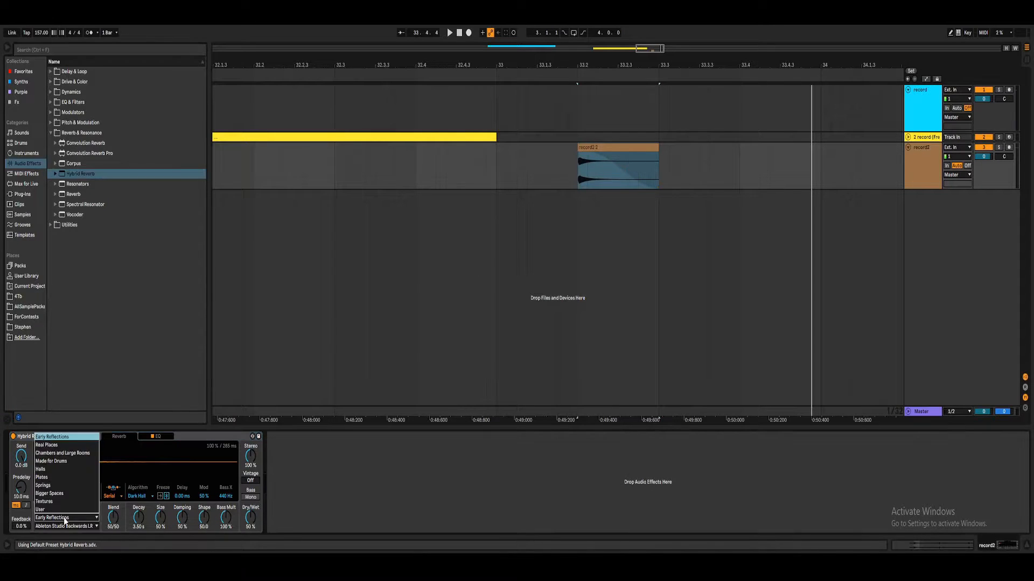
{"action": "left_click", "coordinate": [47, 445]}
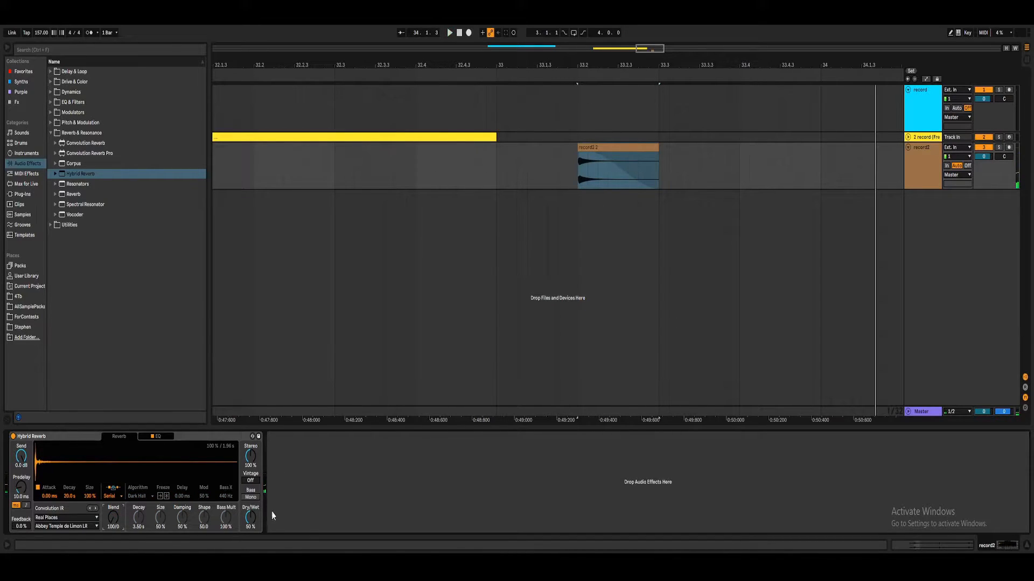
{"action": "key", "text": "space"}
Set the reverb's Dry/Wet to 0% and automate it to rise at the clip's start and fall back to zero just past its end.
{"action": "left_click_drag", "start_coordinate": [251, 517], "coordinate": [250, 559]}
{"action": "right_click", "coordinate": [251, 518]}
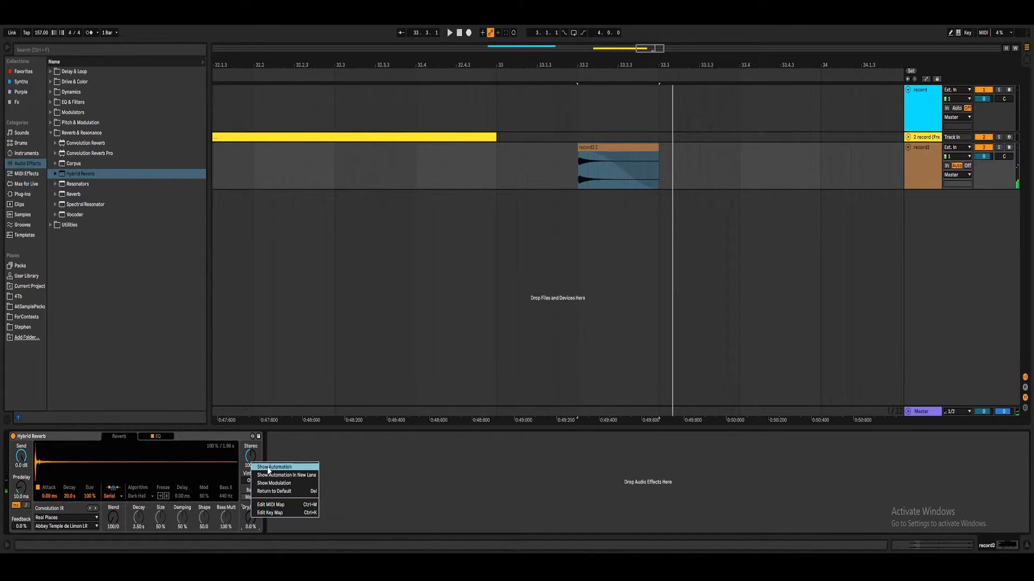
{"action": "left_click", "coordinate": [271, 467]}
{"action": "left_click", "coordinate": [576, 188]}
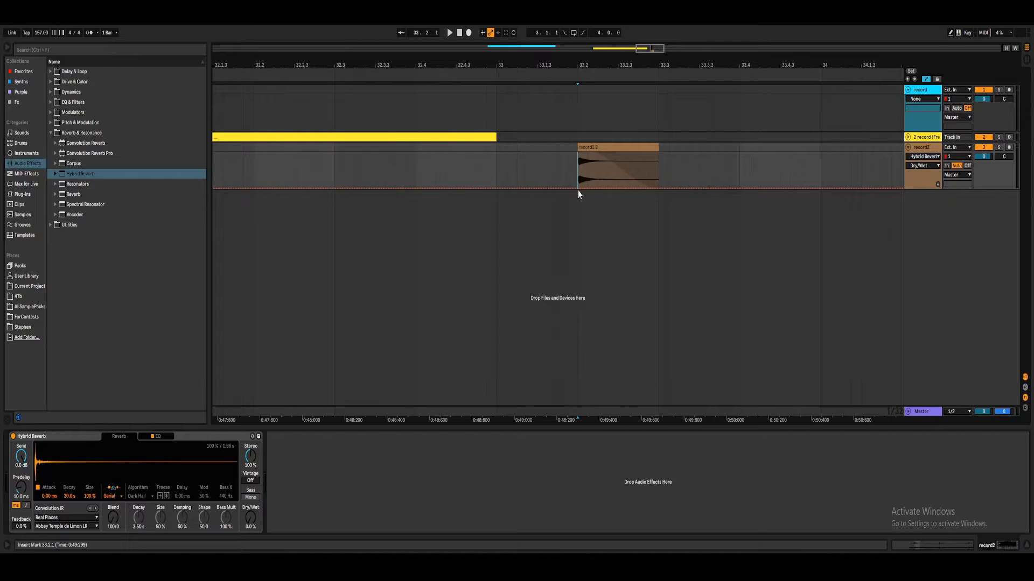
Freeze and flatten the record2 track to print the reverb into audio.
{"action": "right_click", "coordinate": [920, 147]}
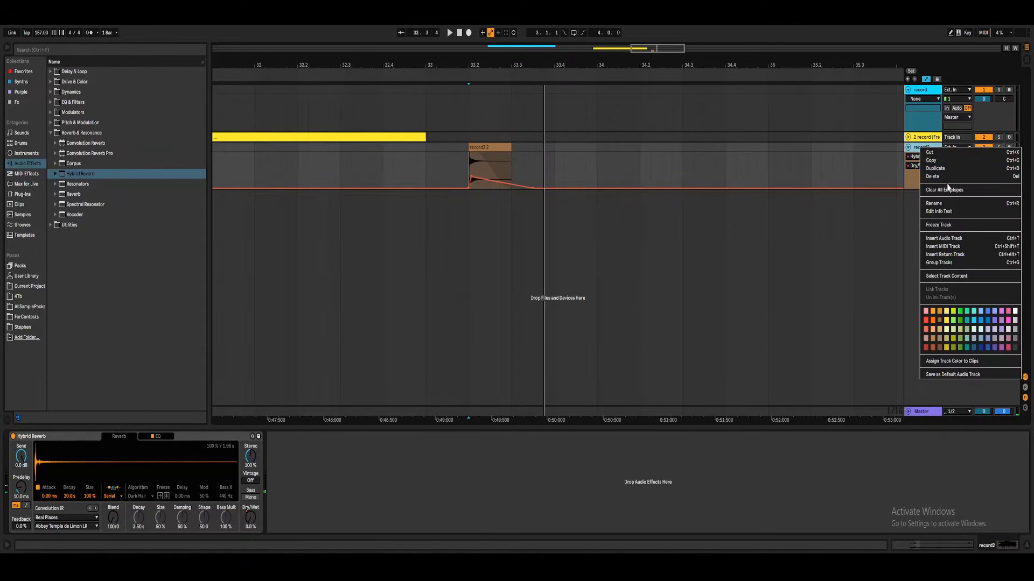
{"action": "left_click", "coordinate": [933, 226]}
{"action": "right_click", "coordinate": [920, 148]}
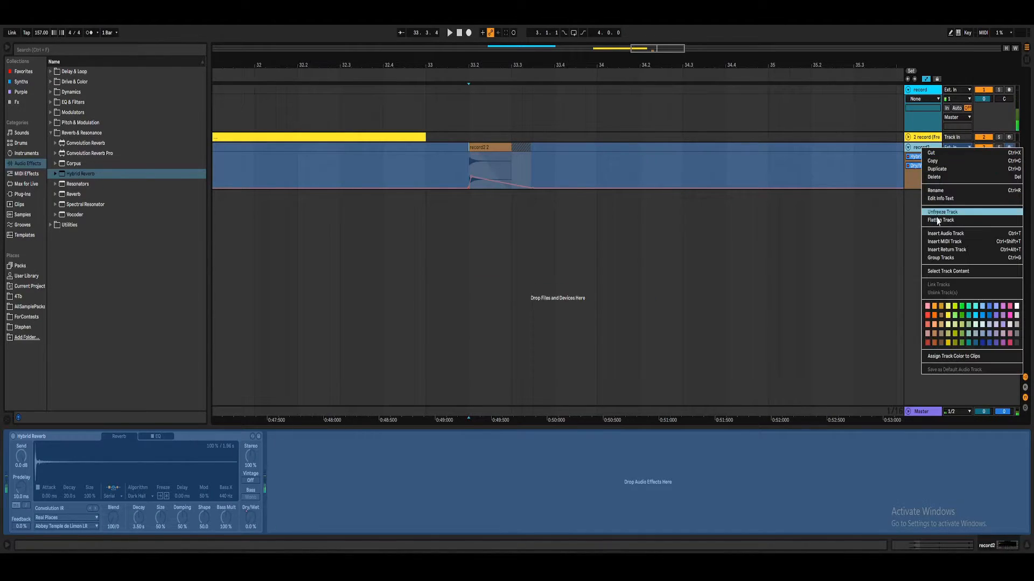
{"action": "left_click", "coordinate": [935, 221]}
Consolidate the flattened record2 clip and set its clip gain to 0.00 dB.
{"action": "right_click", "coordinate": [496, 150]}
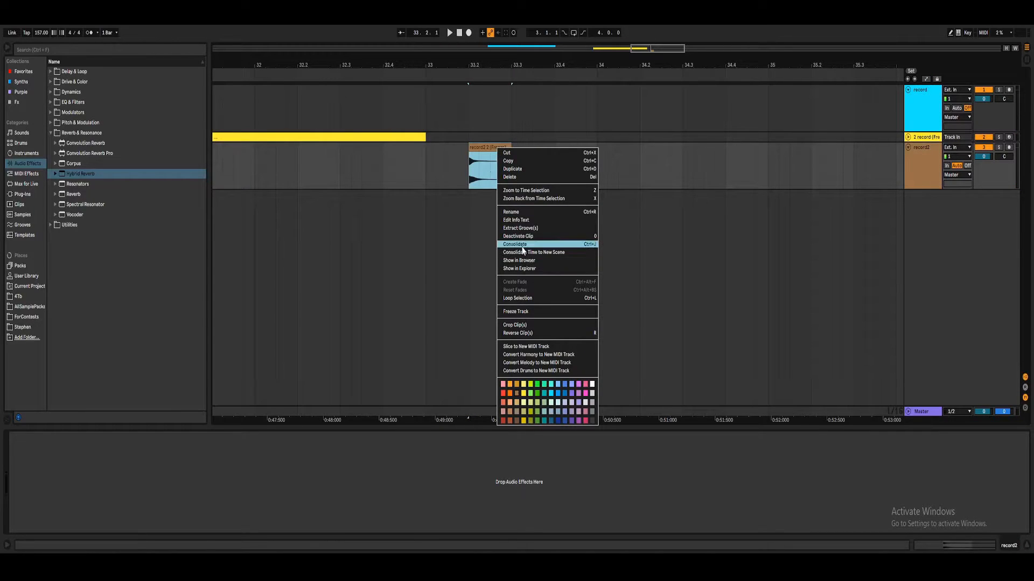
{"action": "left_click", "coordinate": [538, 240]}
{"action": "left_click", "coordinate": [928, 544]}
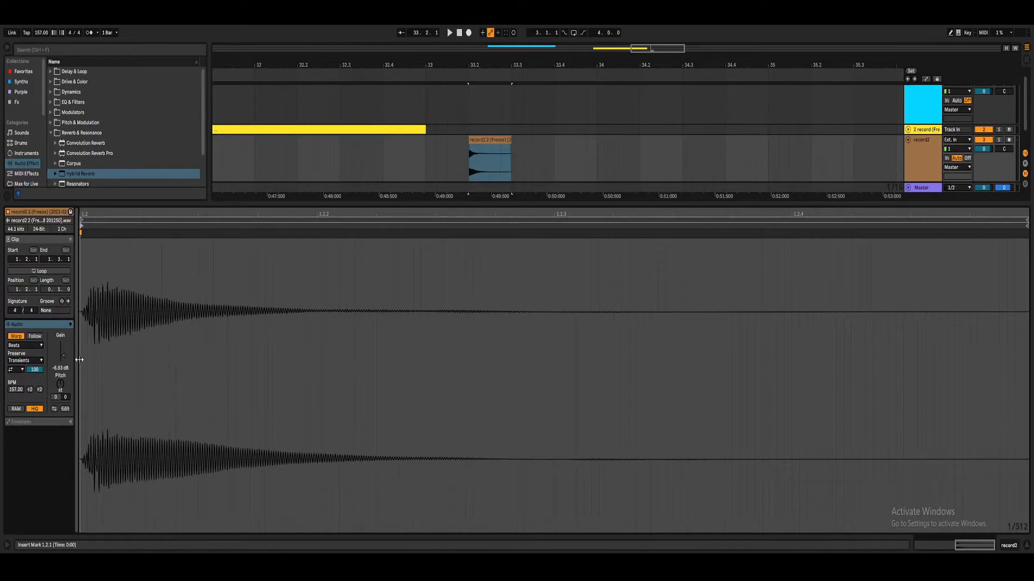
{"action": "double_click", "coordinate": [69, 351]}
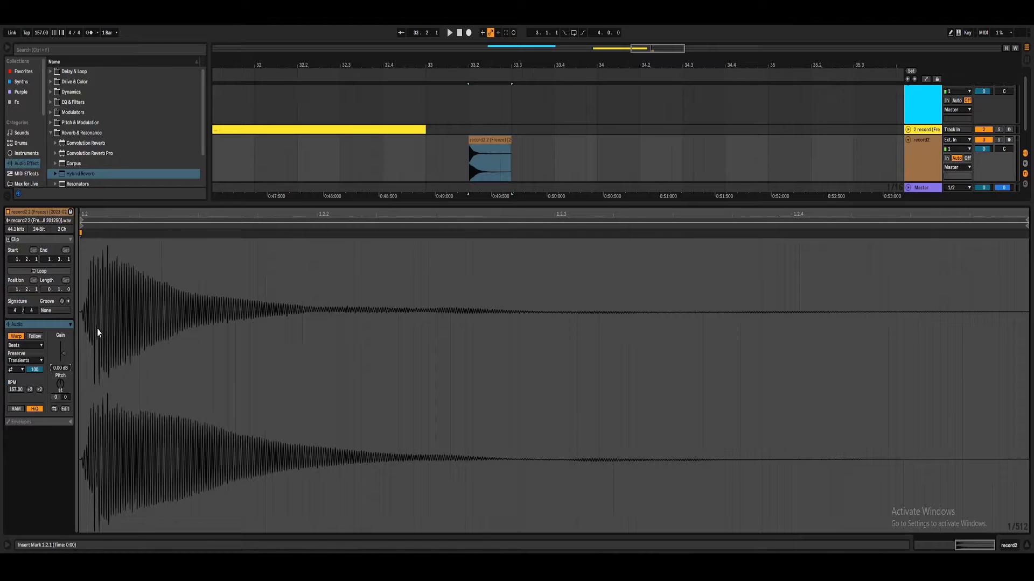
Apply a long curved fade-out to the record2 clip, consolidate it and audition the result.
{"action": "left_click", "coordinate": [458, 167]}
{"action": "key", "text": "space"}
{"action": "left_click_drag", "start_coordinate": [475, 63], "coordinate": [470, 91]}
{"action": "left_click_drag", "start_coordinate": [576, 146], "coordinate": [488, 146]}
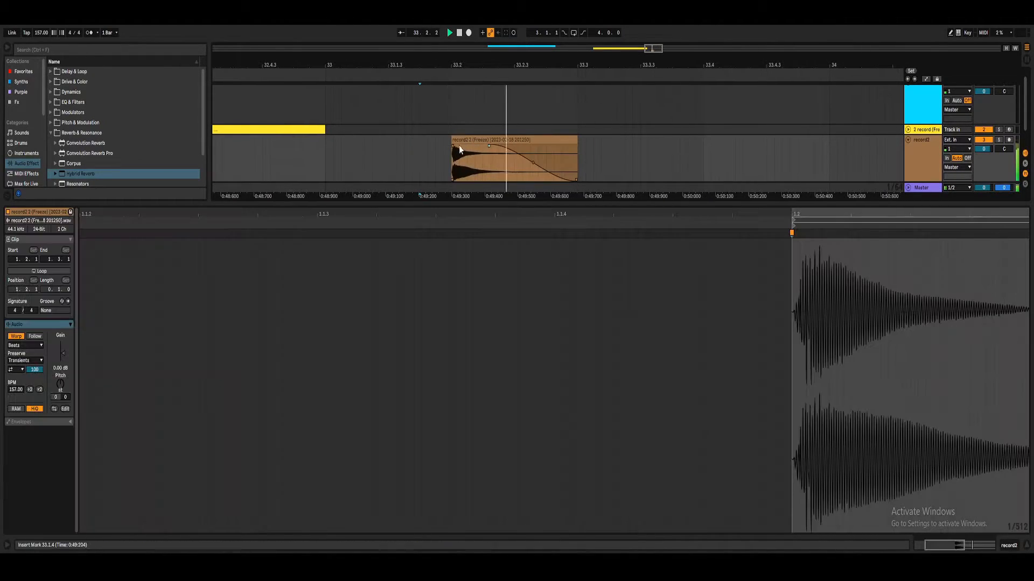
{"action": "left_click", "coordinate": [472, 145]}
{"action": "right_click", "coordinate": [473, 144]}
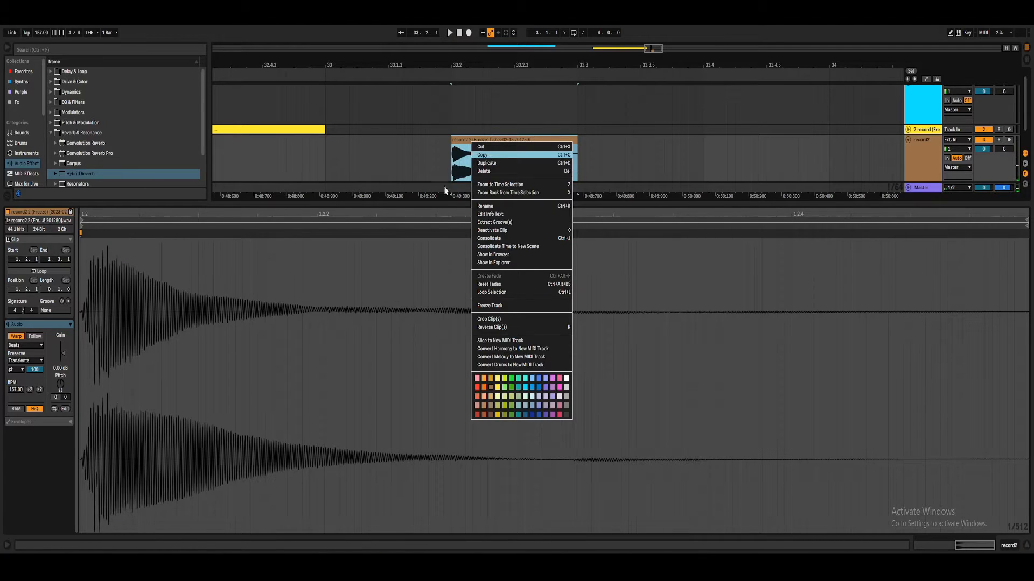
{"action": "left_click", "coordinate": [511, 238]}
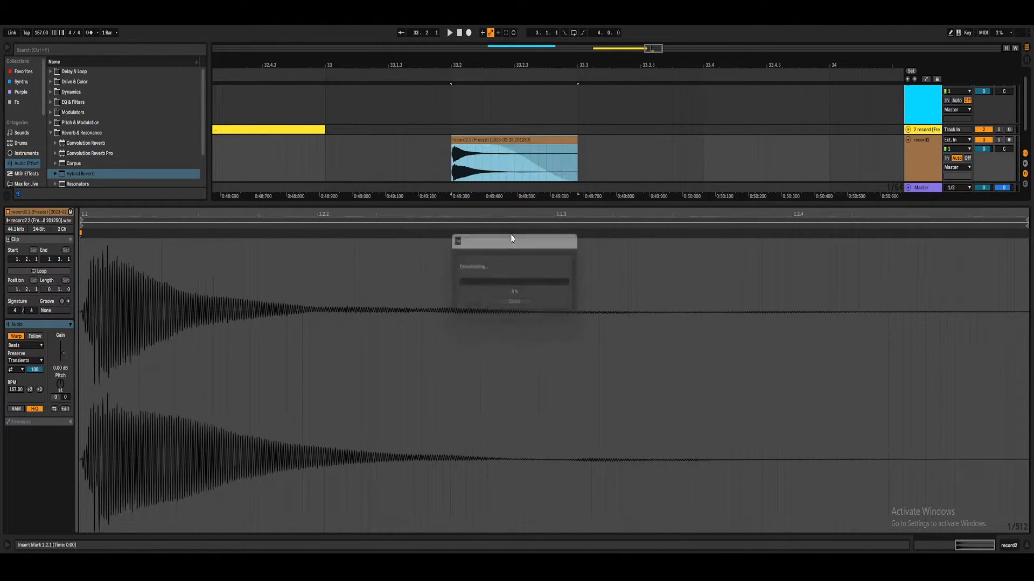
{"action": "key", "text": "space"}
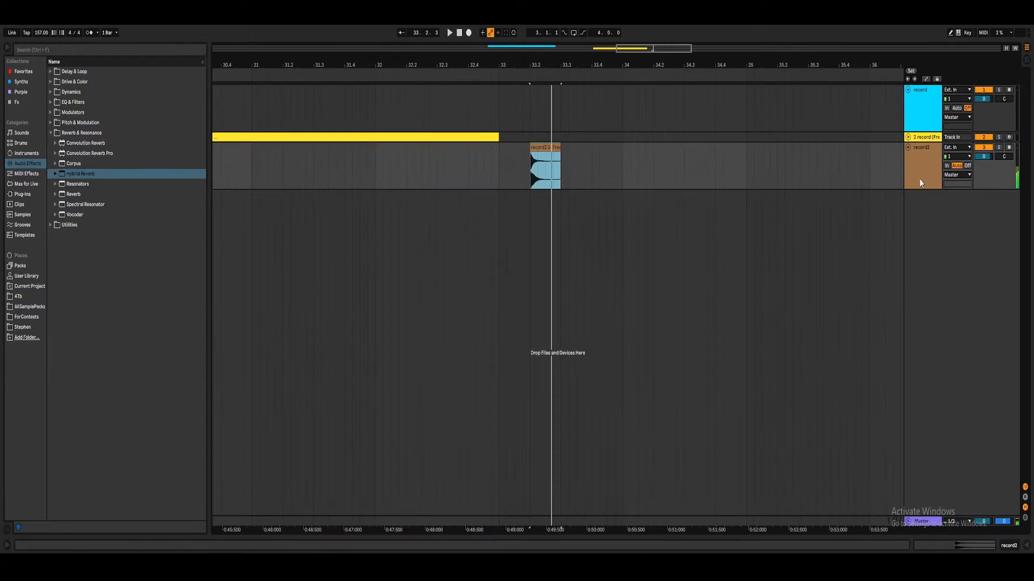
Add a Tuner to the record2 track and play the clip to check its pitch.
{"action": "left_click", "coordinate": [920, 180]}
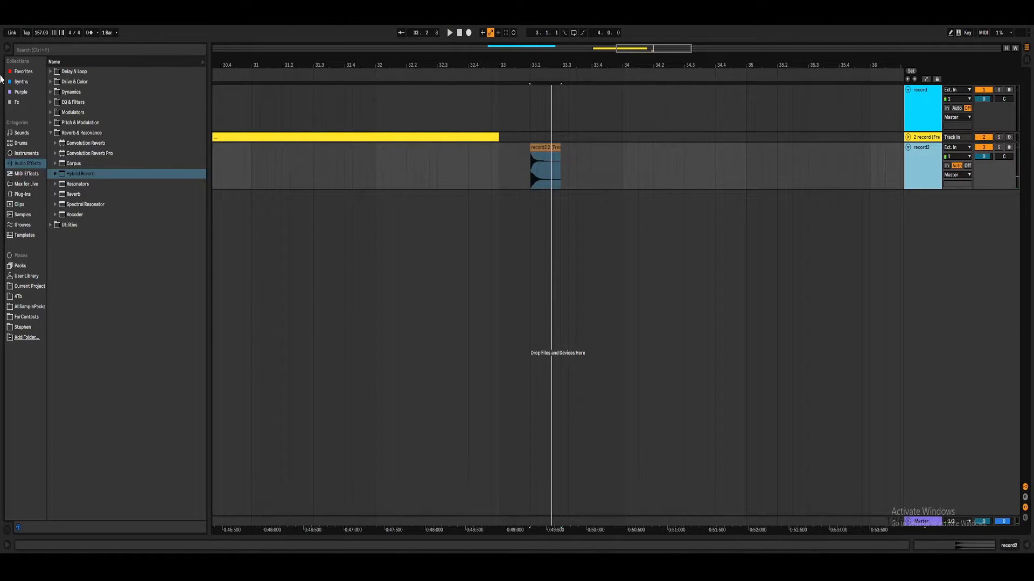
{"action": "left_click", "coordinate": [54, 135]}
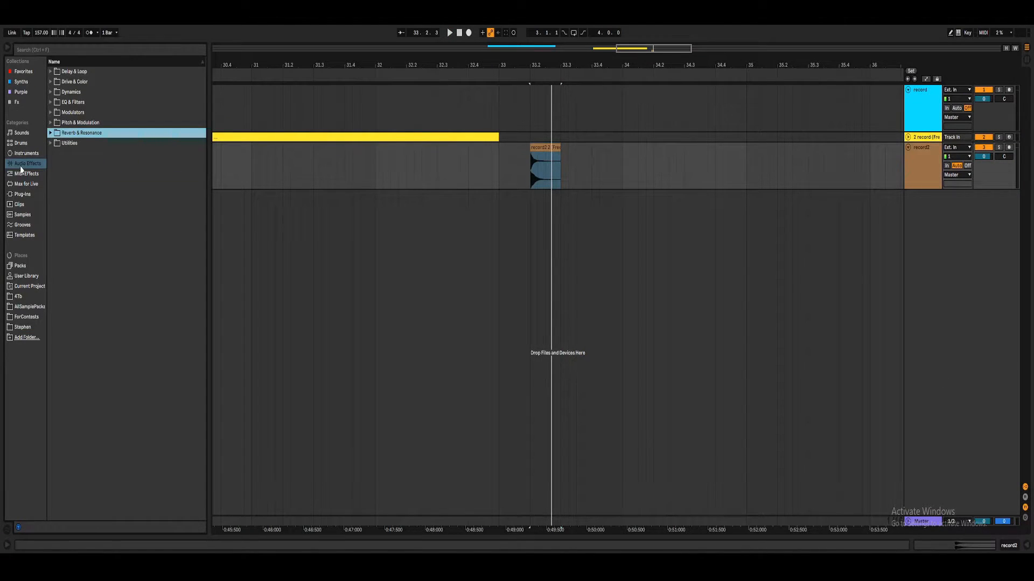
{"action": "left_click", "coordinate": [49, 143]}
{"action": "left_click_drag", "start_coordinate": [72, 245], "coordinate": [614, 161]}
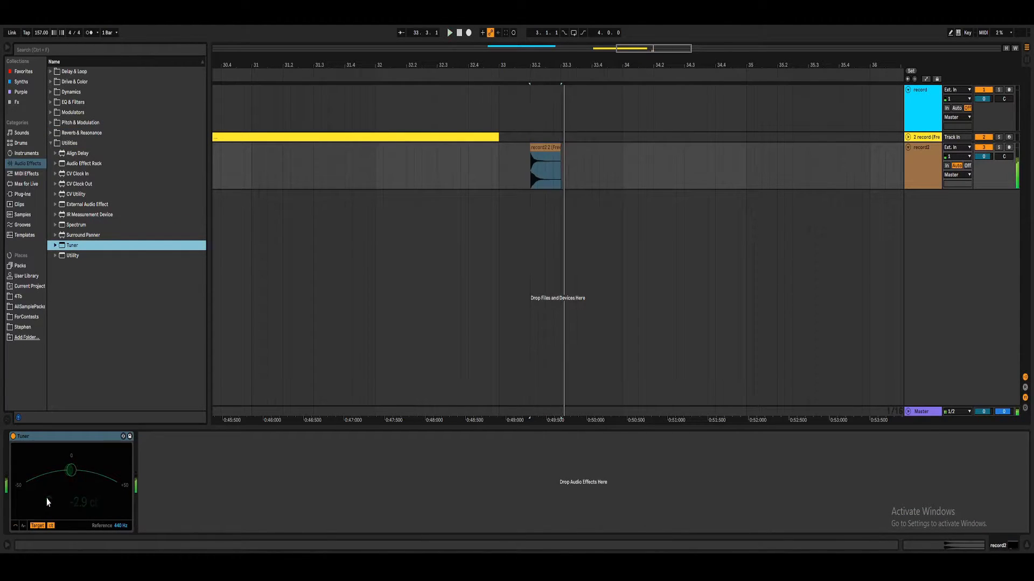
{"action": "key", "text": "space"}
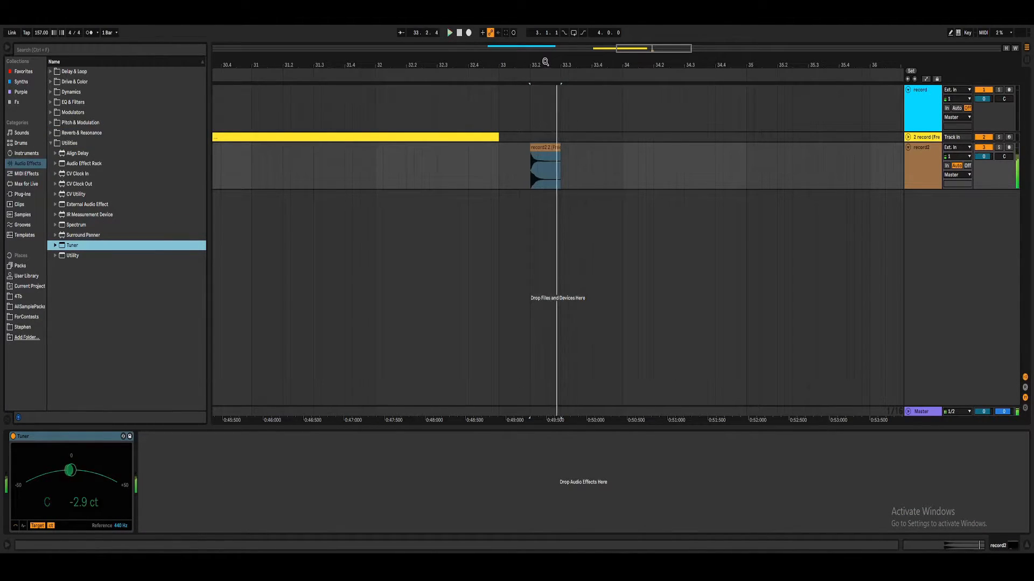
Add EQ Eight after the Tuner and boost band 4 by 15 dB near 1 kHz with a Q of 11.4, then play the clip.
{"action": "left_click", "coordinate": [50, 143]}
{"action": "left_click", "coordinate": [51, 103]}
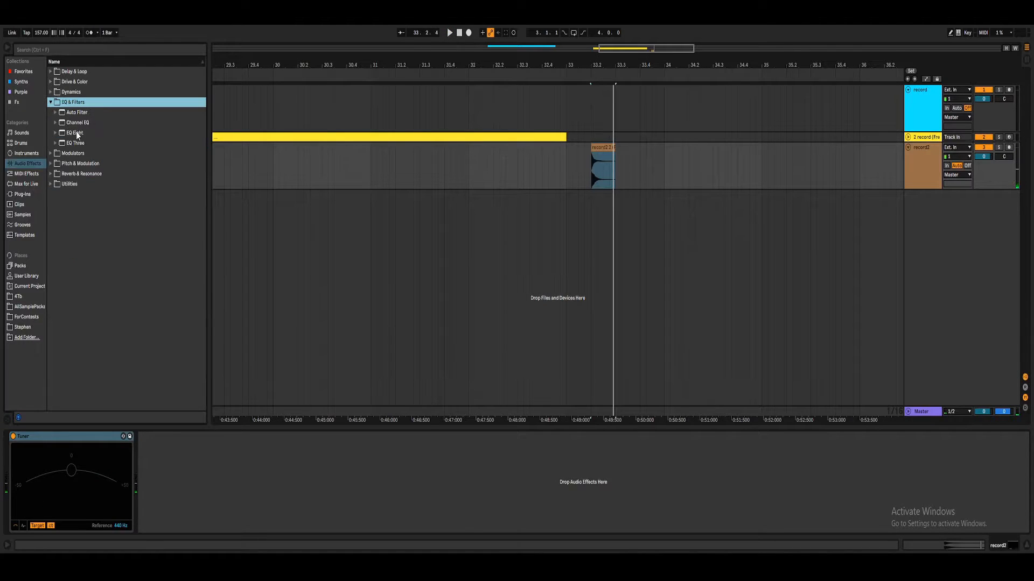
{"action": "double_click", "coordinate": [76, 133]}
{"action": "left_click", "coordinate": [148, 436]}
{"action": "key", "text": "space"}
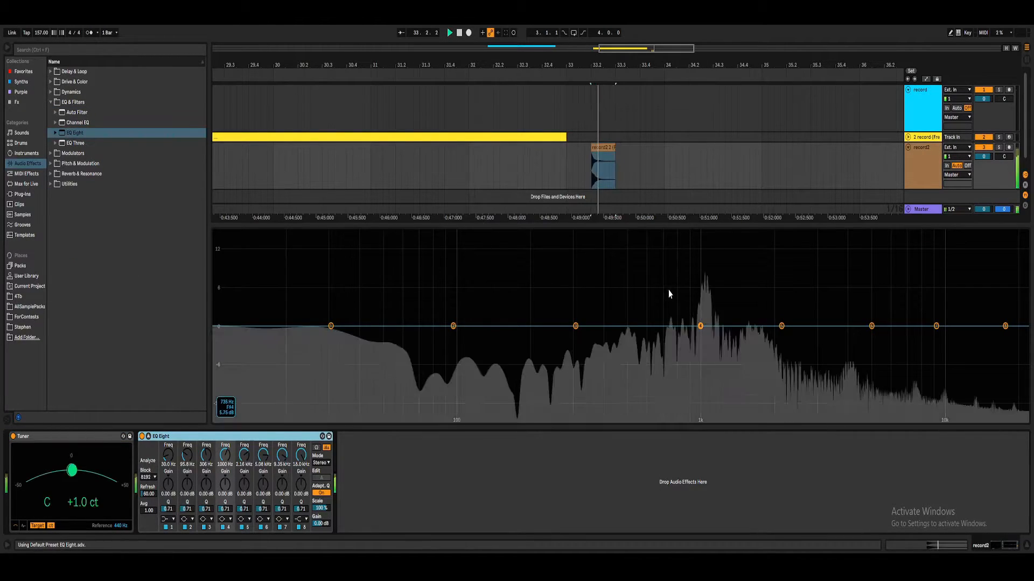
{"action": "left_click_drag", "start_coordinate": [699, 328], "coordinate": [708, 322]}
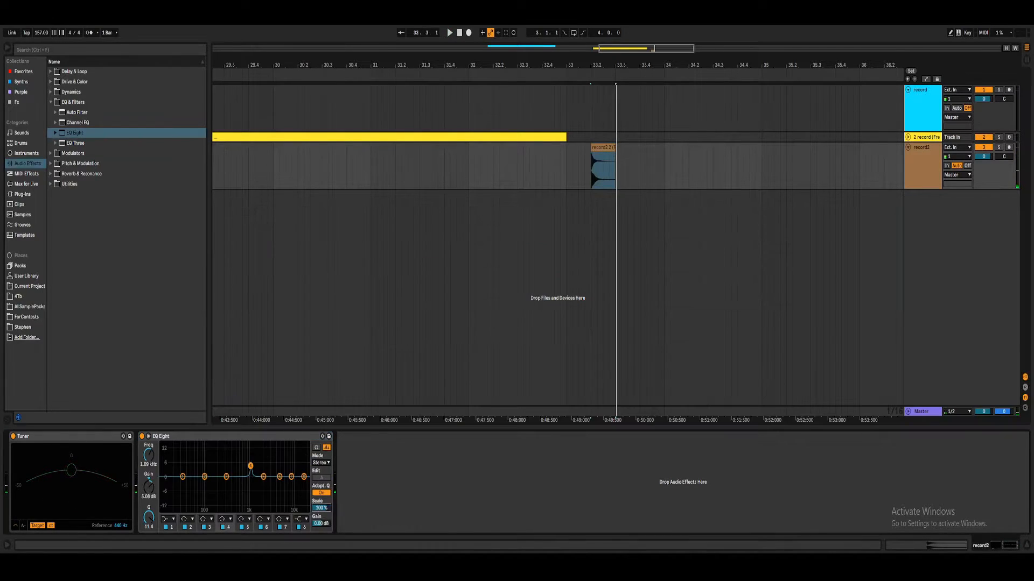
{"action": "left_click_drag", "start_coordinate": [251, 466], "coordinate": [250, 444]}
{"action": "key", "text": "space"}
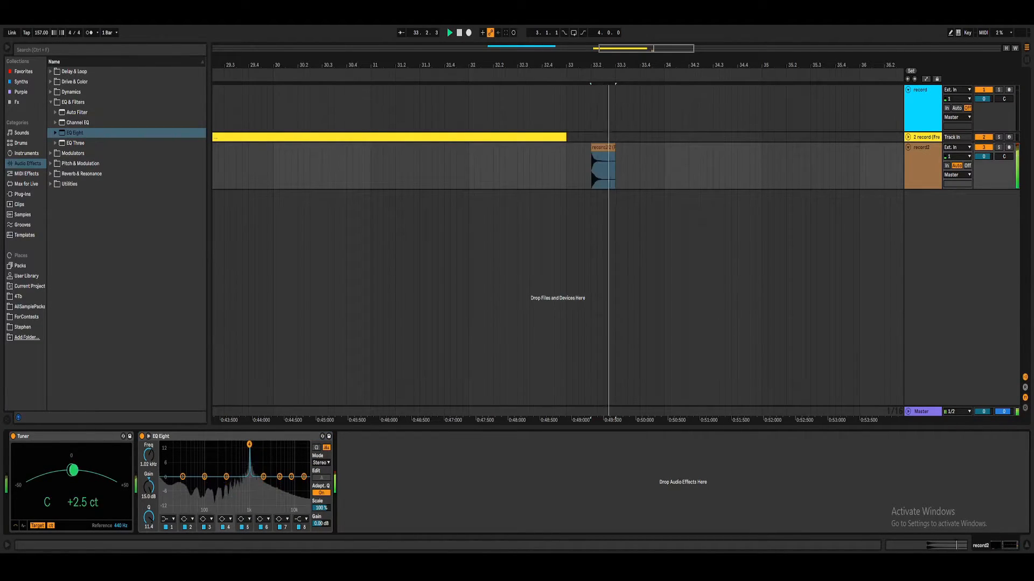
Fine-tune EQ Eight's band 4 to 1.04 kHz in the expanded display while auditioning the clip.
{"action": "key", "text": "space"}
{"action": "left_click", "coordinate": [149, 437]}
{"action": "key", "text": "space"}
{"action": "left_click_drag", "start_coordinate": [702, 233], "coordinate": [705, 234]}
{"action": "key", "text": "space"}
{"action": "key", "text": "space"}
{"action": "key", "text": "space"}
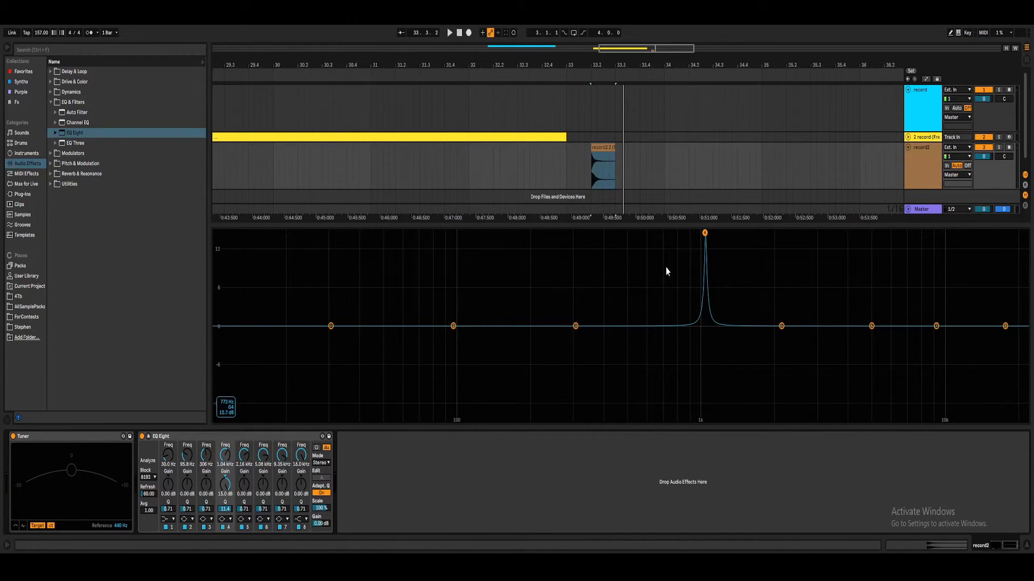
Rename the processed clip on the record2 track as C5.
{"action": "left_click", "coordinate": [592, 156]}
{"action": "right_click", "coordinate": [592, 157]}
{"action": "key", "text": "Escape"}
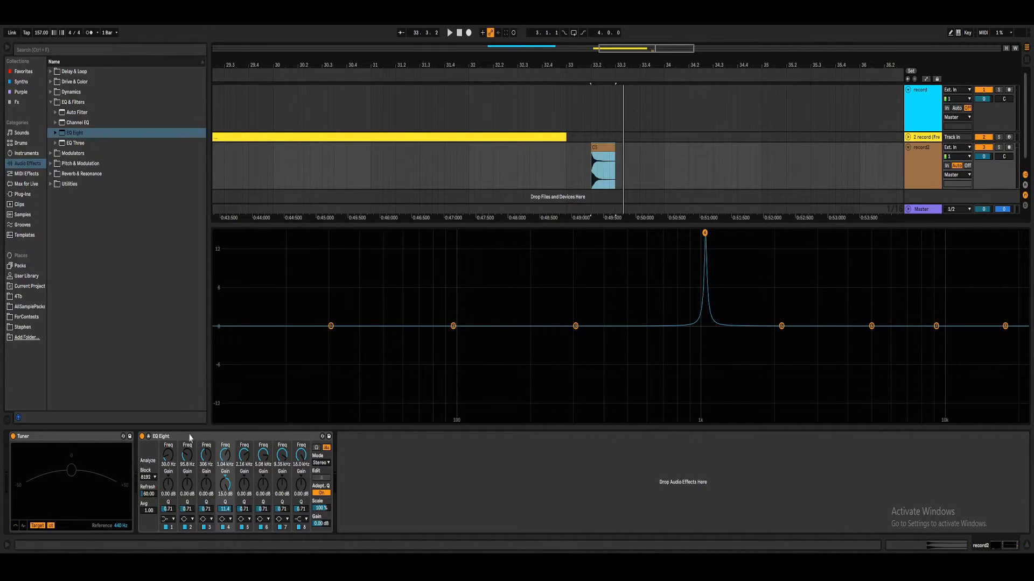
{"action": "left_click", "coordinate": [592, 156]}
{"action": "key", "text": "ctrl+alt+l"}
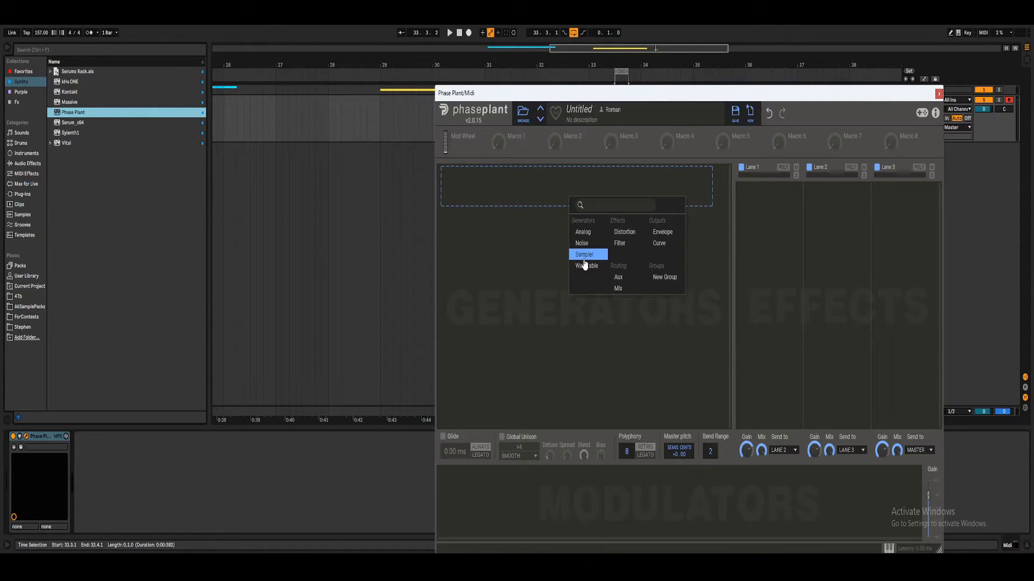
Add a Sampler generator in Phase Plant and load PenPluckC5.wav from the 4Tb samples into it.
{"action": "left_click", "coordinate": [583, 258]}
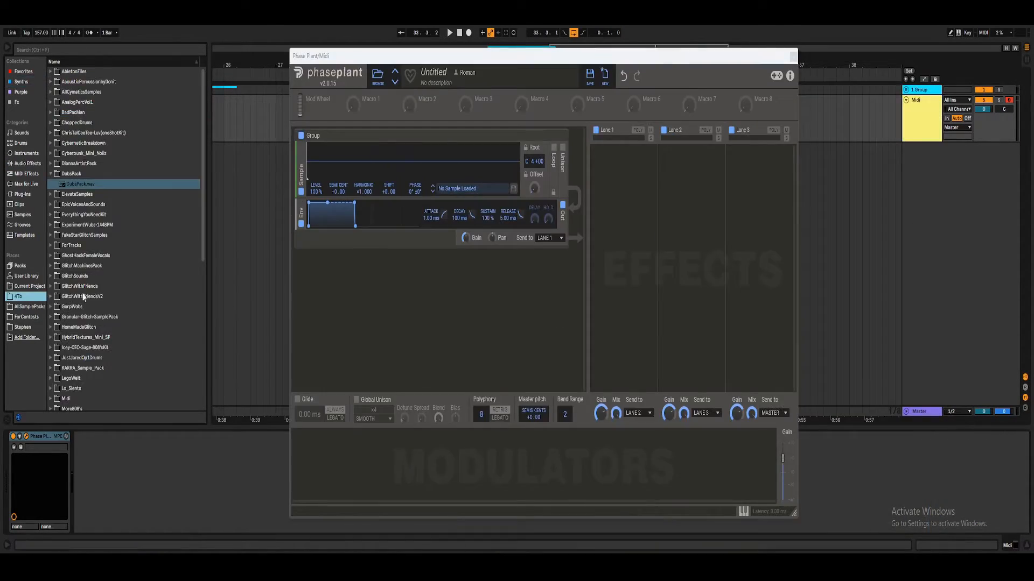
{"action": "scroll", "coordinate": [102, 287], "scroll_direction": "down", "scroll_amount": 6}
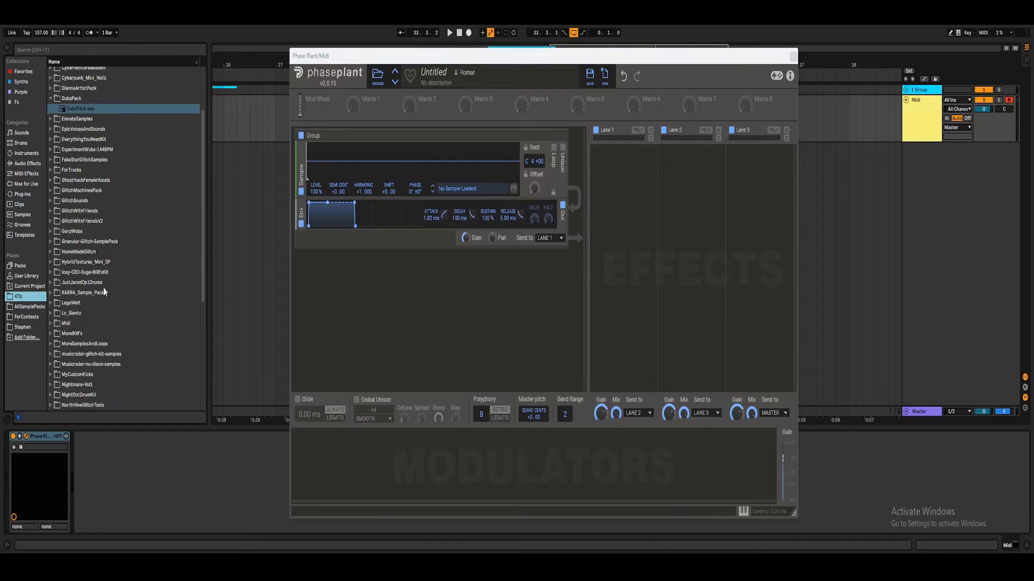
{"action": "scroll", "coordinate": [60, 302], "scroll_direction": "down", "scroll_amount": 1}
{"action": "left_click", "coordinate": [60, 306]}
{"action": "left_click_drag", "start_coordinate": [204, 128], "coordinate": [195, 312]}
{"action": "scroll", "coordinate": [96, 225], "scroll_direction": "up", "scroll_amount": 3}
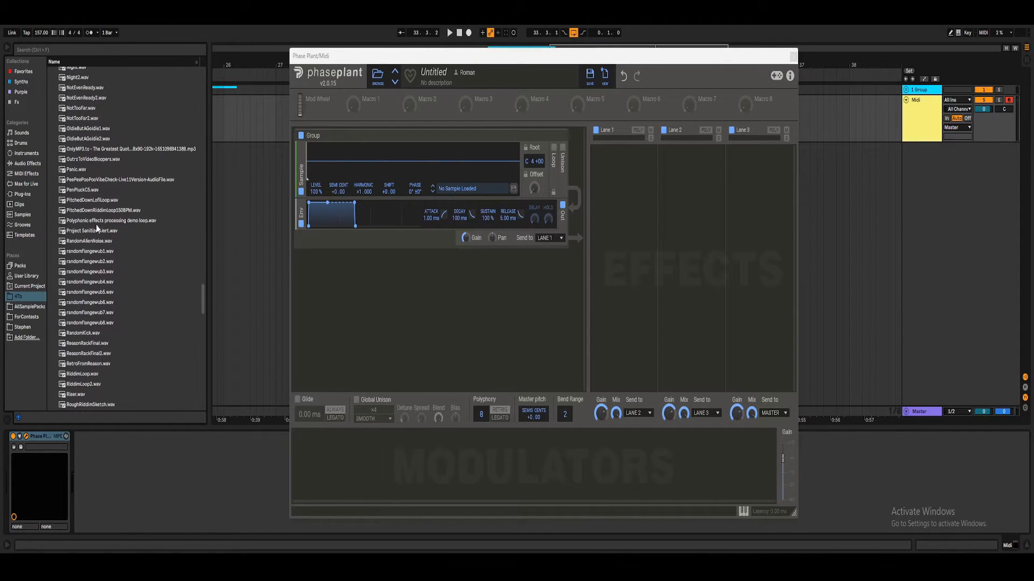
{"action": "left_click_drag", "start_coordinate": [84, 211], "coordinate": [402, 158]}
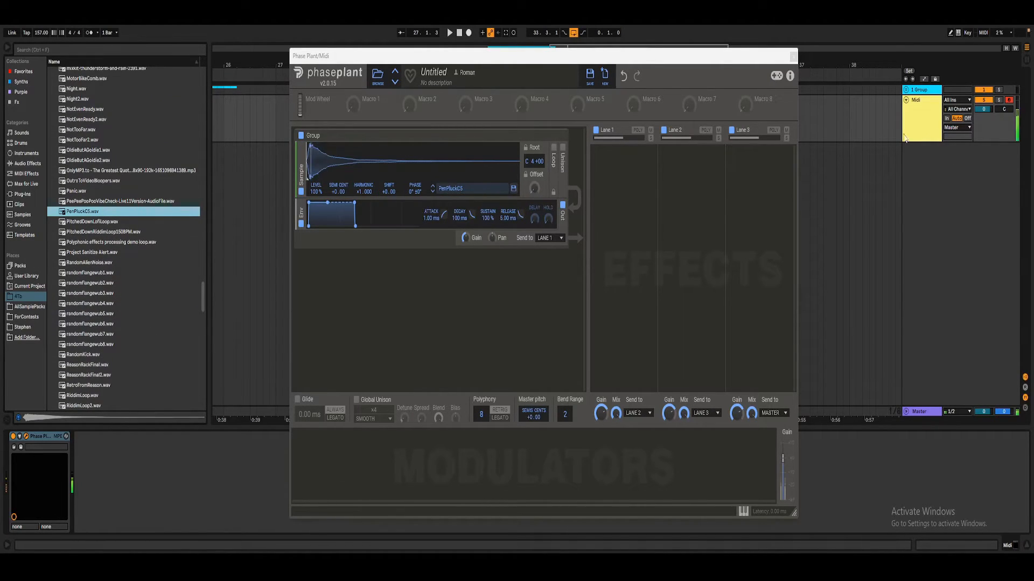
{"action": "left_click_drag", "start_coordinate": [579, 62], "coordinate": [701, 69]}
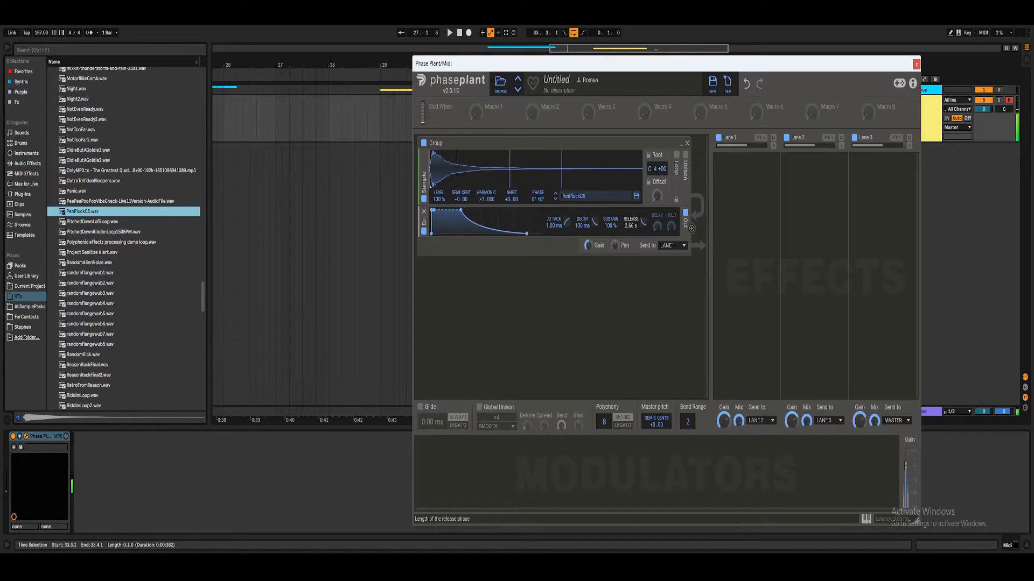
Enable unison on the sample with 5 voices, adjust its detune and spread, and set the root pitch to C 5.
{"action": "left_click", "coordinate": [685, 156]}
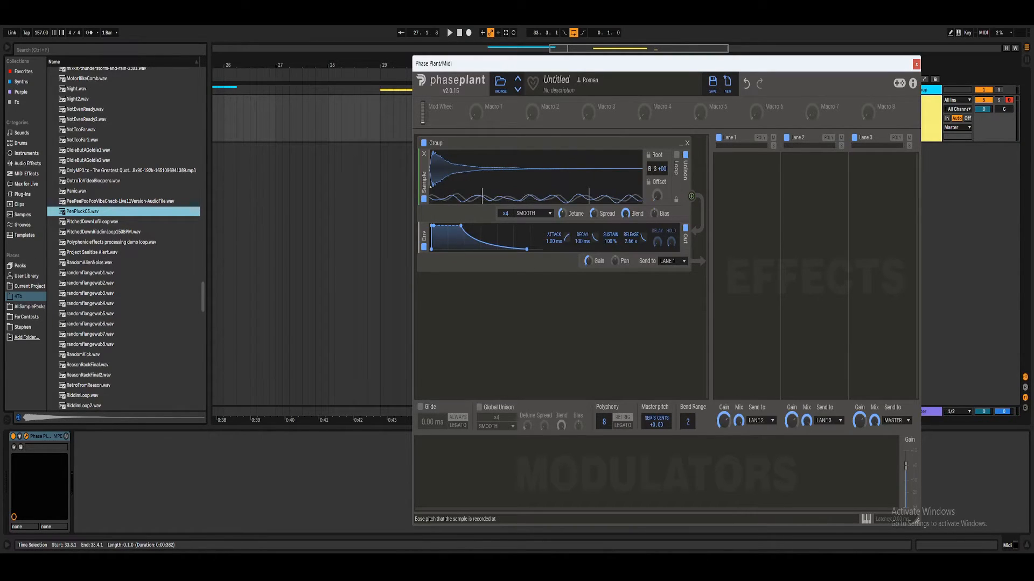
{"action": "left_click_drag", "start_coordinate": [653, 169], "coordinate": [653, 145]}
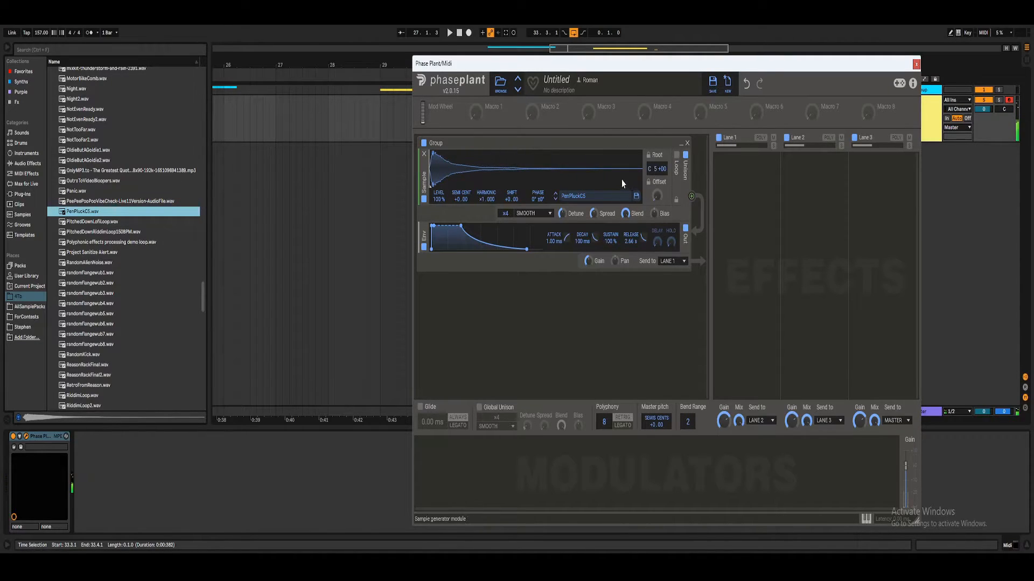
{"action": "left_click_drag", "start_coordinate": [562, 214], "coordinate": [562, 242]}
{"action": "left_click_drag", "start_coordinate": [507, 214], "coordinate": [507, 203]}
{"action": "mouse_move", "coordinate": [594, 213]}
{"action": "left_mouse_down"}
{"action": "mouse_move", "coordinate": [593, 199]}
{"action": "mouse_move", "coordinate": [594, 226]}
{"action": "left_mouse_up"}
{"action": "left_click_drag", "start_coordinate": [506, 213], "coordinate": [506, 222]}
{"action": "left_click_drag", "start_coordinate": [562, 213], "coordinate": [562, 222]}
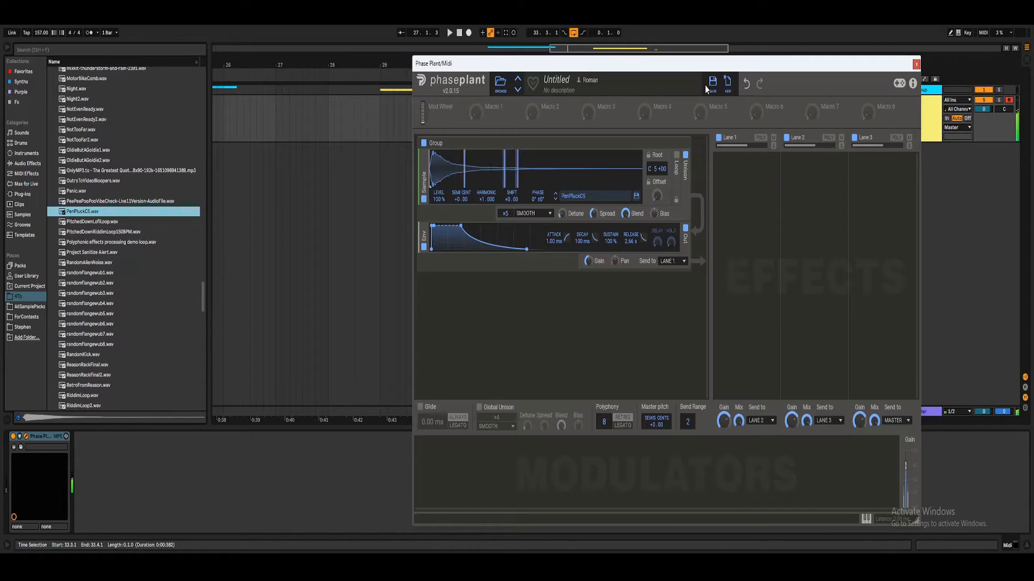
Add a 3-Band EQ to Lane 1, boosting the highs, cutting the lows and adjusting the low split frequency.
{"action": "left_click", "coordinate": [751, 175]}
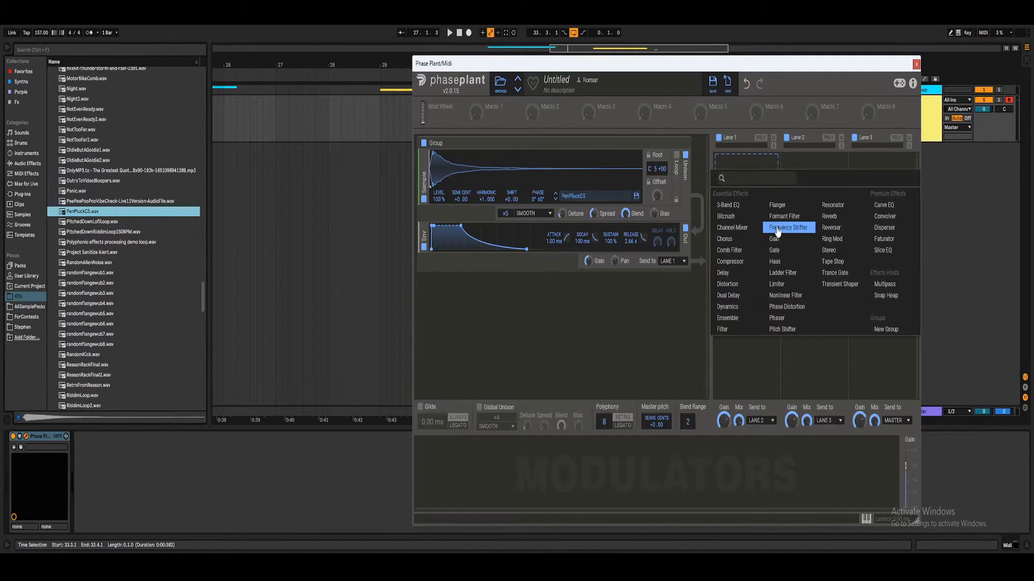
{"action": "left_click", "coordinate": [745, 205]}
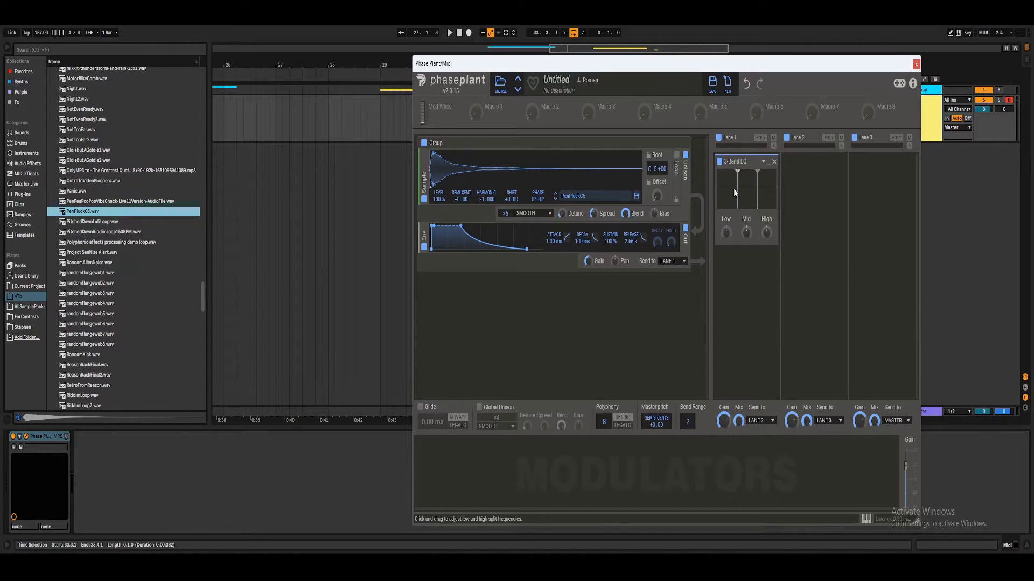
{"action": "left_click_drag", "start_coordinate": [766, 232], "coordinate": [766, 205]}
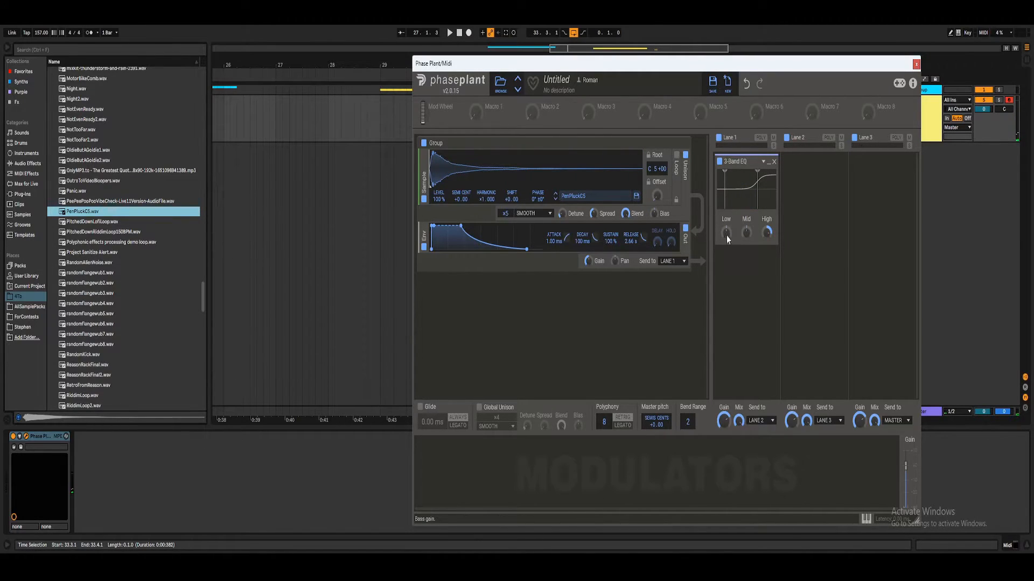
{"action": "left_click_drag", "start_coordinate": [724, 180], "coordinate": [725, 182]}
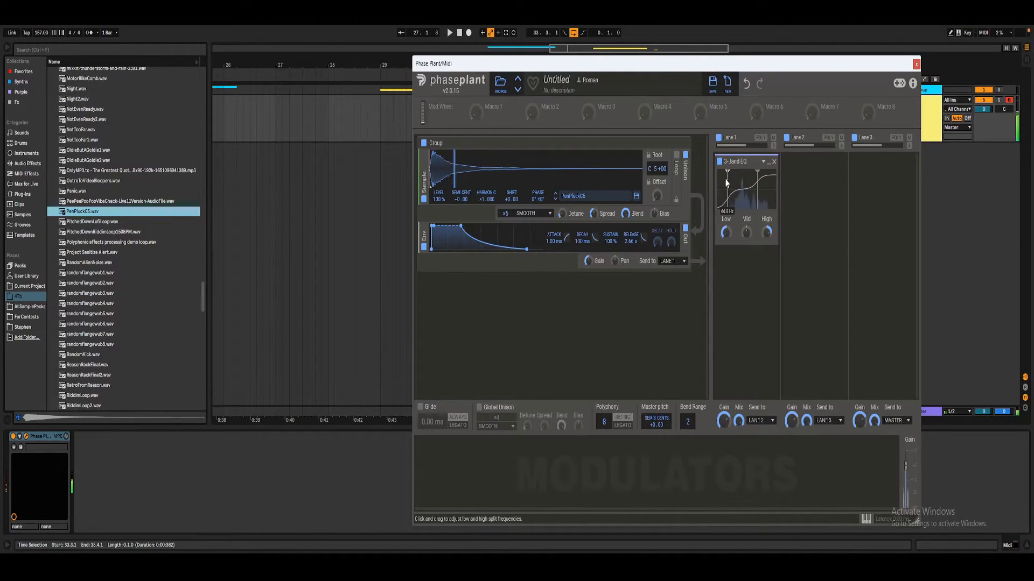
Add an Ensemble with 8 voices after the 3-Band EQ and adjust its detune, spread and mix.
{"action": "left_click", "coordinate": [762, 169]}
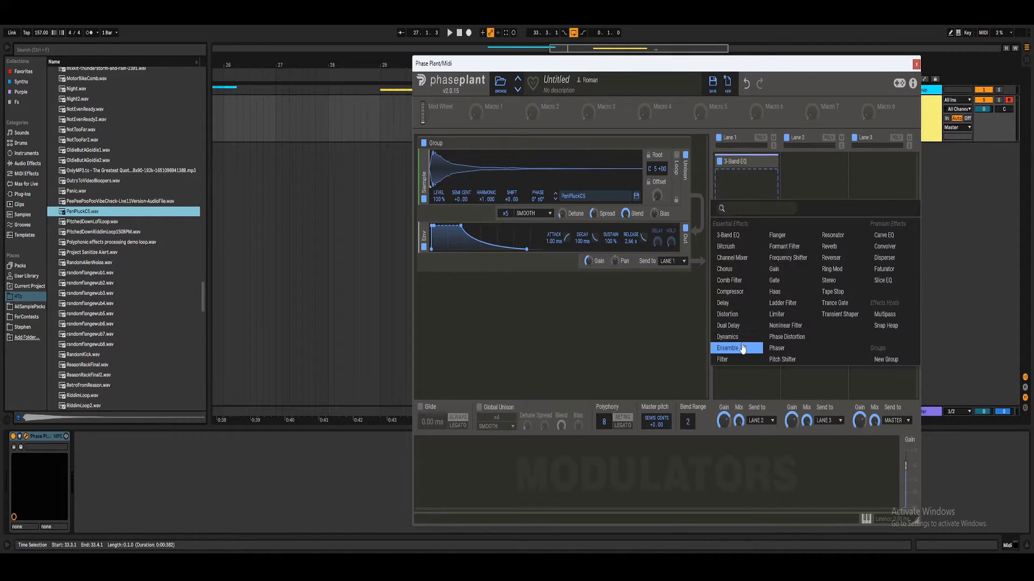
{"action": "left_click", "coordinate": [728, 346]}
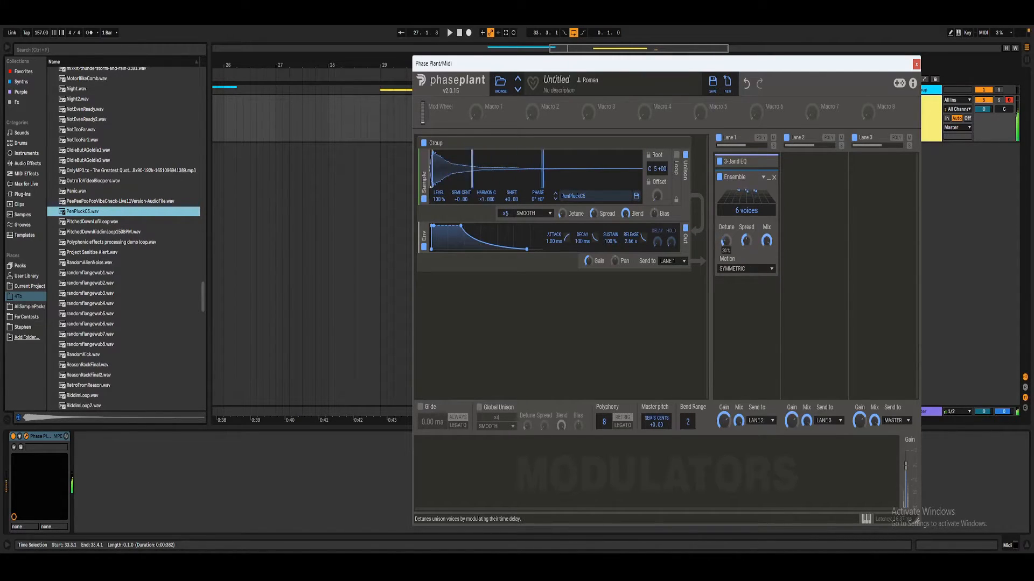
{"action": "left_click_drag", "start_coordinate": [740, 211], "coordinate": [741, 199]}
{"action": "left_click_drag", "start_coordinate": [746, 241], "coordinate": [746, 237]}
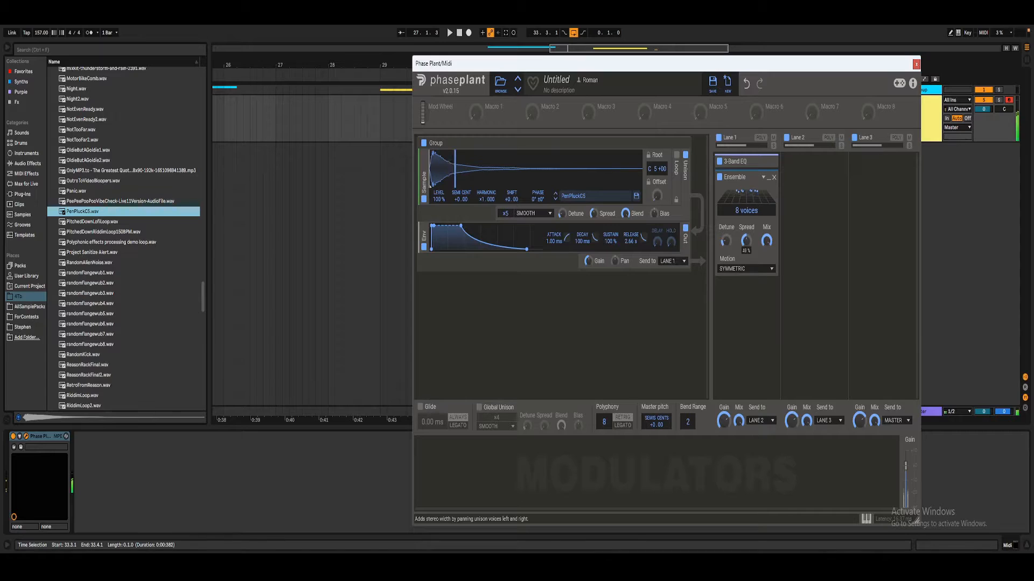
{"action": "left_click_drag", "start_coordinate": [726, 241], "coordinate": [725, 235]}
{"action": "left_click_drag", "start_coordinate": [745, 240], "coordinate": [746, 244]}
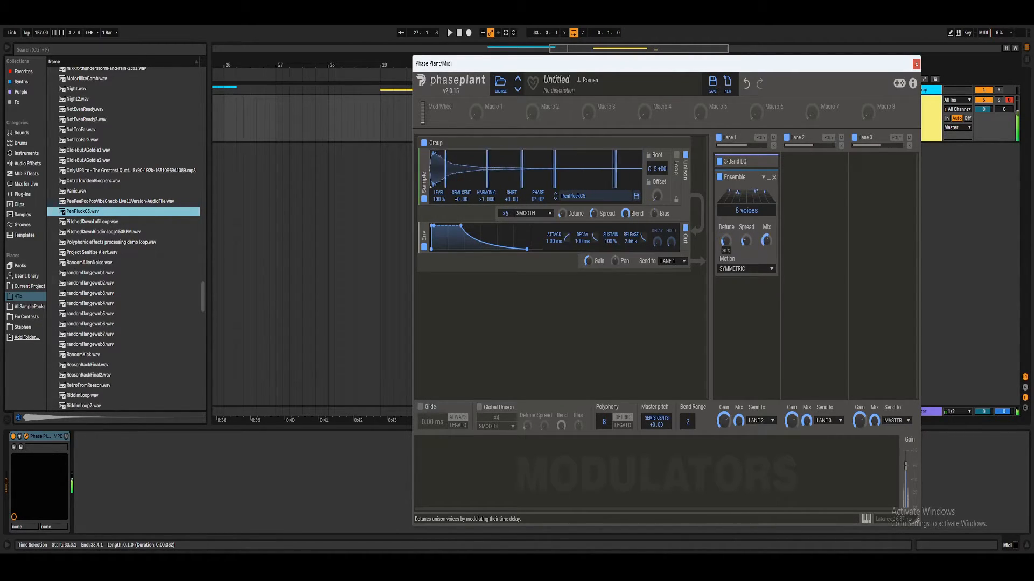
{"action": "left_click_drag", "start_coordinate": [766, 241], "coordinate": [766, 234]}
Extend Lane 1 with a Chorus and a Compressor after the Ensemble, removing the trial Distortion.
{"action": "left_click", "coordinate": [748, 299]}
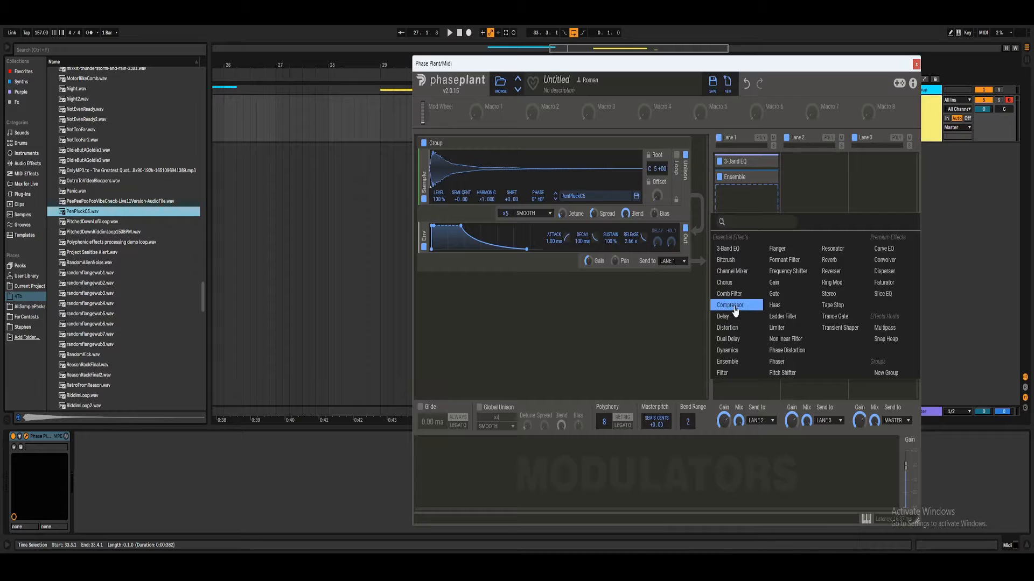
{"action": "left_click", "coordinate": [726, 328]}
{"action": "left_click", "coordinate": [732, 330]}
{"action": "left_click", "coordinate": [726, 412]}
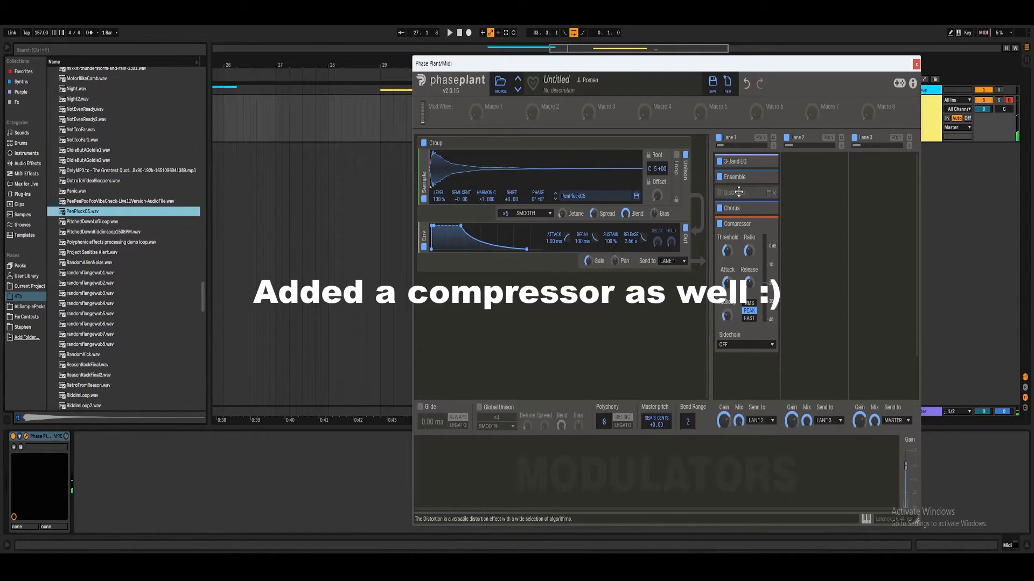
{"action": "left_click", "coordinate": [773, 193]}
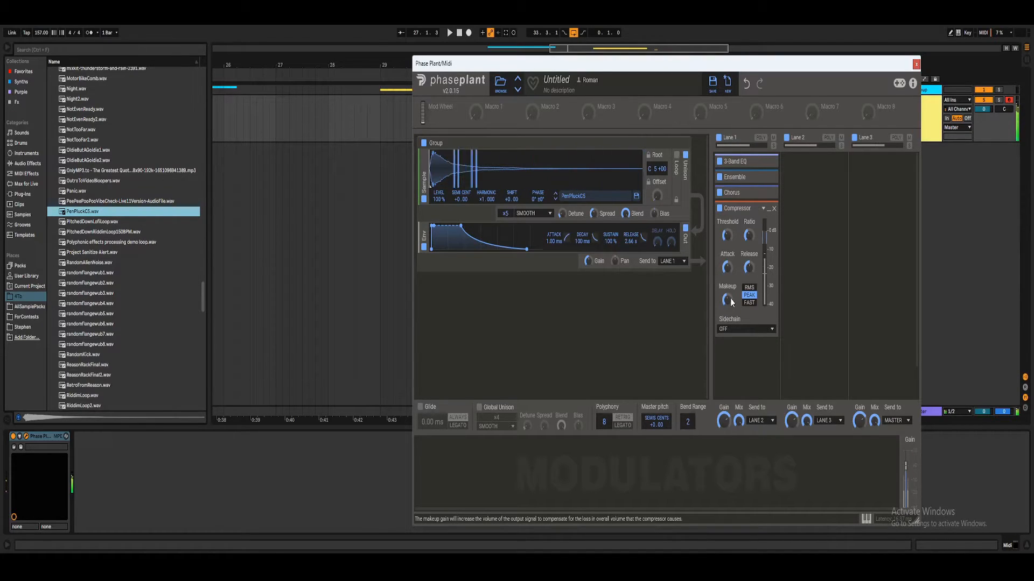
{"action": "left_click", "coordinate": [768, 208]}
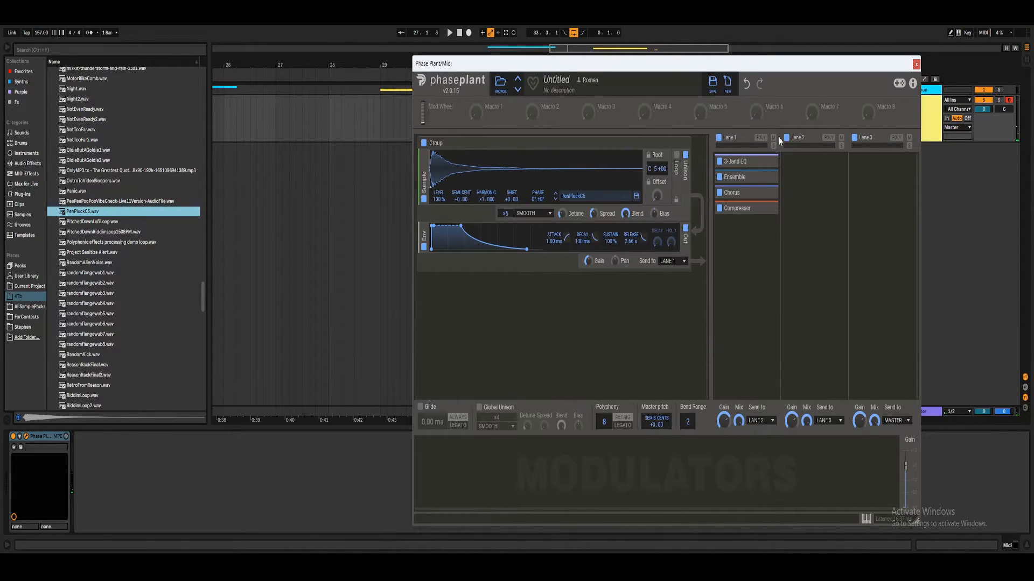
Review the 3-Band EQ, Ensemble and Compressor settings in Lane 1 and adjust the Chorus mix.
{"action": "left_click", "coordinate": [768, 162]}
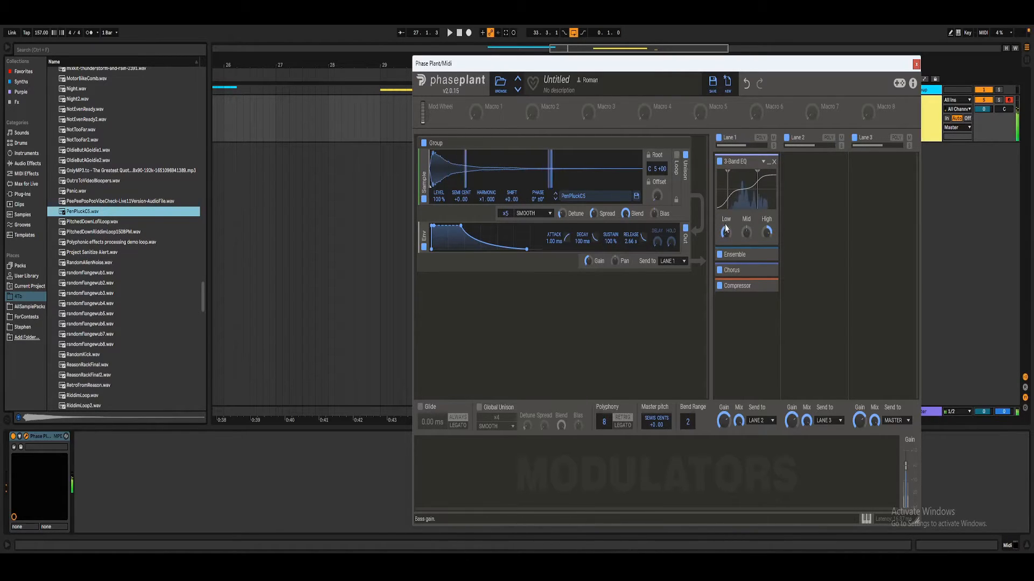
{"action": "left_click", "coordinate": [769, 162]}
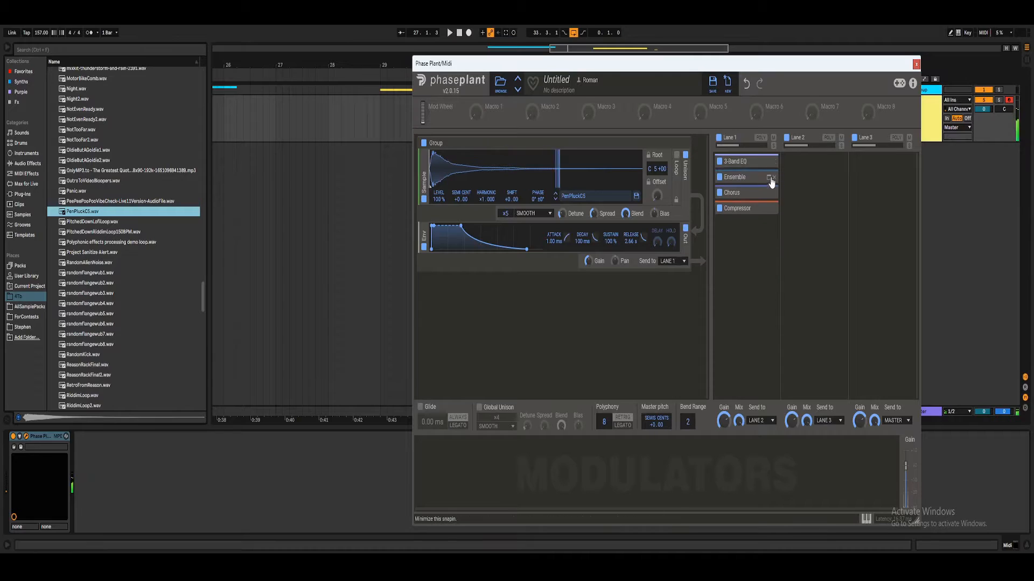
{"action": "left_click", "coordinate": [751, 177]}
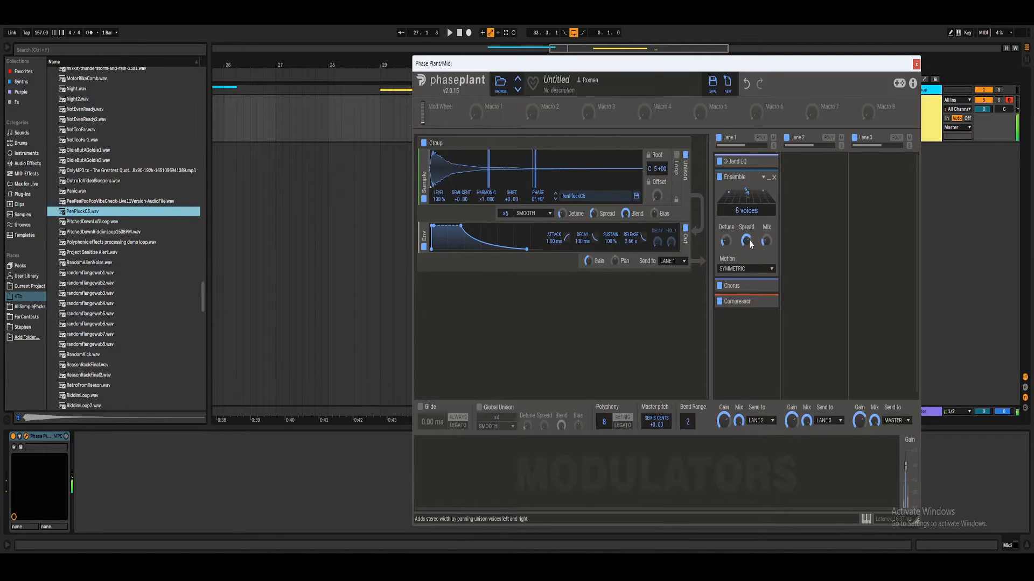
{"action": "left_click", "coordinate": [738, 285]}
{"action": "left_click_drag", "start_coordinate": [766, 252], "coordinate": [766, 230]}
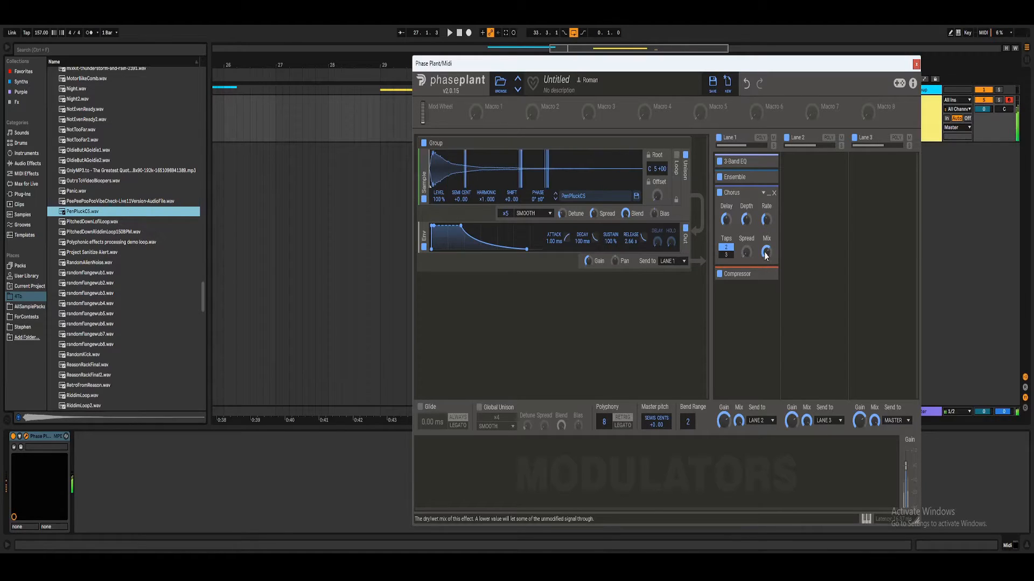
{"action": "left_click", "coordinate": [769, 194]}
{"action": "left_click", "coordinate": [754, 208]}
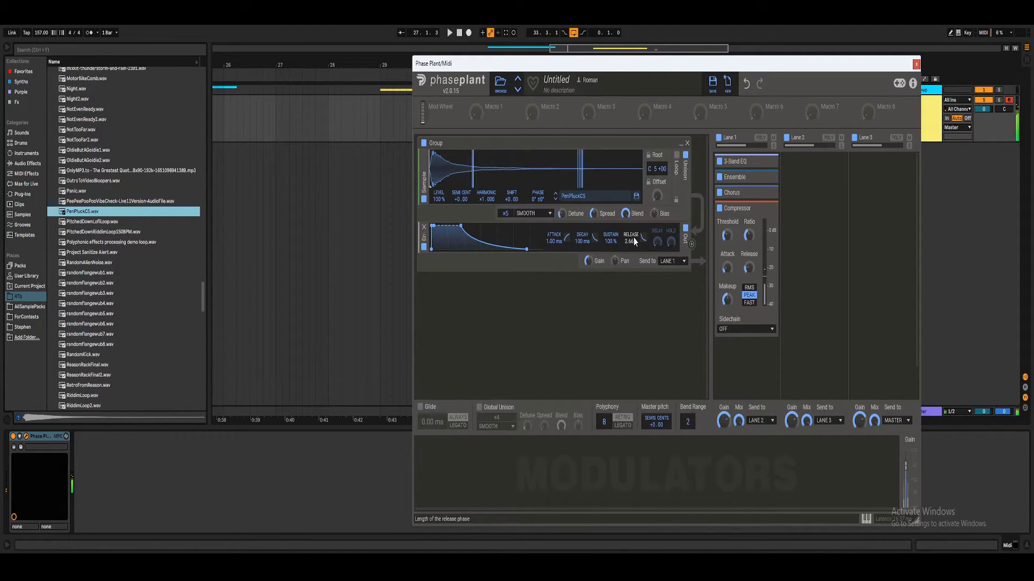
Fine-tune the sample's unison detune and compare the sound with and without unison, leaving unison off.
{"action": "left_click_drag", "start_coordinate": [562, 213], "coordinate": [562, 215]}
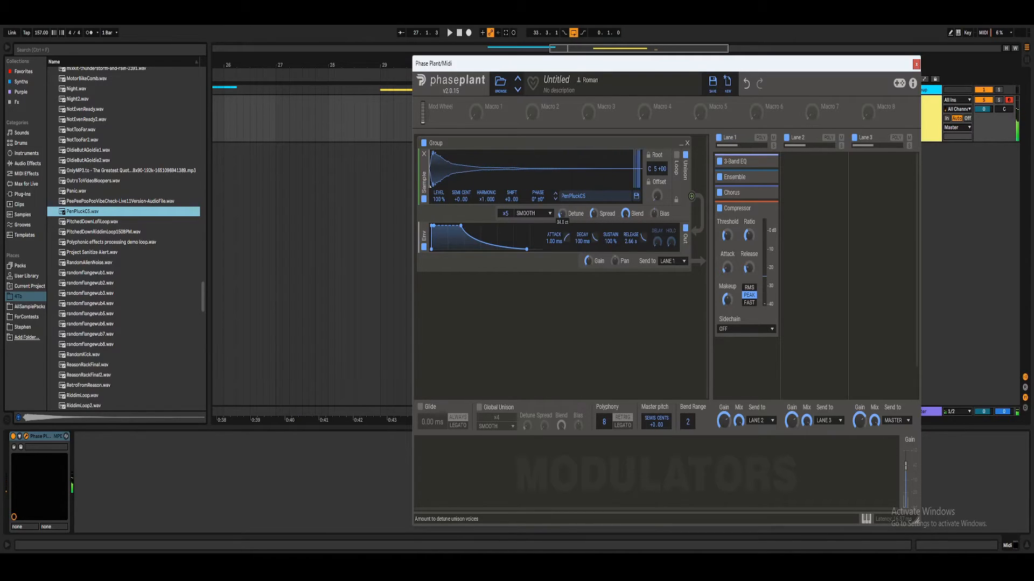
{"action": "left_click", "coordinate": [686, 156]}
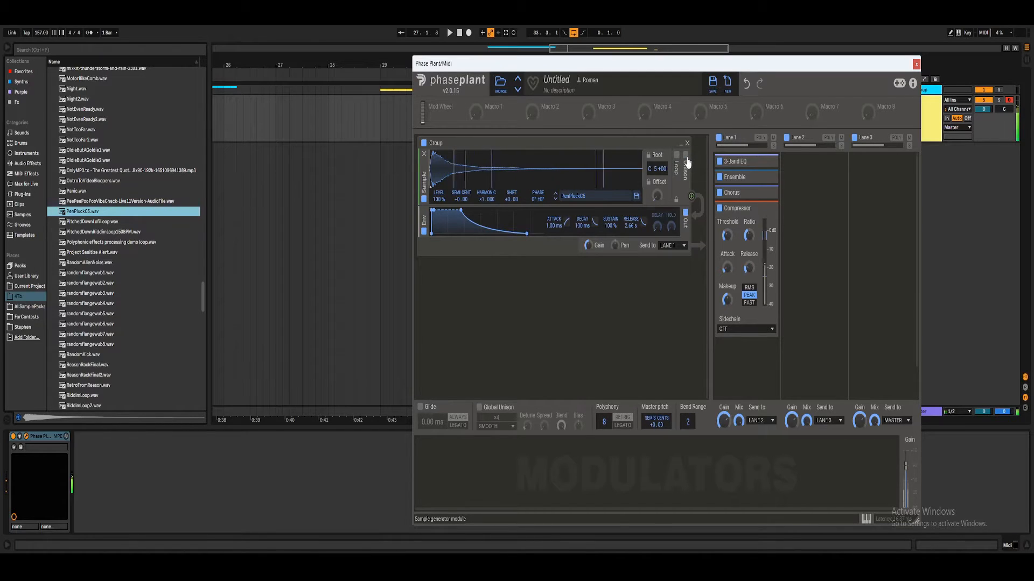
{"action": "left_click", "coordinate": [686, 157]}
{"action": "left_click", "coordinate": [686, 157]}
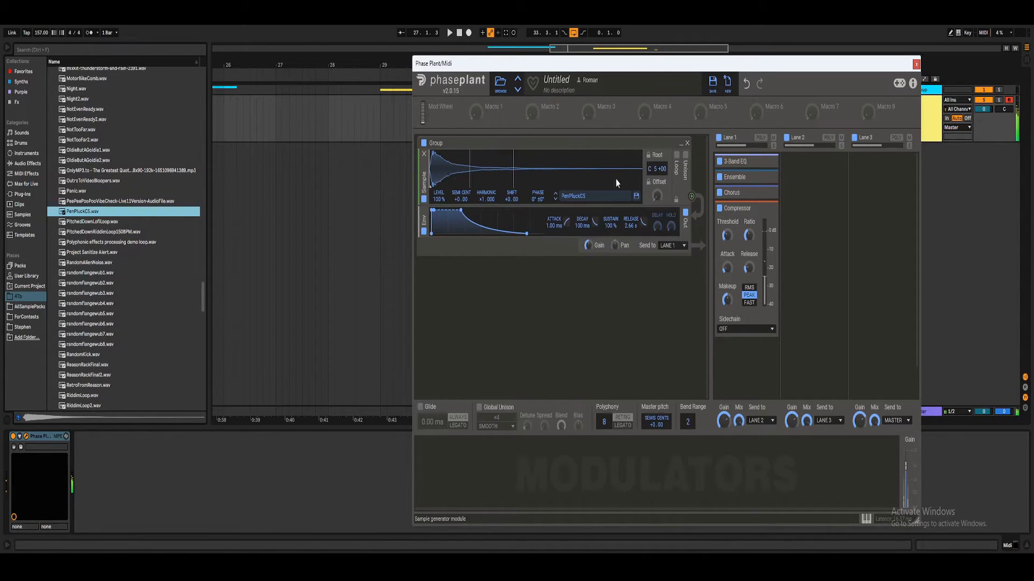
Inspect the Ensemble and Chorus settings and collapse the effects in Lane 1.
{"action": "left_click", "coordinate": [768, 178]}
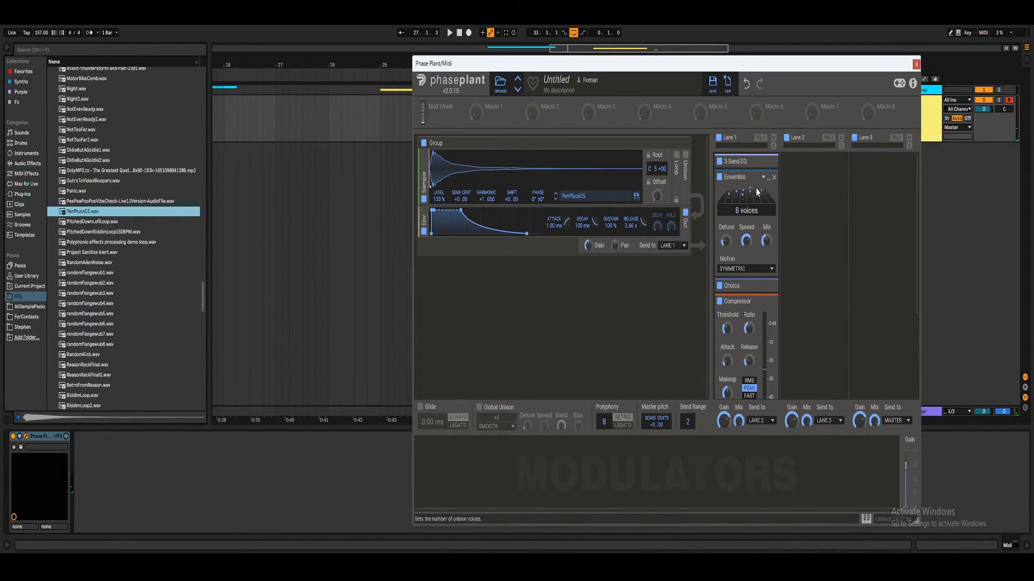
{"action": "left_click", "coordinate": [769, 178]}
{"action": "left_click", "coordinate": [768, 194]}
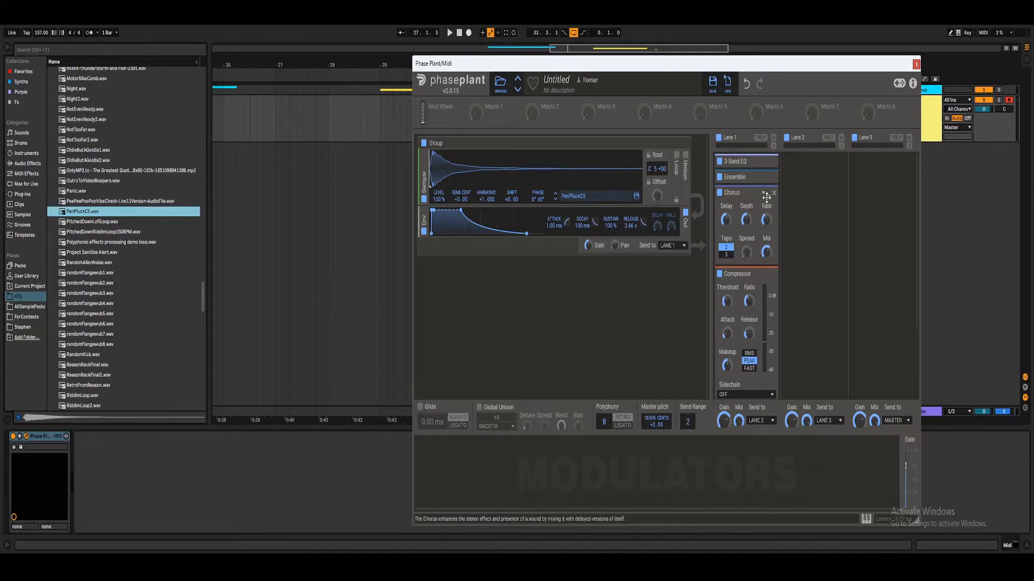
{"action": "left_click", "coordinate": [768, 193]}
{"action": "left_click", "coordinate": [768, 209]}
{"action": "left_click", "coordinate": [751, 259]}
Add a Noise generator in a new group below the sample, followed by a high-pass Filter and an Envelope output.
{"action": "left_click", "coordinate": [614, 302]}
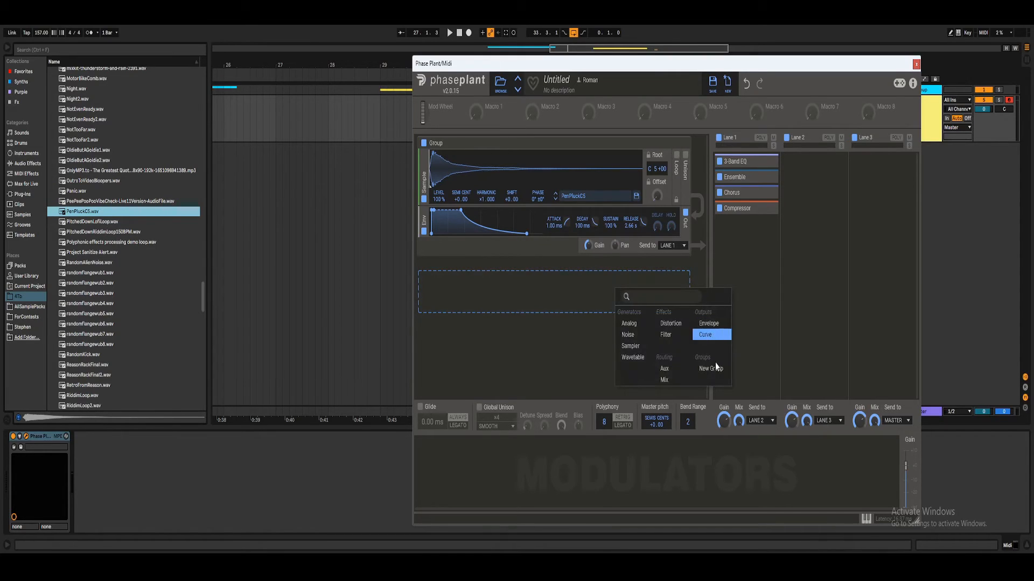
{"action": "left_click", "coordinate": [628, 334]}
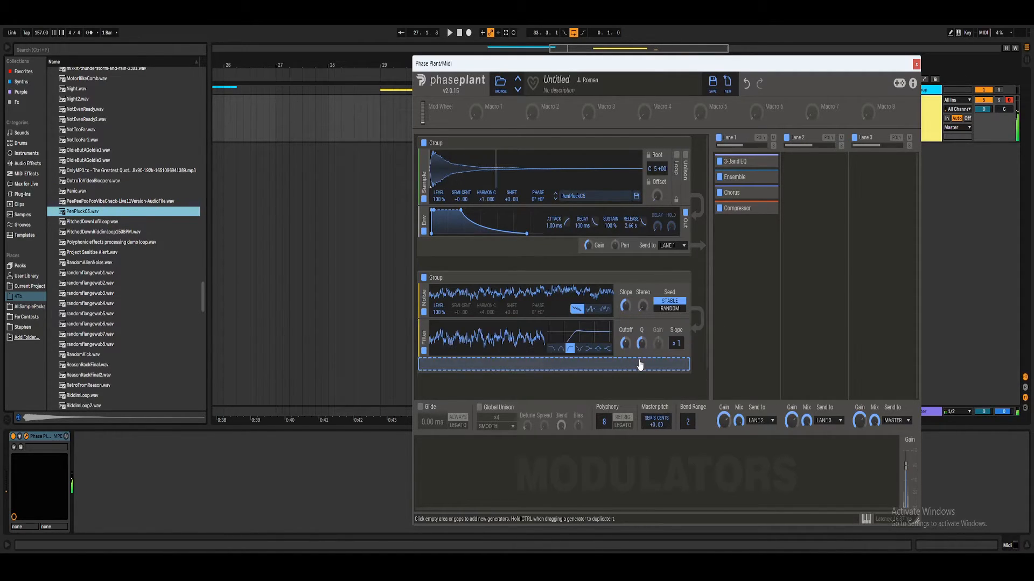
{"action": "left_click", "coordinate": [640, 363]}
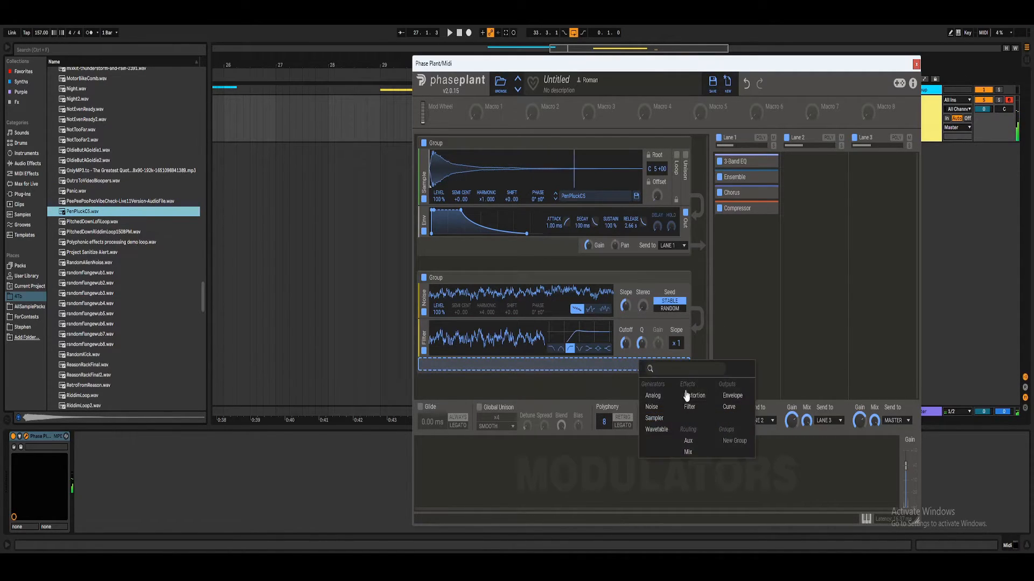
{"action": "left_click", "coordinate": [732, 395]}
Set the noise envelope to 0 ms attack, 9.85 ms decay and 0% sustain, and adjust the filter cutoff and group gain.
{"action": "left_click_drag", "start_coordinate": [455, 358], "coordinate": [447, 372]}
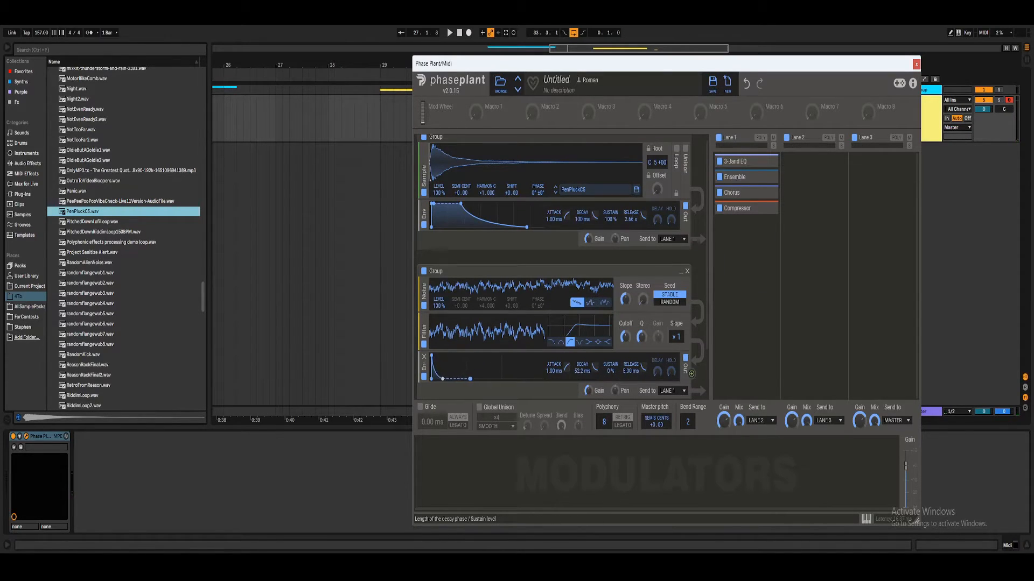
{"action": "scroll", "coordinate": [596, 366], "scroll_direction": "down", "scroll_amount": 1}
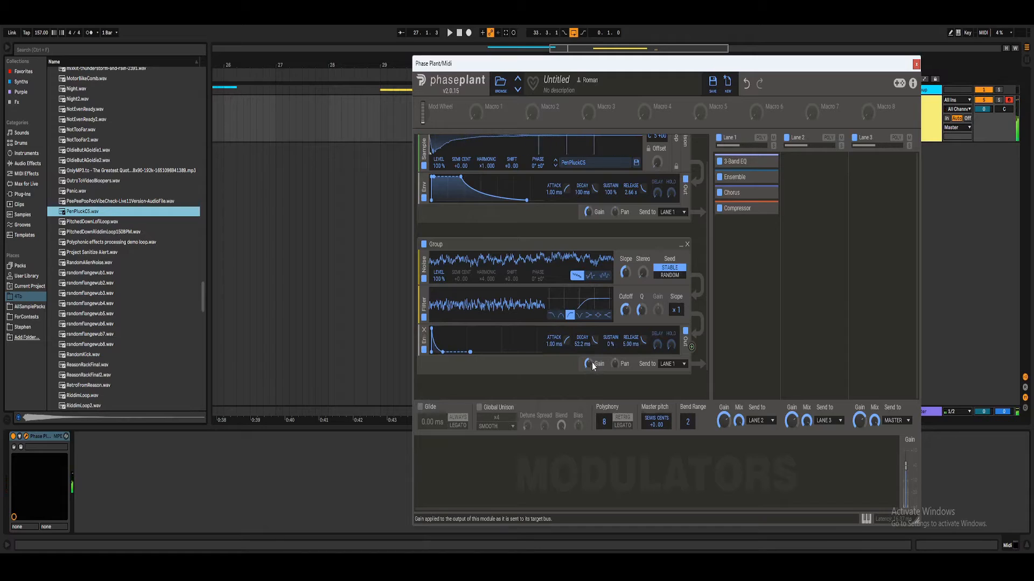
{"action": "left_click", "coordinate": [666, 269]}
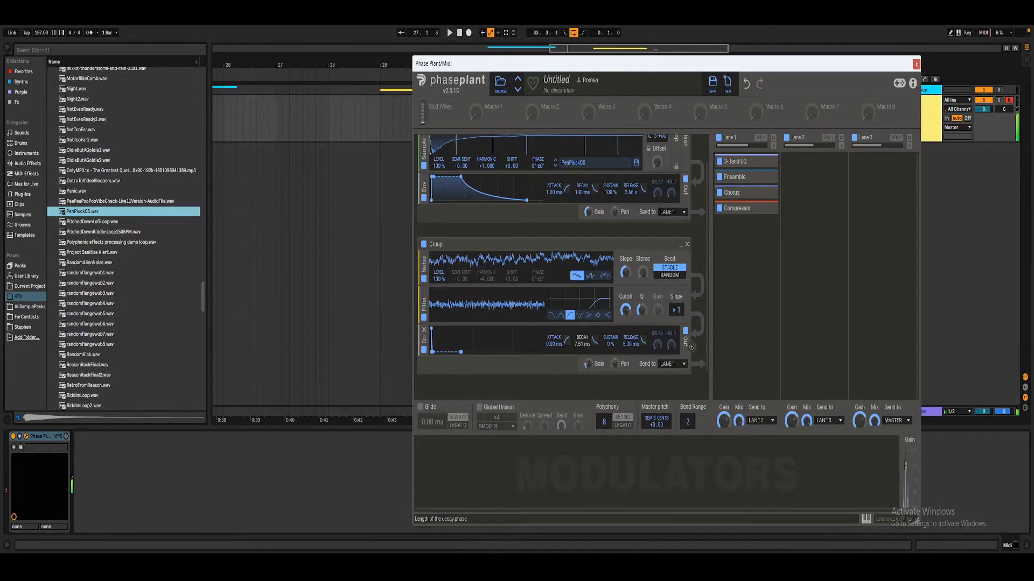
{"action": "left_click_drag", "start_coordinate": [625, 310], "coordinate": [625, 318]}
{"action": "left_click_drag", "start_coordinate": [582, 344], "coordinate": [582, 338]}
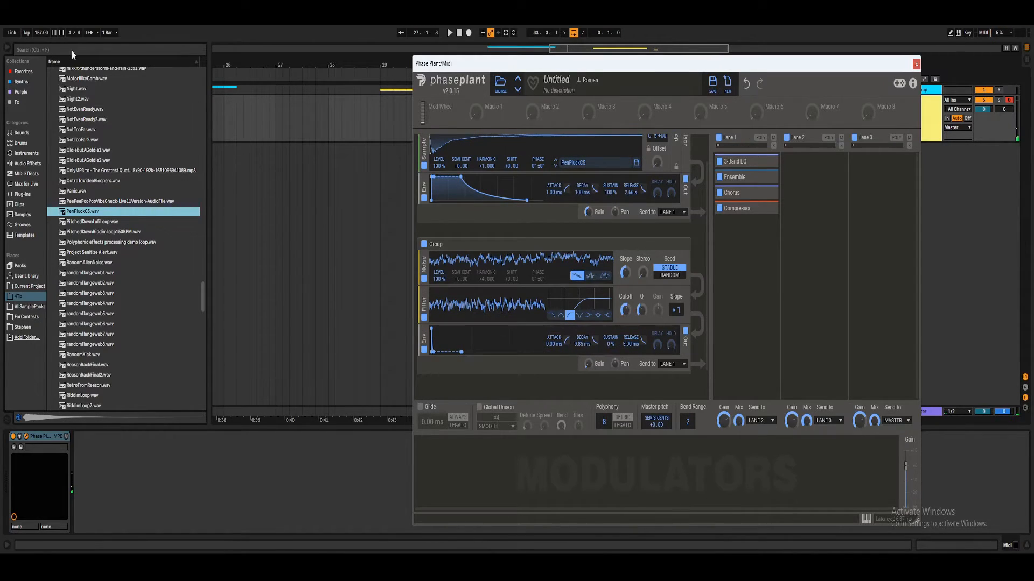
Search the browser for "midi", place number 8 for sp.mid on the Phase Plant track at bar 28, and play it with its notes open.
{"action": "left_click", "coordinate": [72, 50]}
{"action": "type", "text": "midi"}
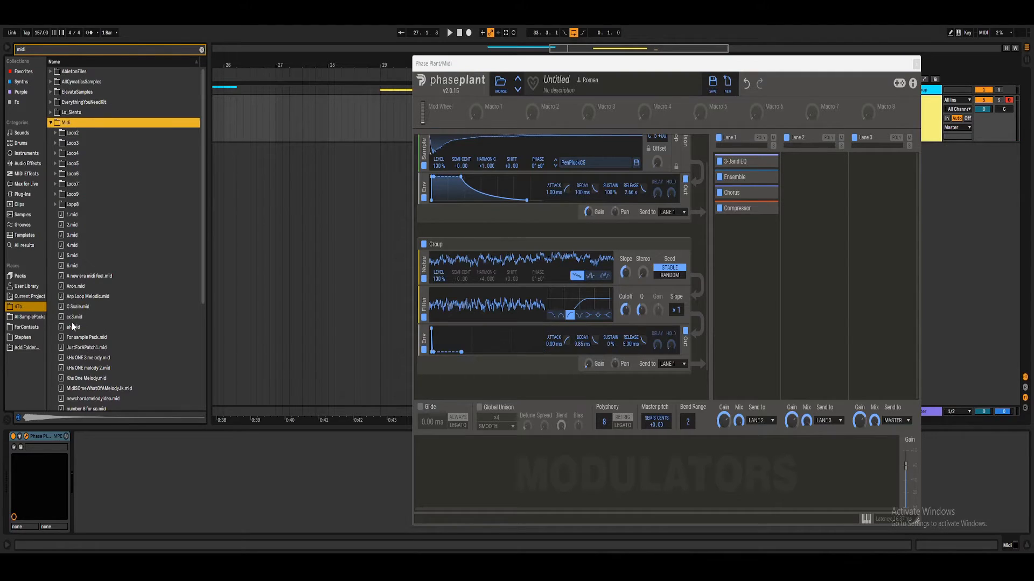
{"action": "left_click", "coordinate": [74, 319]}
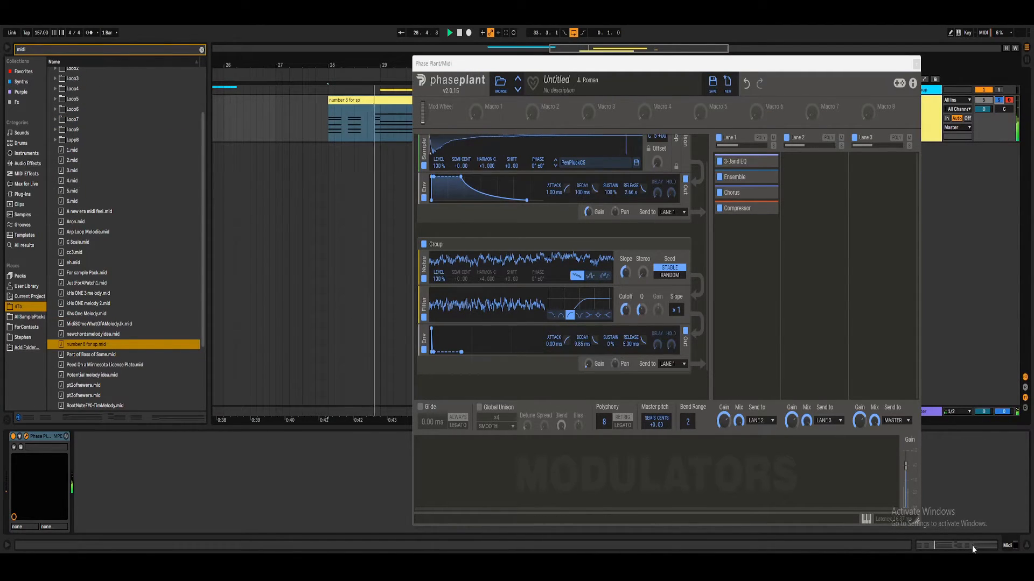
{"action": "left_click", "coordinate": [972, 546]}
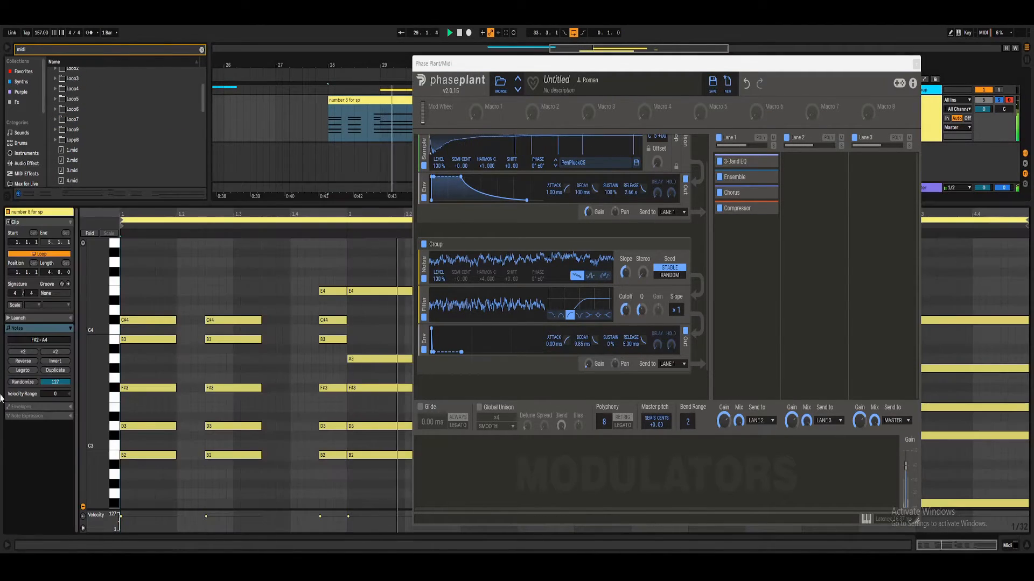
Transpose all notes of the number 8 for sp clip down one octave and play the clip.
{"action": "key", "text": "shift+Down"}
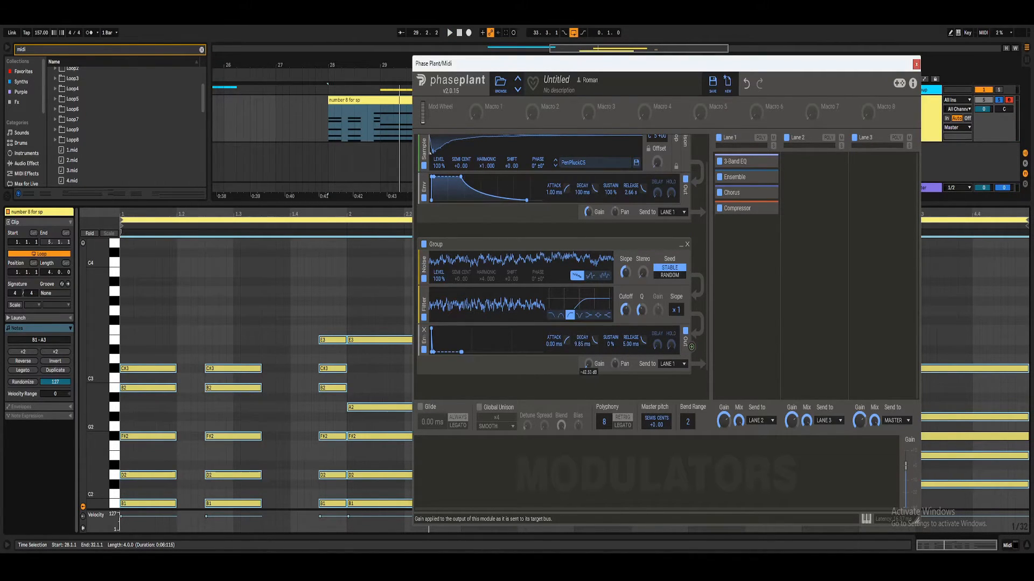
{"action": "left_click", "coordinate": [449, 31]}
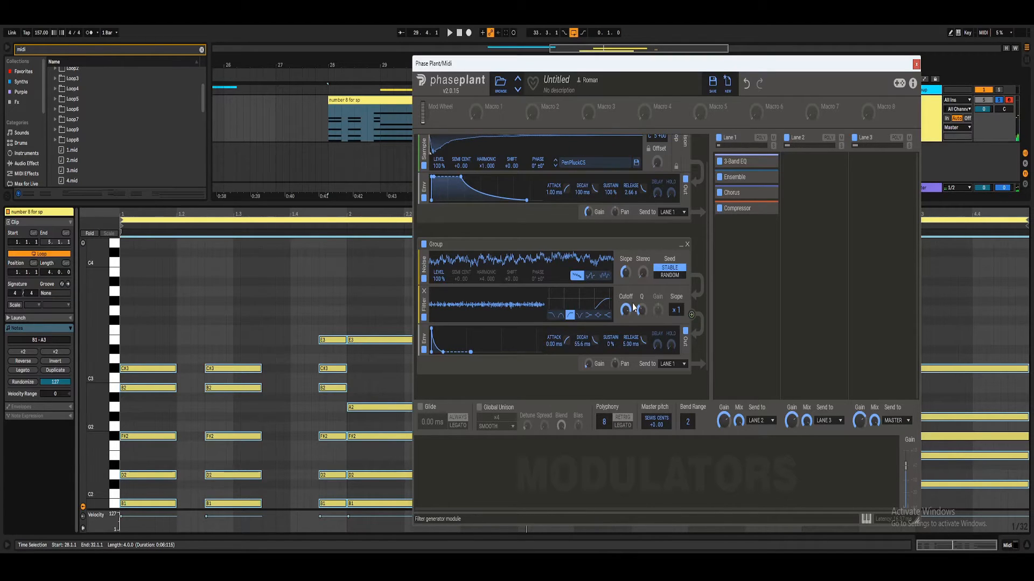
{"action": "key", "text": "space"}
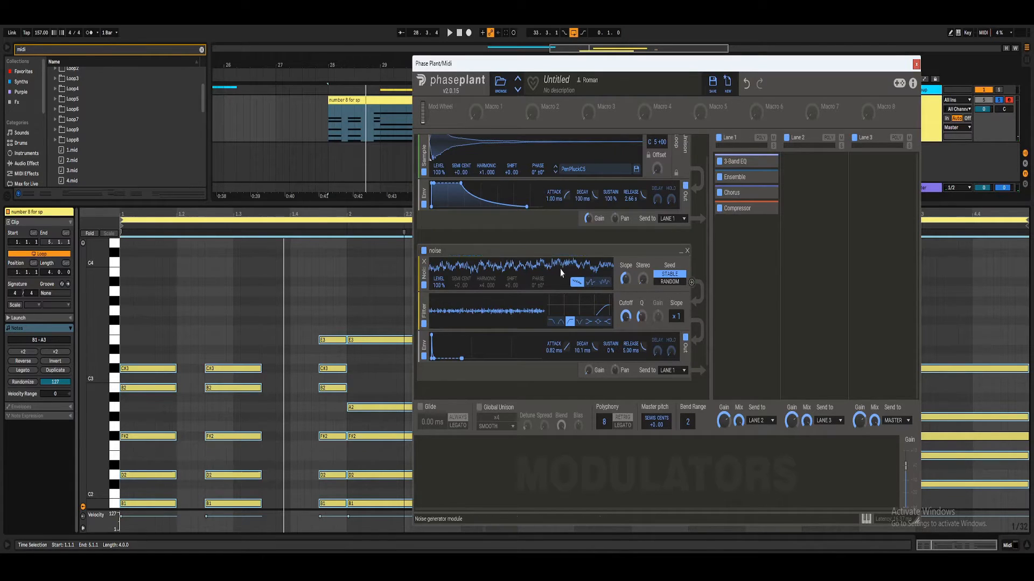
Switch the noise group off and back on to compare the pluck with and without it during playback.
{"action": "scroll", "coordinate": [587, 308], "scroll_direction": "down", "scroll_amount": 1}
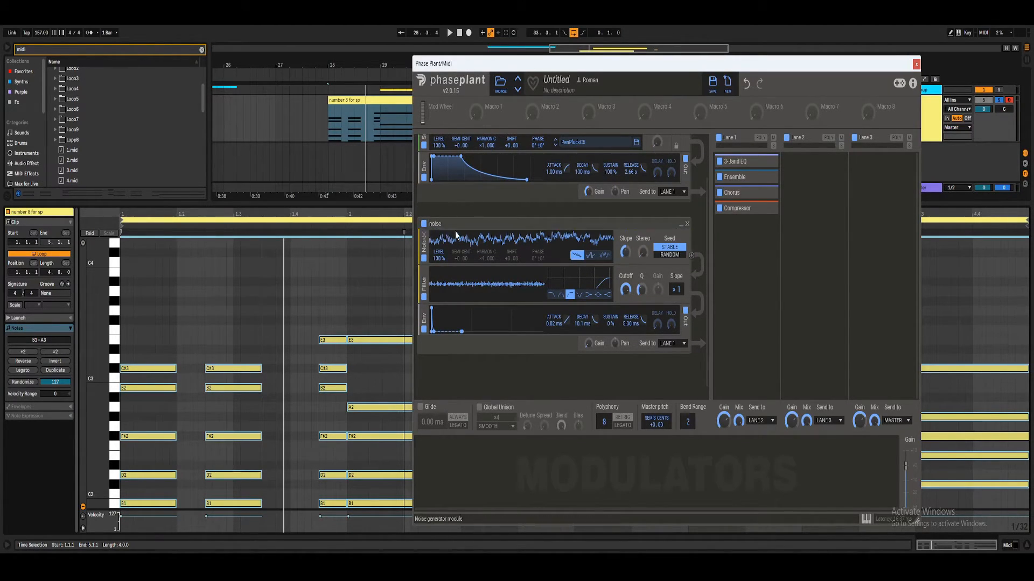
{"action": "scroll", "coordinate": [463, 249], "scroll_direction": "up", "scroll_amount": 1}
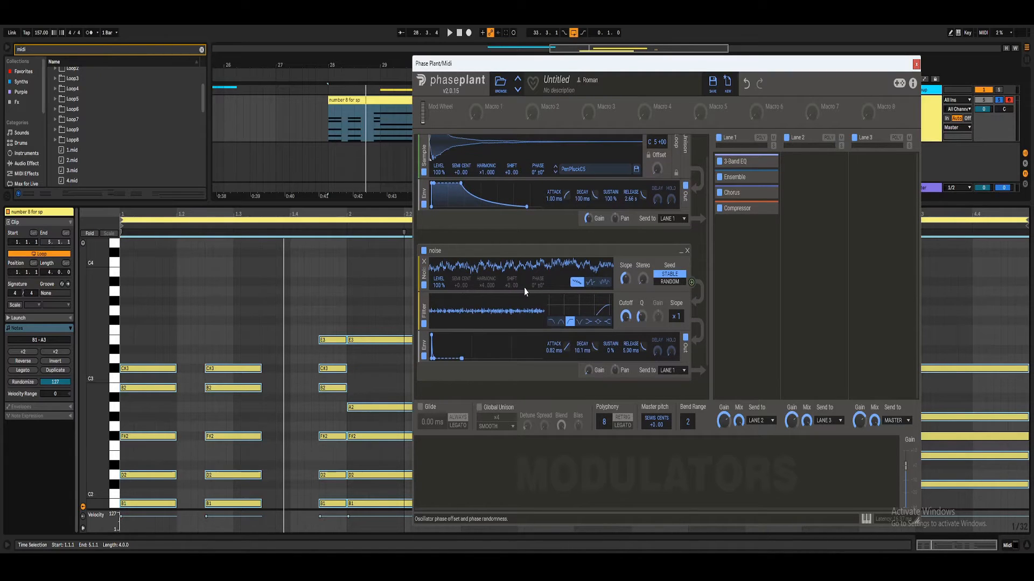
{"action": "scroll", "coordinate": [525, 288], "scroll_direction": "down", "scroll_amount": 1}
{"action": "scroll", "coordinate": [521, 279], "scroll_direction": "up", "scroll_amount": 2}
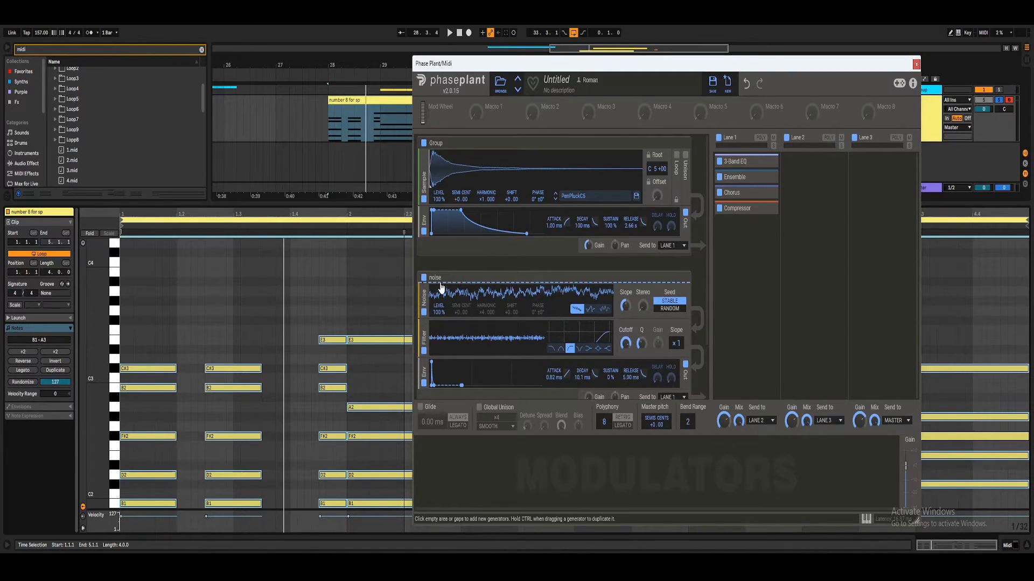
{"action": "left_click", "coordinate": [424, 279]}
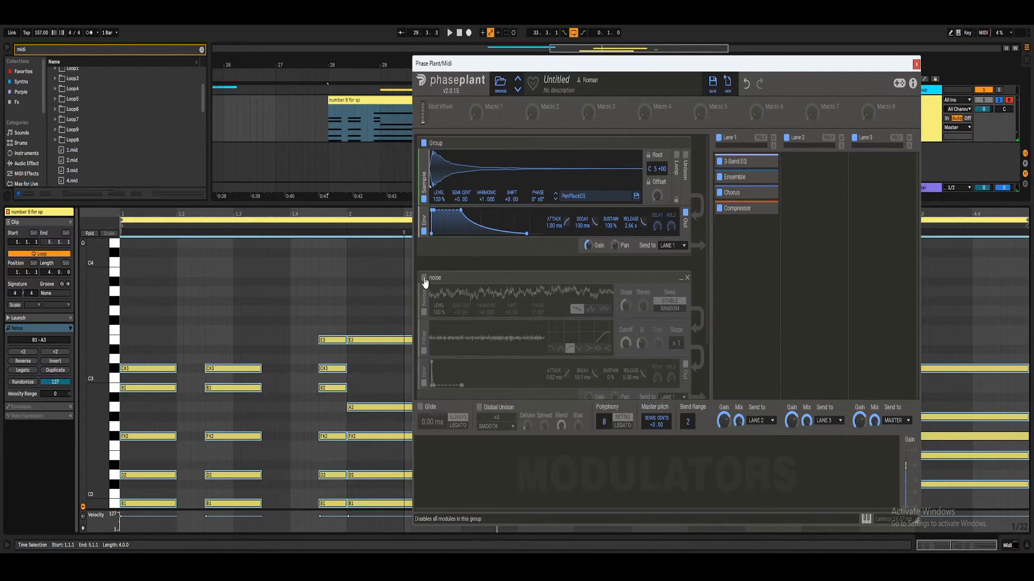
{"action": "left_click", "coordinate": [424, 279]}
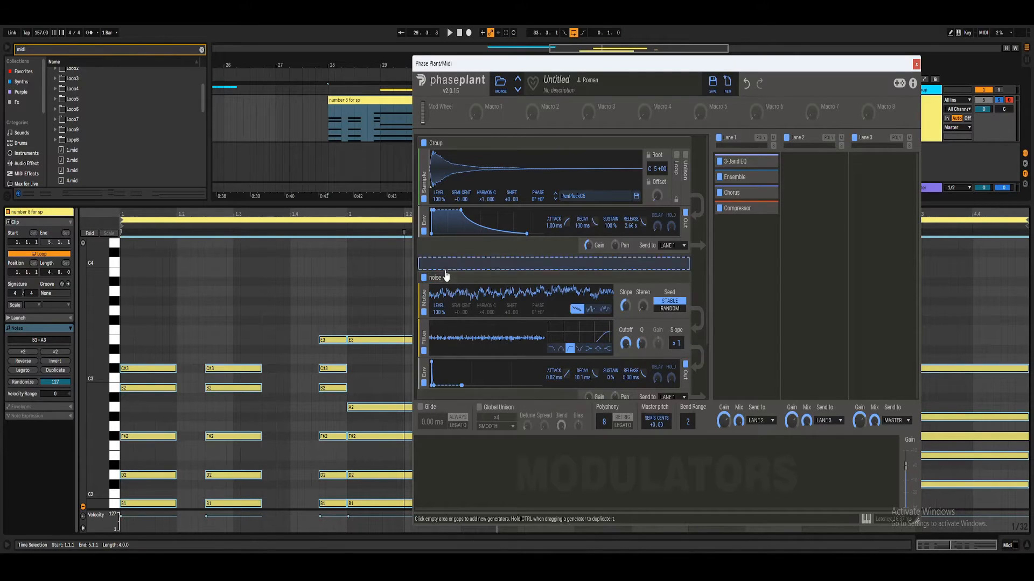
{"action": "key", "text": "space"}
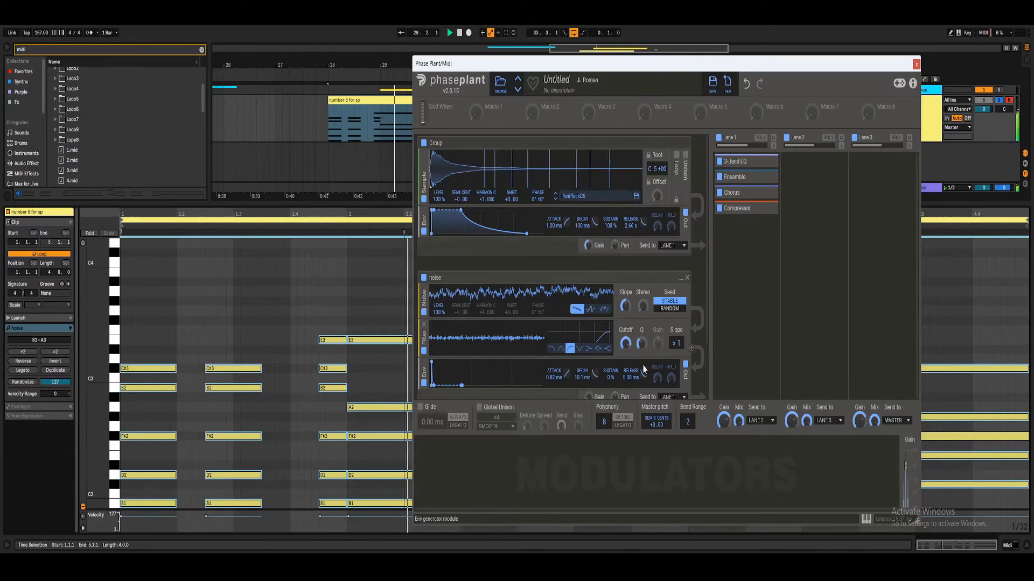
{"action": "scroll", "coordinate": [645, 366], "scroll_direction": "down", "scroll_amount": 1}
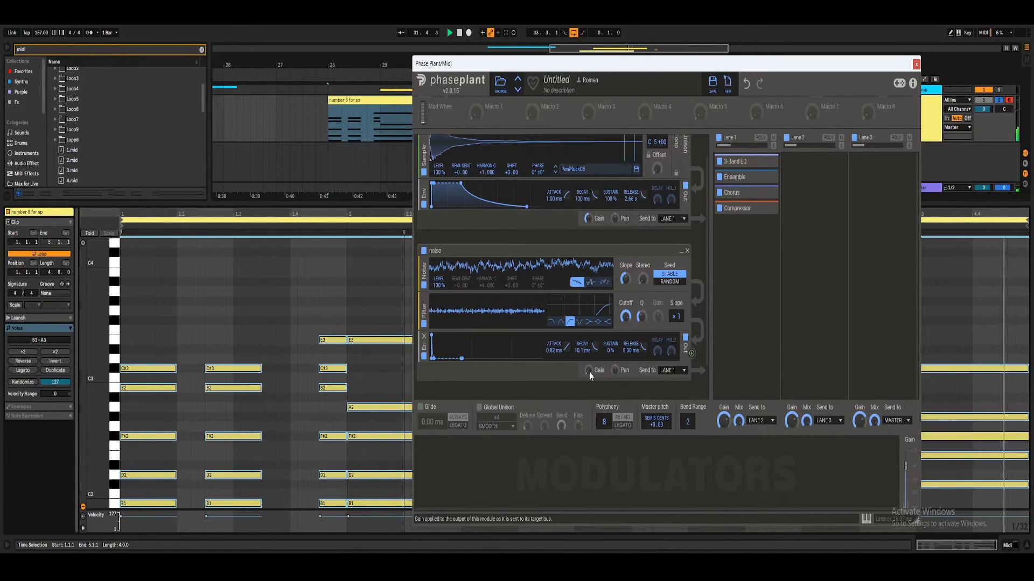
{"action": "key", "text": "space"}
Collapse both generator groups and add a Convolver to Lane 1 with the 1st Baptist Nashville impulse response.
{"action": "left_click", "coordinate": [680, 252]}
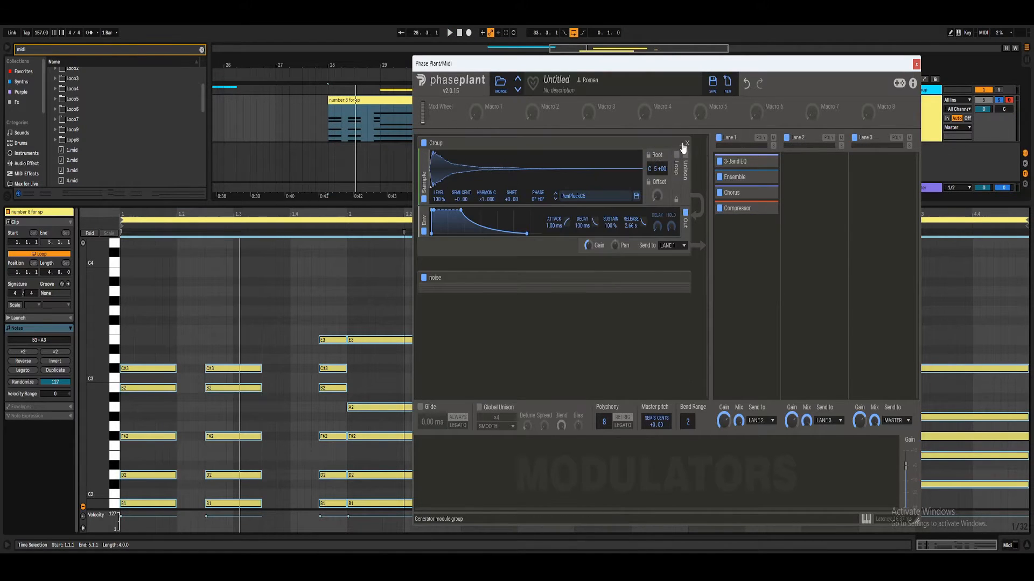
{"action": "left_click", "coordinate": [683, 147]}
{"action": "left_click", "coordinate": [738, 242]}
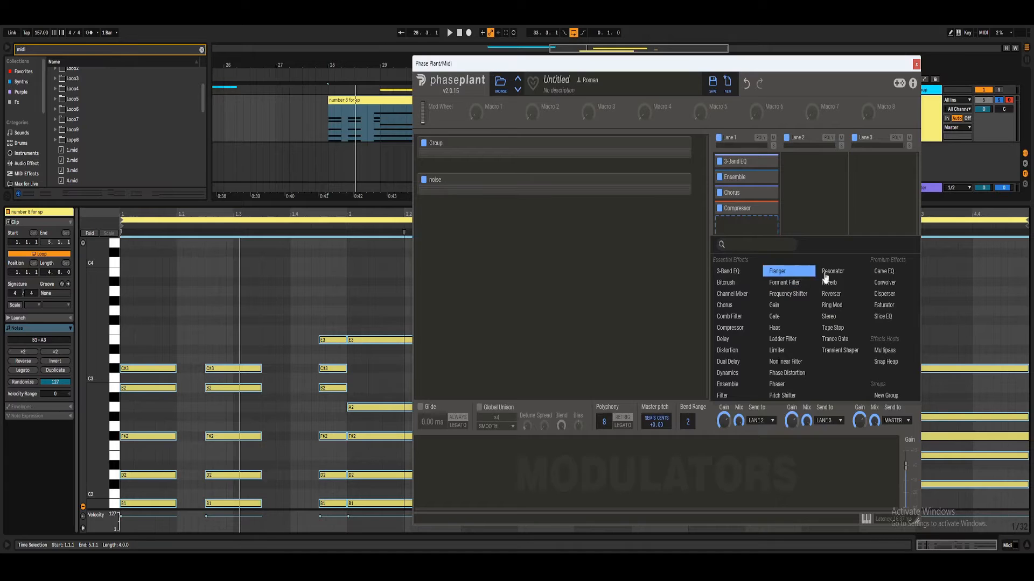
{"action": "left_click", "coordinate": [882, 283]}
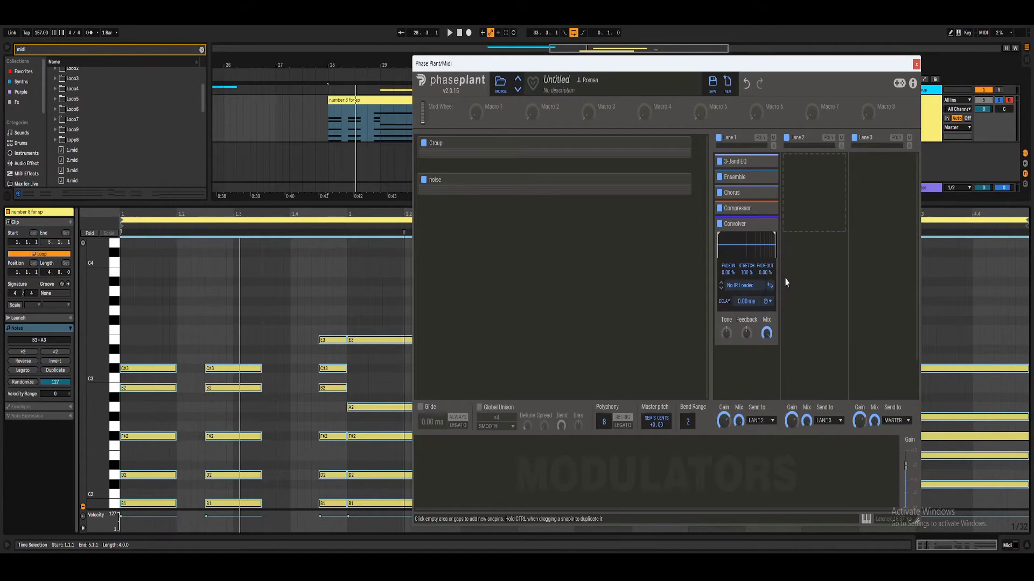
{"action": "left_click", "coordinate": [730, 288]}
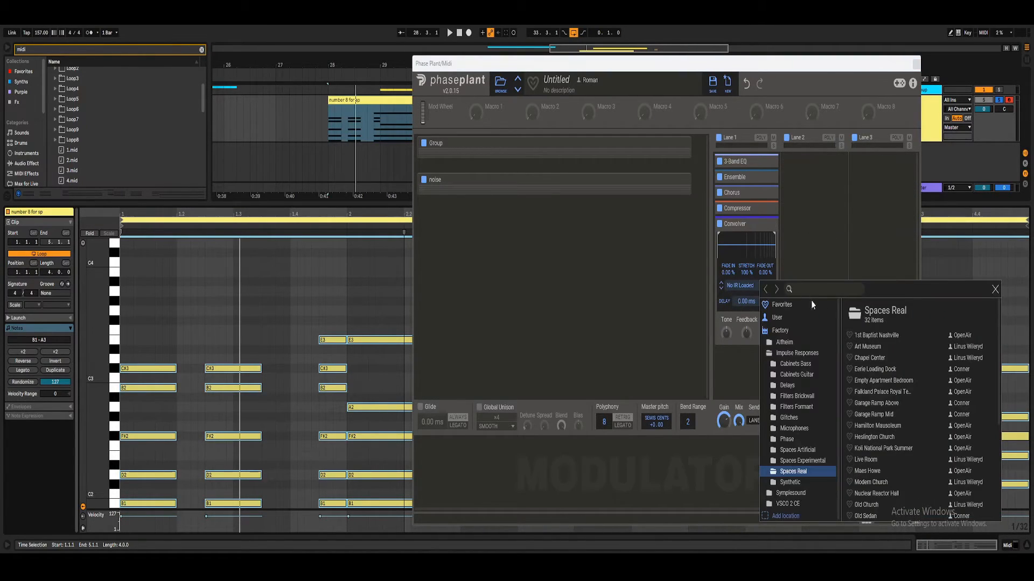
{"action": "double_click", "coordinate": [877, 337]}
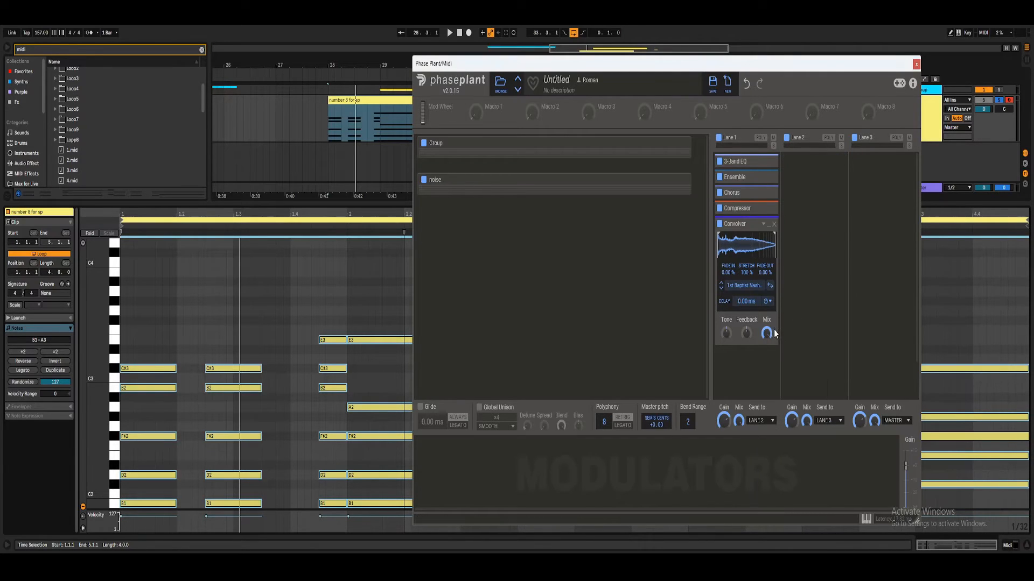
Set the Convolver mix to about 39% while the clip plays.
{"action": "left_click_drag", "start_coordinate": [766, 332], "coordinate": [766, 366]}
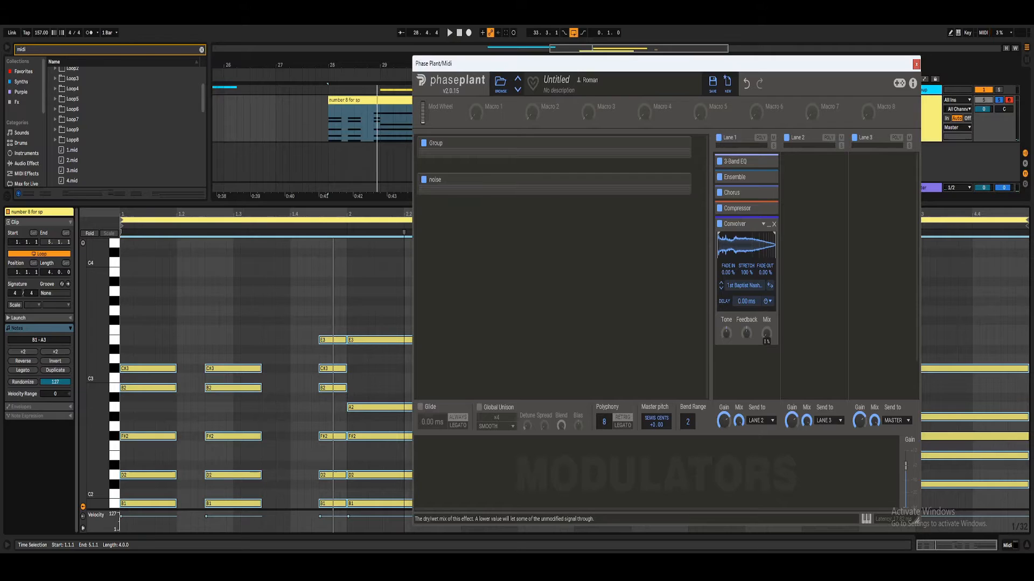
{"action": "key", "text": "space"}
{"action": "left_click_drag", "start_coordinate": [766, 333], "coordinate": [766, 312]}
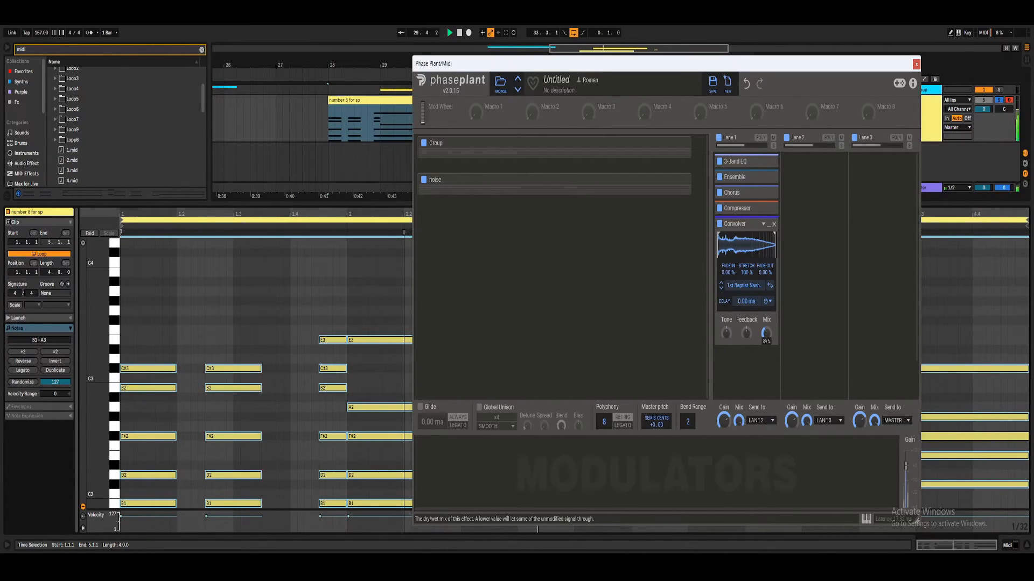
Try the clip's notes one octave lower in playback and move them back up an octave.
{"action": "left_click_drag", "start_coordinate": [98, 452], "coordinate": [104, 495]}
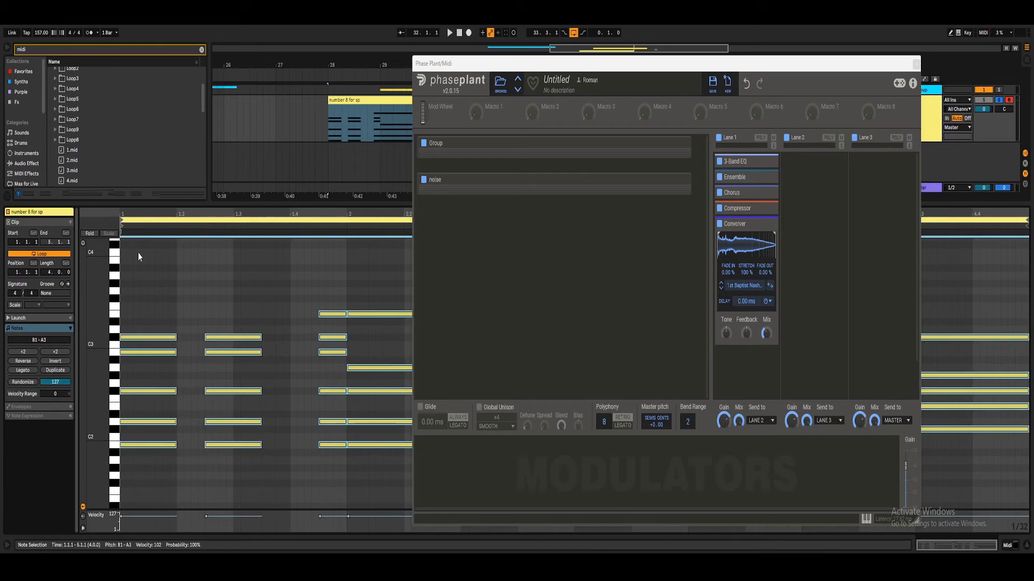
{"action": "key", "text": "shift+Down"}
{"action": "key", "text": "space"}
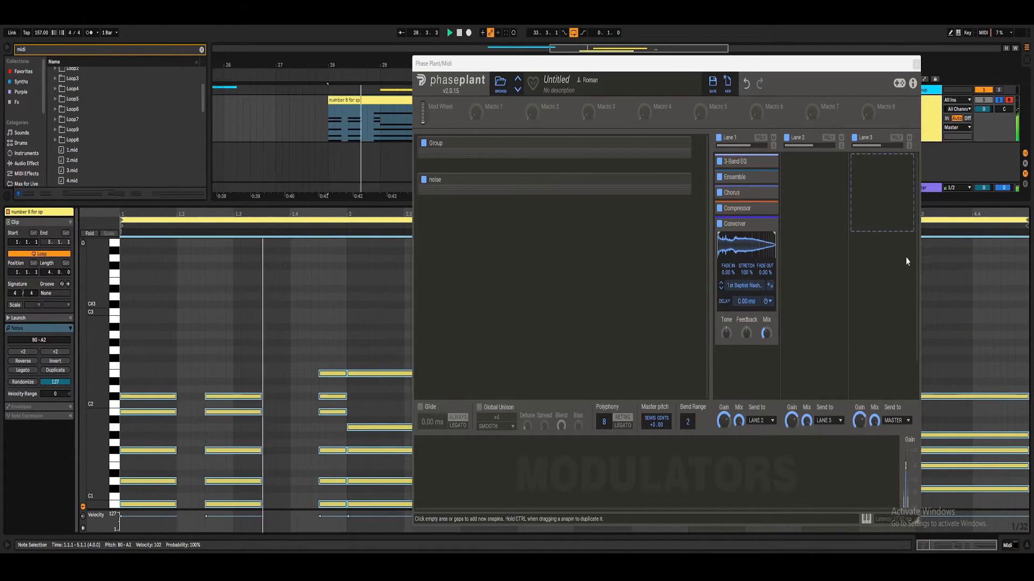
{"action": "left_click", "coordinate": [772, 362]}
{"action": "left_click", "coordinate": [58, 451]}
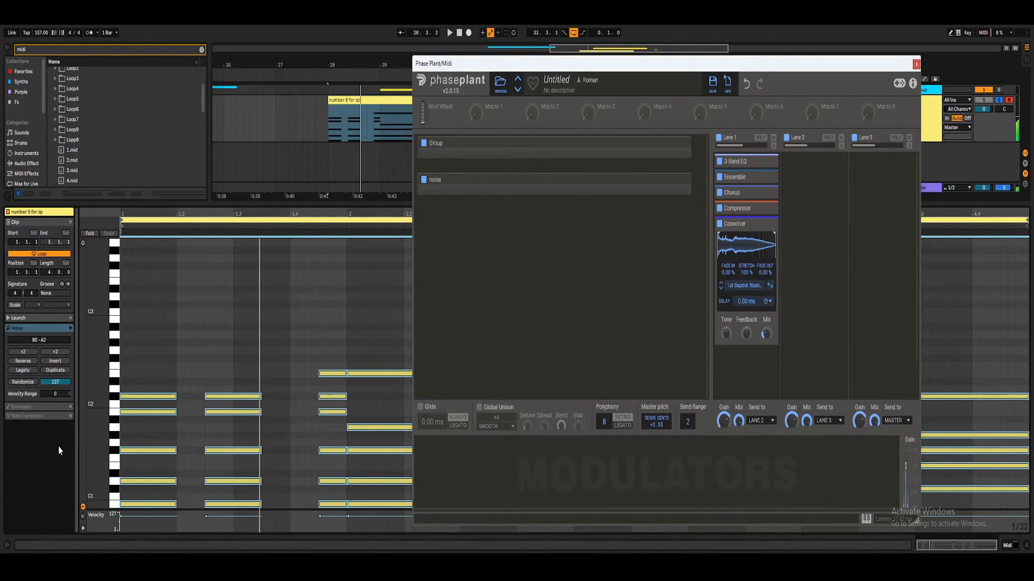
{"action": "left_click_drag", "start_coordinate": [97, 433], "coordinate": [100, 432]}
{"action": "key", "text": "ctrl+a"}
{"action": "key", "text": "shift+Up"}
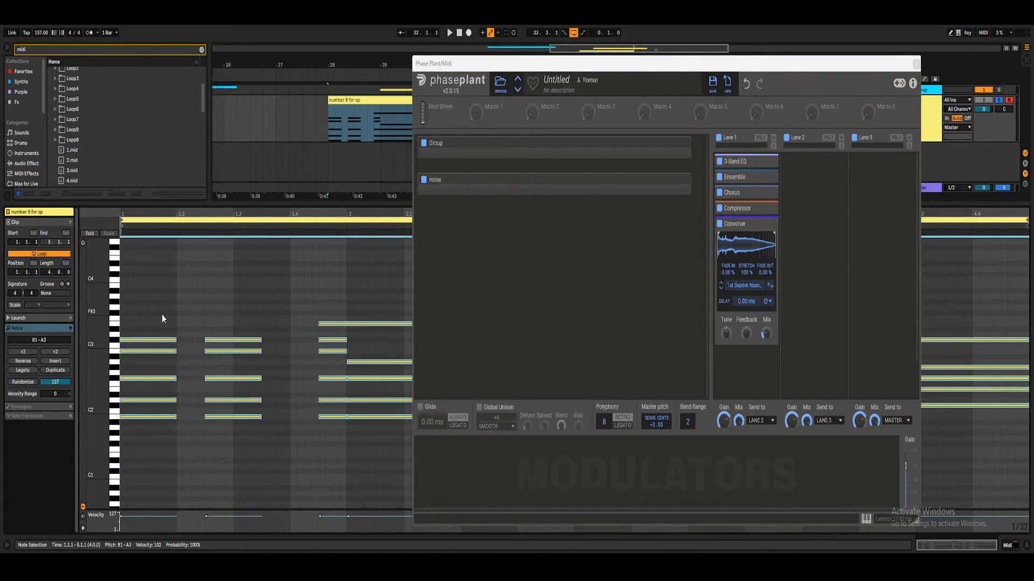
Transpose all the clip's notes up five semitones and raise the Convolver mix slightly.
{"action": "key", "text": "Up"}
{"action": "key", "text": "Up"}
{"action": "key", "text": "Up"}
{"action": "key", "text": "Up"}
{"action": "key", "text": "Up"}
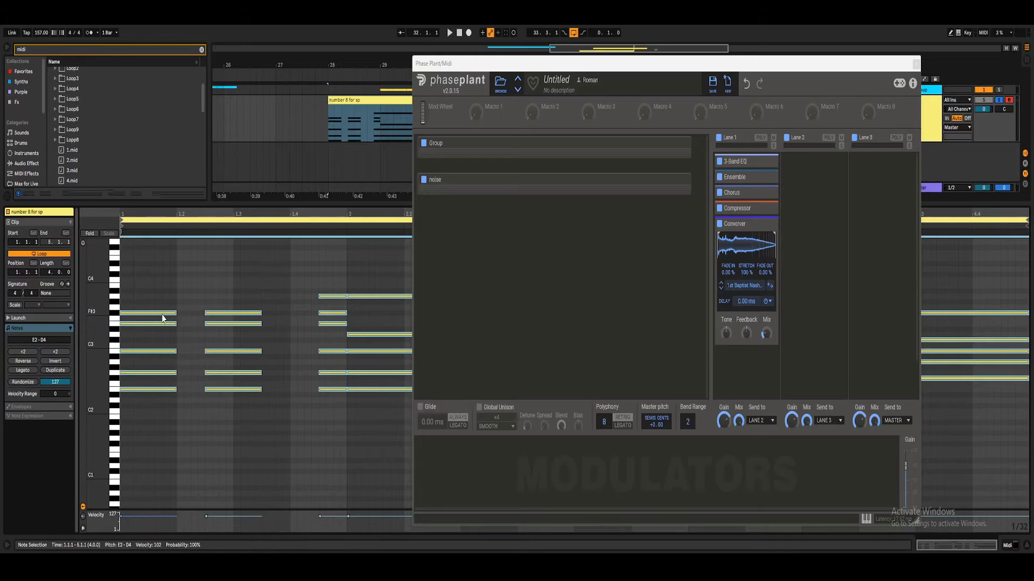
{"action": "left_click_drag", "start_coordinate": [765, 334], "coordinate": [765, 325]}
Add an LFO modulator, set it to one-shot, and route it to the Convolver mix.
{"action": "left_click", "coordinate": [450, 463]}
{"action": "left_click", "coordinate": [462, 422]}
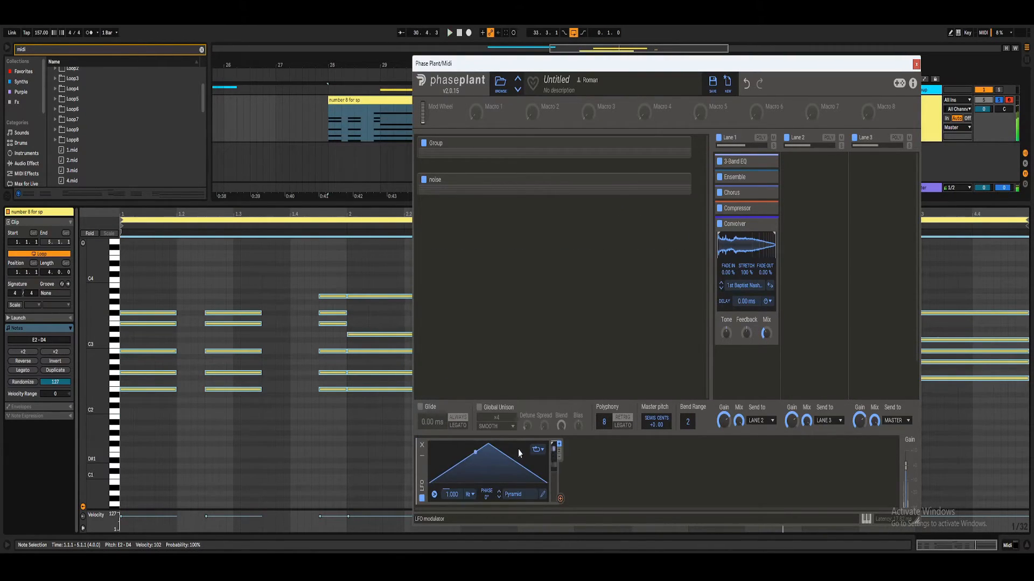
{"action": "left_click", "coordinate": [546, 450]}
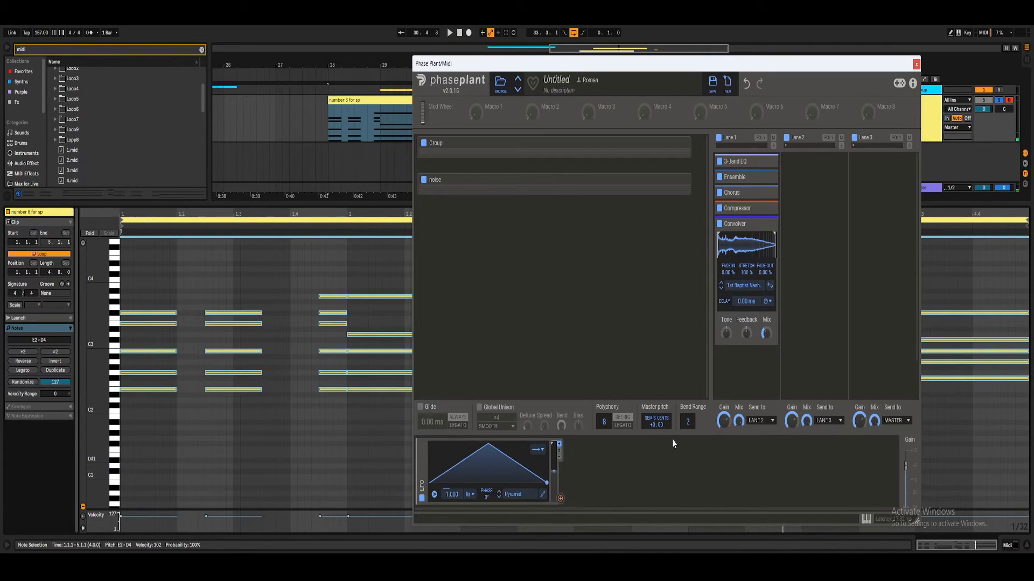
{"action": "left_click_drag", "start_coordinate": [560, 499], "coordinate": [770, 347]}
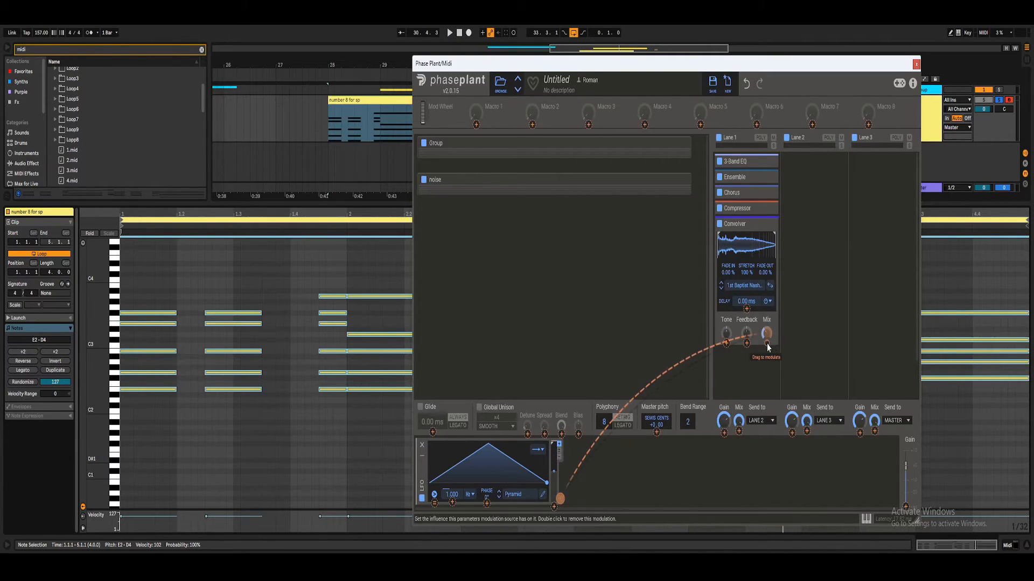
Reshape the LFO into a bowed rise from 0% to 100% at its midpoint, held at 100% to the end.
{"action": "left_click", "coordinate": [542, 495]}
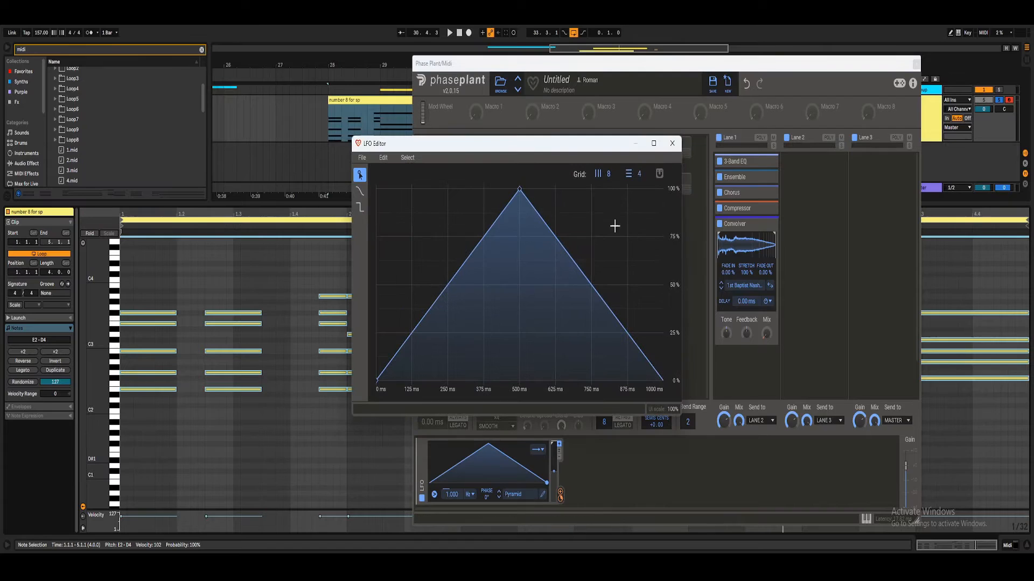
{"action": "left_click_drag", "start_coordinate": [566, 249], "coordinate": [648, 197]}
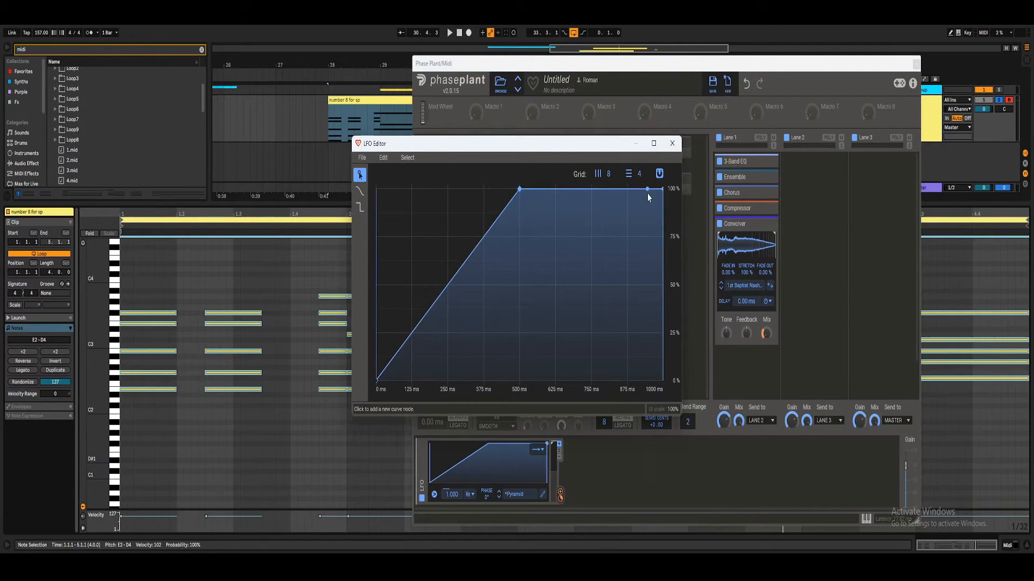
{"action": "left_click", "coordinate": [672, 144]}
{"action": "left_click", "coordinate": [542, 494]}
{"action": "left_click_drag", "start_coordinate": [443, 295], "coordinate": [451, 323]}
{"action": "key", "text": "space"}
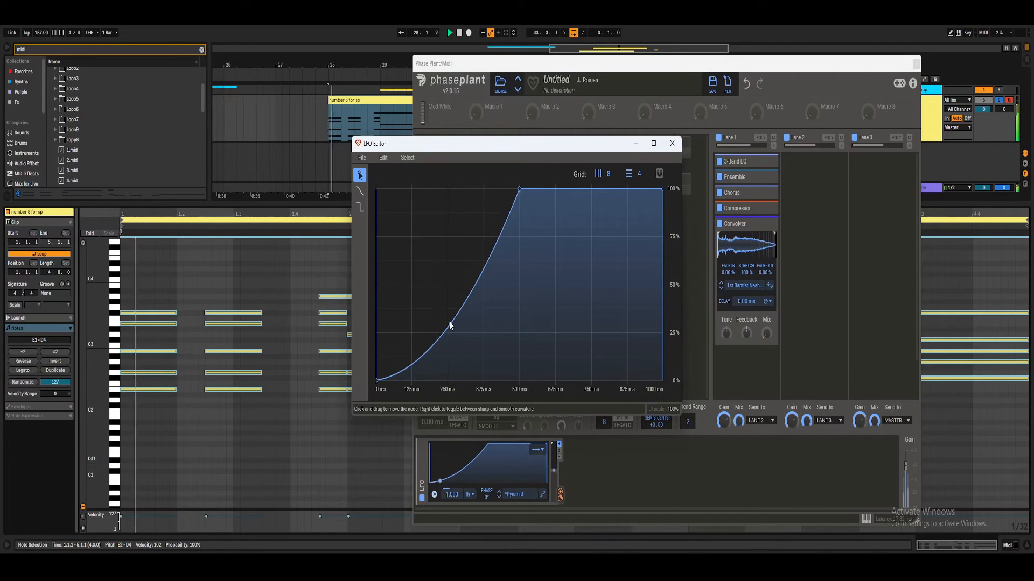
Set the LFO rate to 2.969 Hz, and raise the curve's start to about 30% and its middle node to about 50%.
{"action": "left_click_drag", "start_coordinate": [452, 494], "coordinate": [451, 479]}
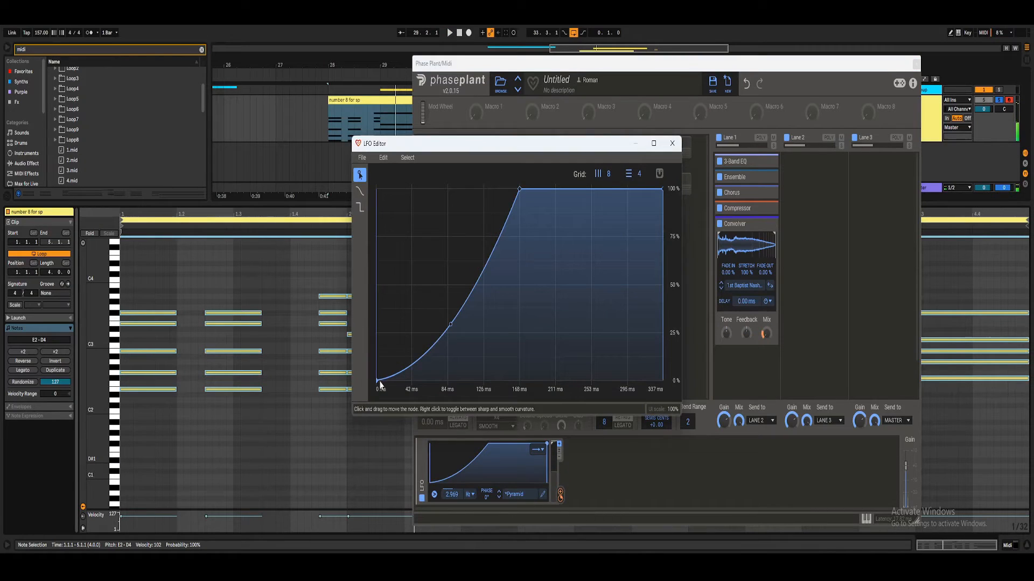
{"action": "left_click_drag", "start_coordinate": [378, 382], "coordinate": [387, 324]}
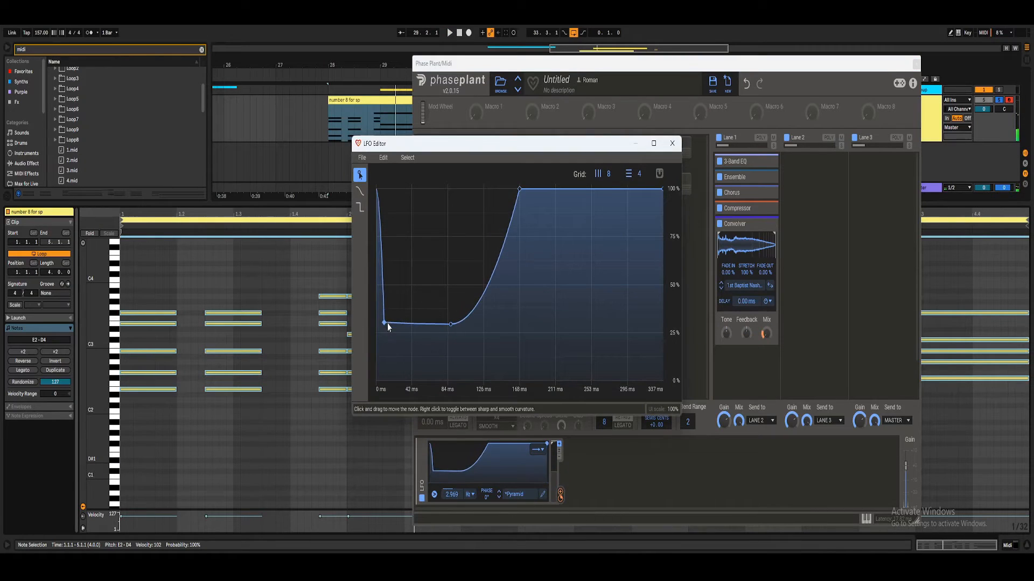
{"action": "left_click_drag", "start_coordinate": [452, 321], "coordinate": [448, 285]}
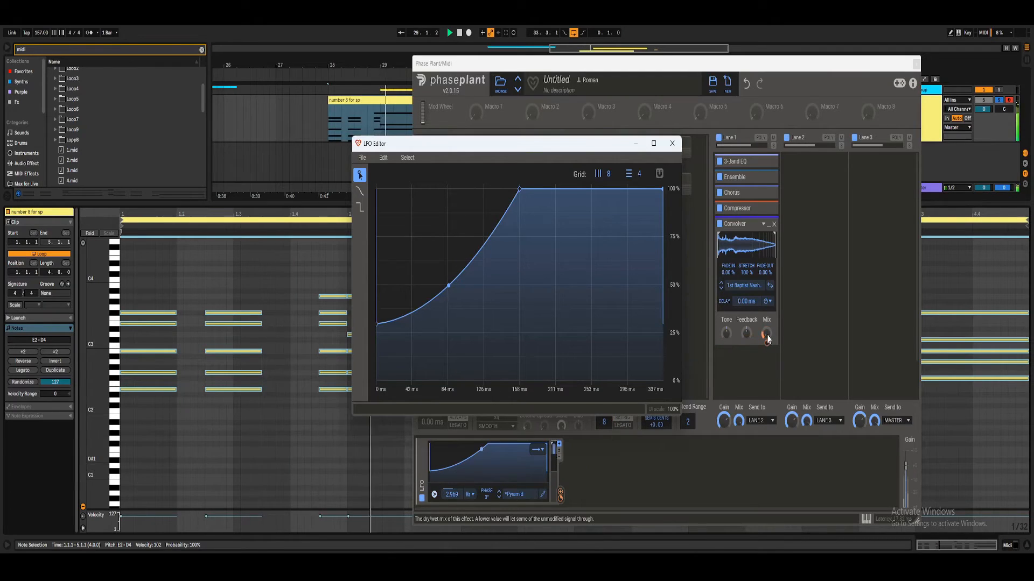
Change the Convolver's impulse response to Empty Apartment Bedroom and set the LFO's influence on its mix to about 29%.
{"action": "left_click", "coordinate": [722, 291]}
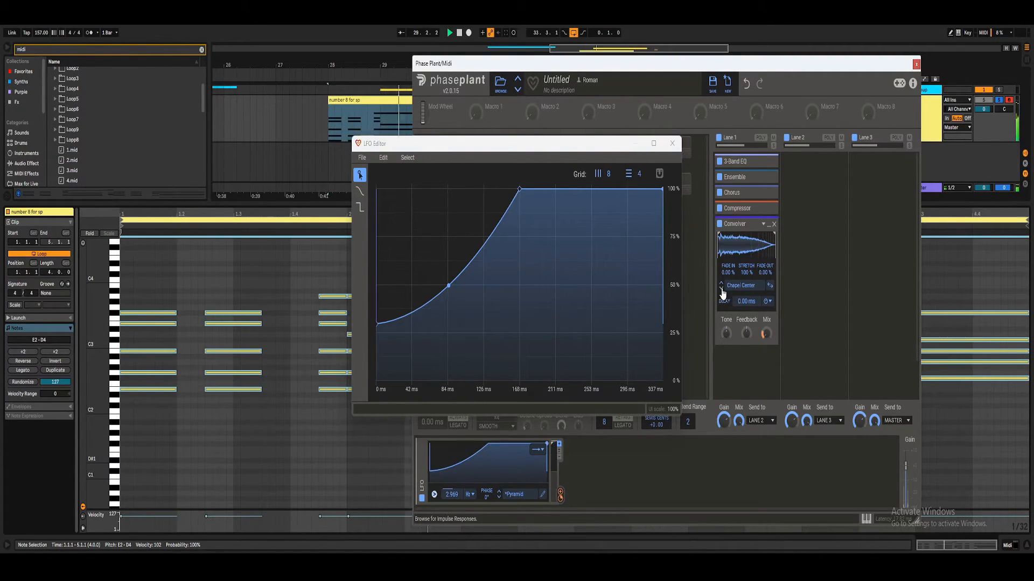
{"action": "left_click", "coordinate": [722, 291]}
{"action": "left_click_drag", "start_coordinate": [767, 343], "coordinate": [767, 342]}
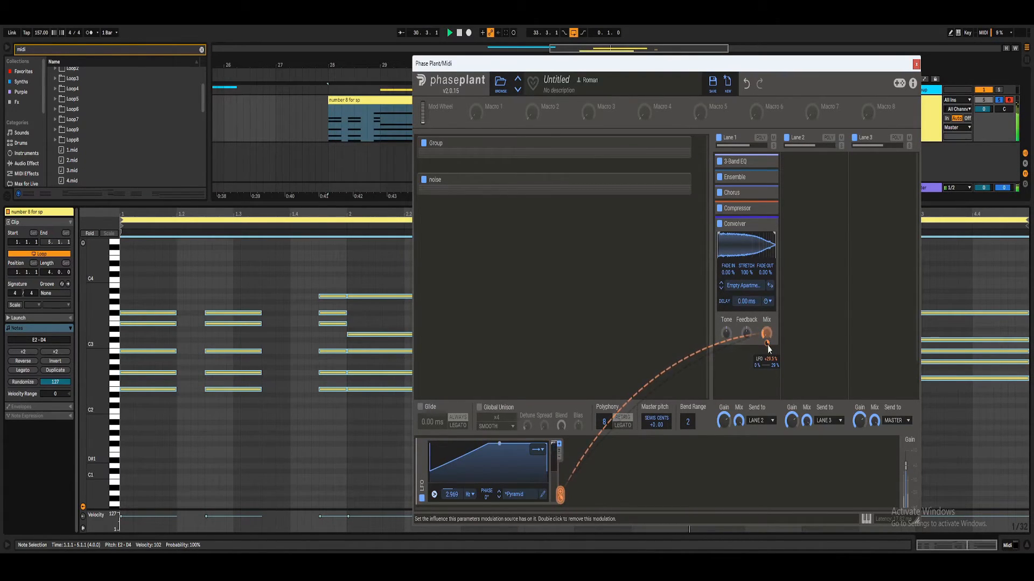
Collapse the Convolver and add a Slice EQ after it in Lane 1.
{"action": "left_click", "coordinate": [768, 225]}
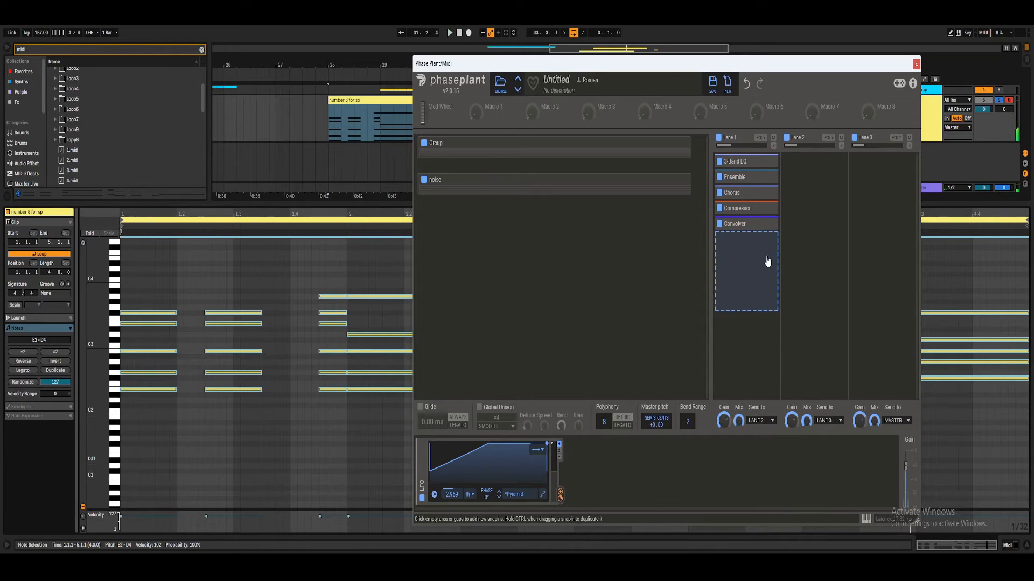
{"action": "left_click", "coordinate": [767, 250]}
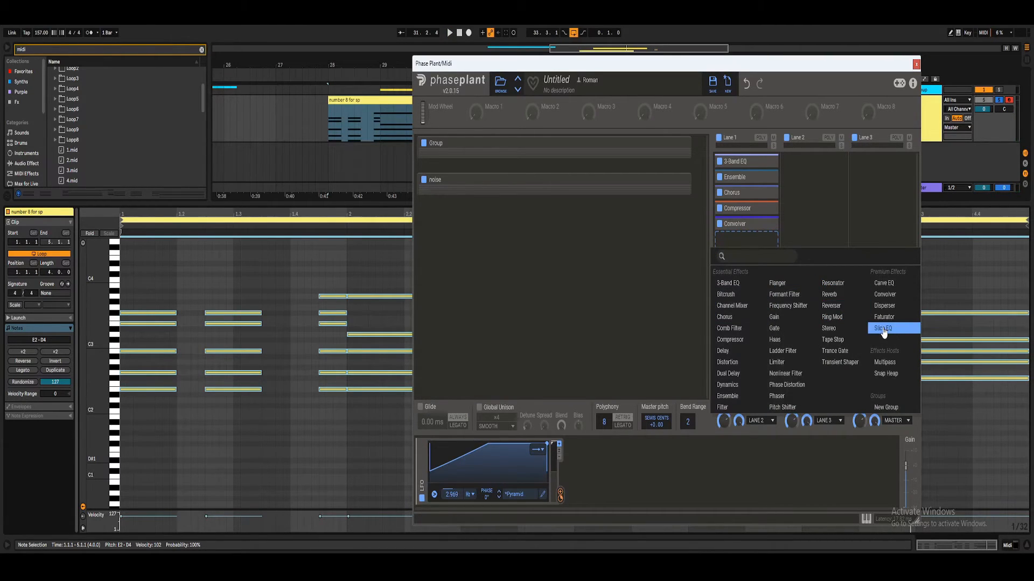
{"action": "left_click", "coordinate": [883, 330]}
In Slice EQ, add a low cut at about 266 Hz and a gentle peak boost in the upper range.
{"action": "left_click", "coordinate": [771, 257]}
{"action": "left_click", "coordinate": [388, 136]}
{"action": "left_click_drag", "start_coordinate": [404, 295], "coordinate": [423, 312]}
{"action": "left_click", "coordinate": [413, 135]}
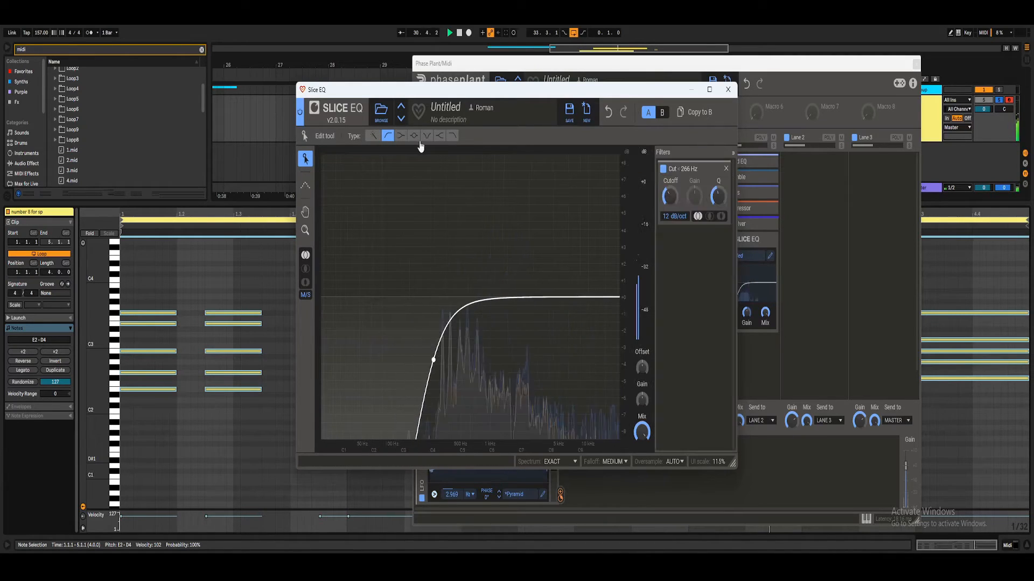
{"action": "left_click_drag", "start_coordinate": [543, 296], "coordinate": [529, 265]}
{"action": "key", "text": "space"}
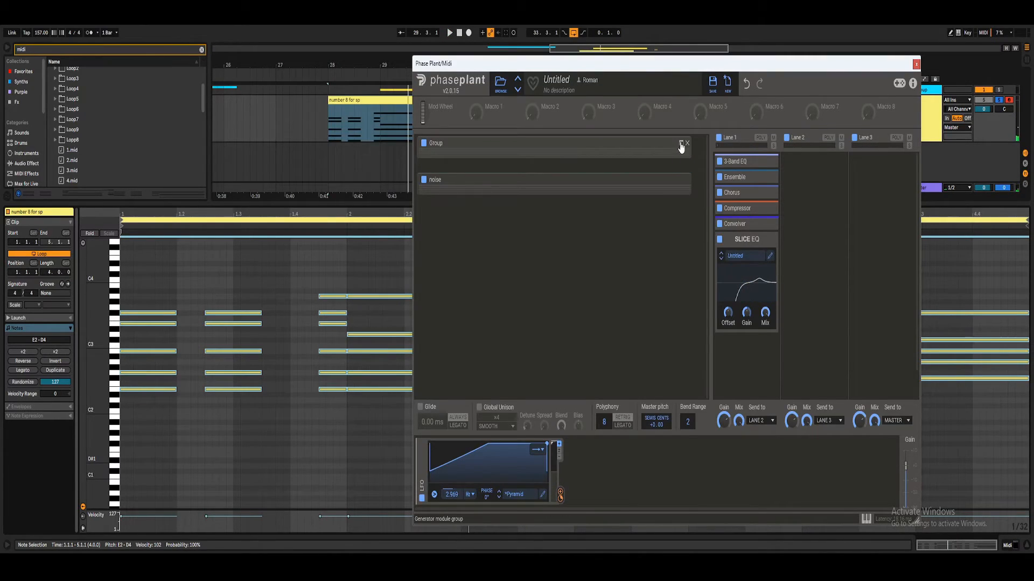
Expand the pen sample's group and slow its envelope attack to about 62 ms while auditioning the melody.
{"action": "left_click", "coordinate": [681, 144]}
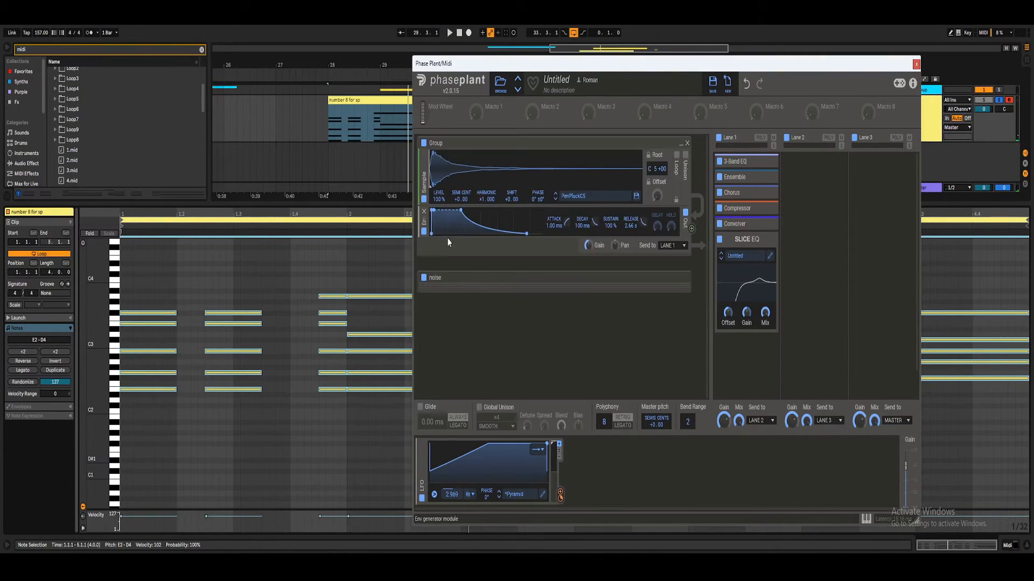
{"action": "left_click_drag", "start_coordinate": [555, 229], "coordinate": [555, 224]}
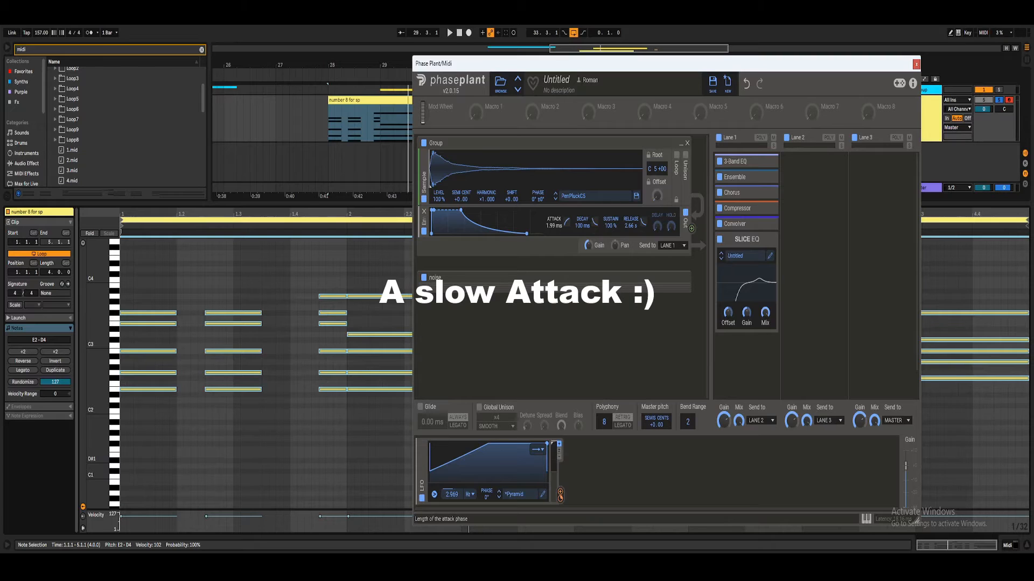
{"action": "key", "text": "space"}
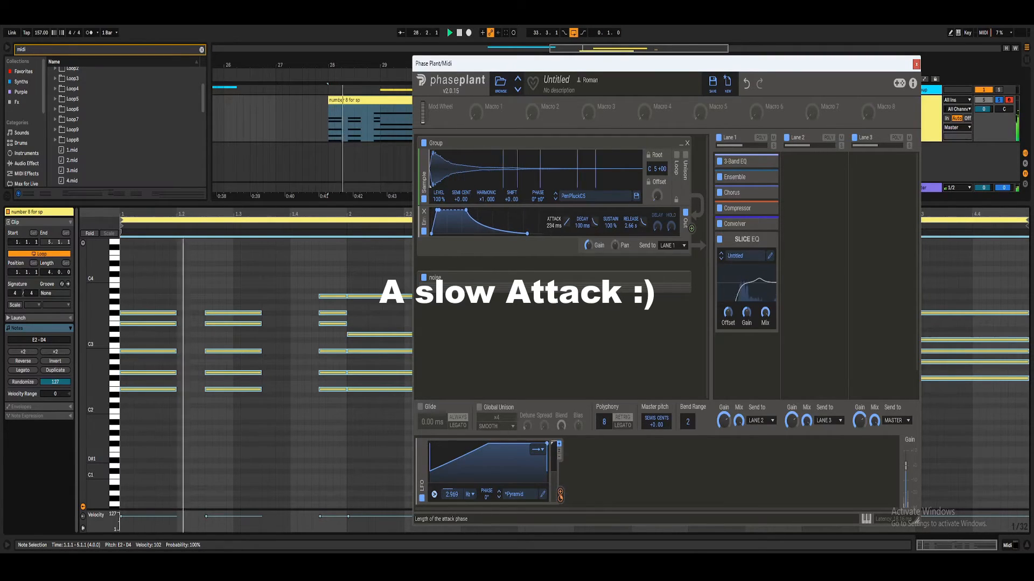
{"action": "left_click_drag", "start_coordinate": [552, 233], "coordinate": [552, 228]}
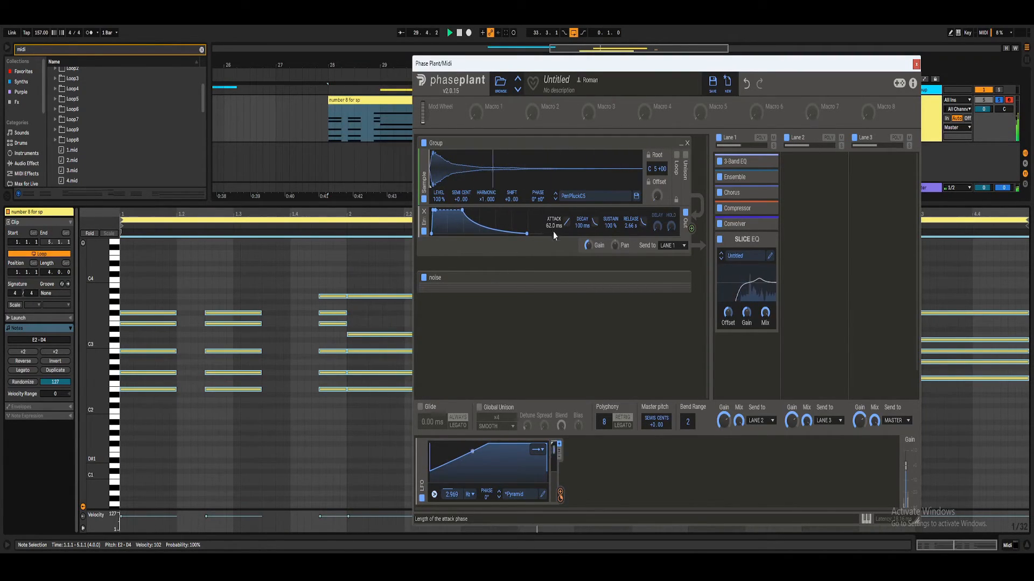
Set the noise envelope's attack to 0 ms and decay to about 19.8 ms, and the sample envelope's attack to about 50.4 ms.
{"action": "left_click", "coordinate": [680, 278]}
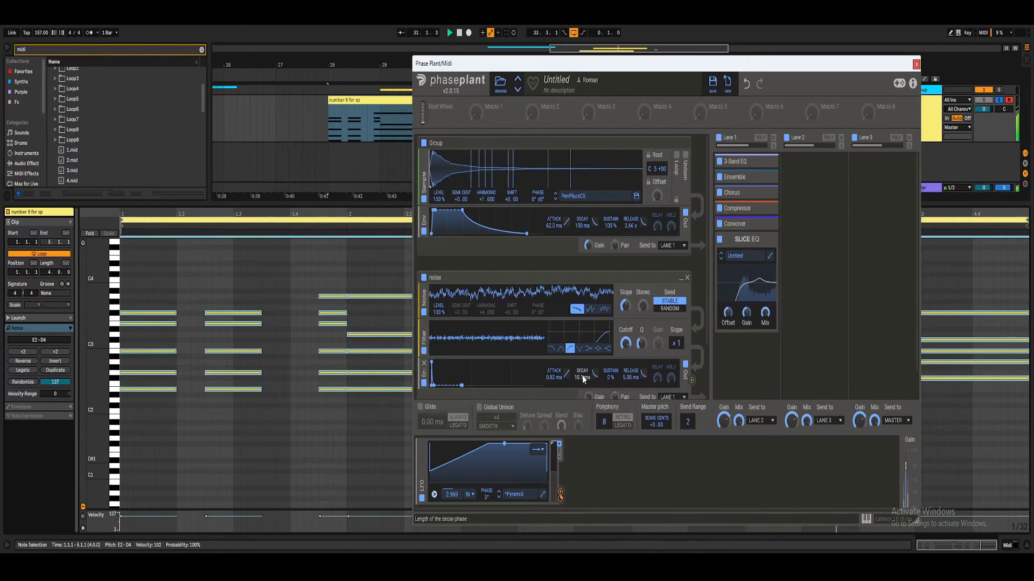
{"action": "scroll", "coordinate": [571, 370], "scroll_direction": "down", "scroll_amount": 1}
{"action": "mouse_move", "coordinate": [553, 350]}
{"action": "left_mouse_down"}
{"action": "mouse_move", "coordinate": [554, 340]}
{"action": "mouse_move", "coordinate": [553, 360]}
{"action": "left_mouse_up"}
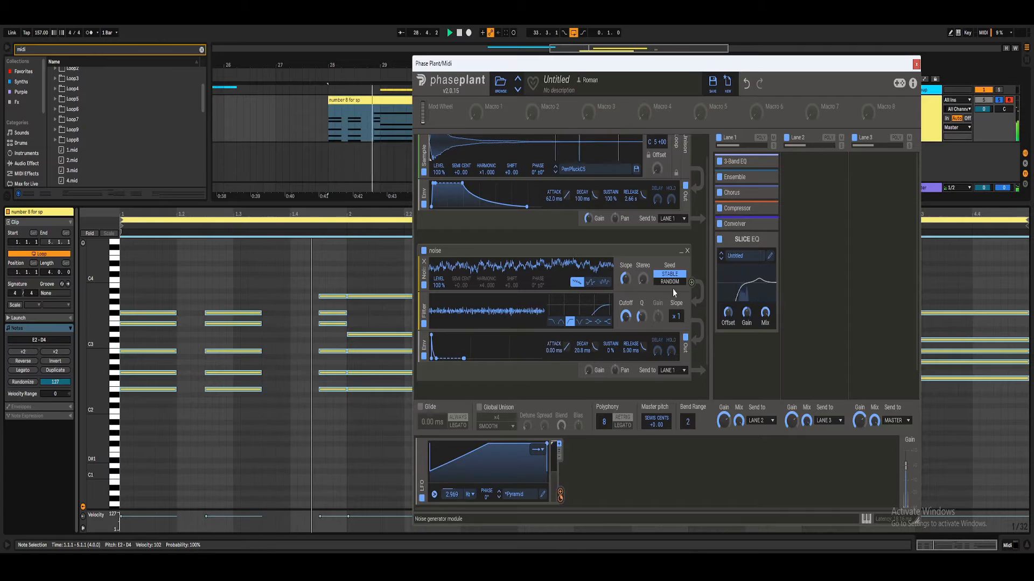
{"action": "key", "text": "space"}
{"action": "key", "text": "space"}
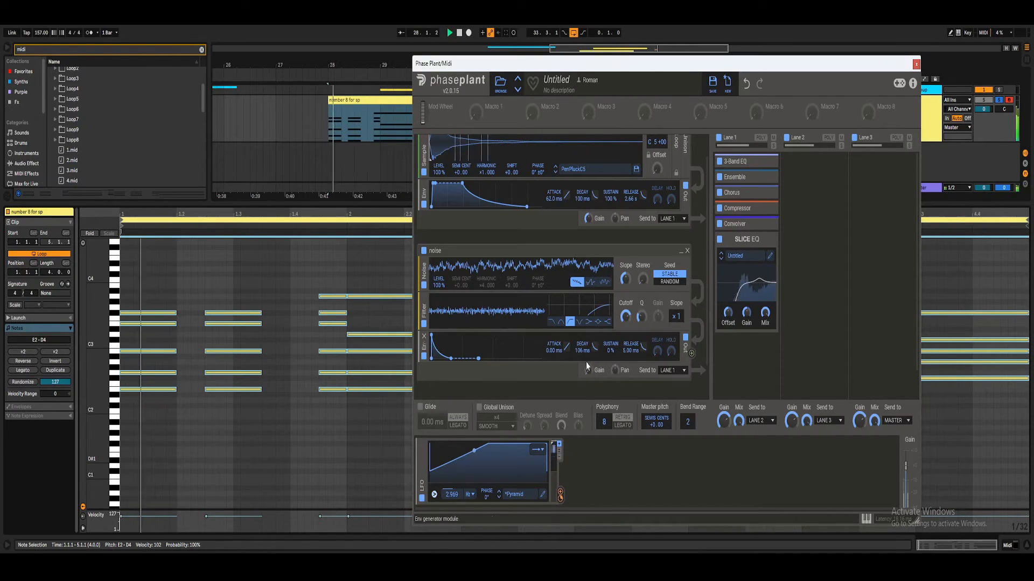
{"action": "left_click_drag", "start_coordinate": [581, 351], "coordinate": [582, 363]}
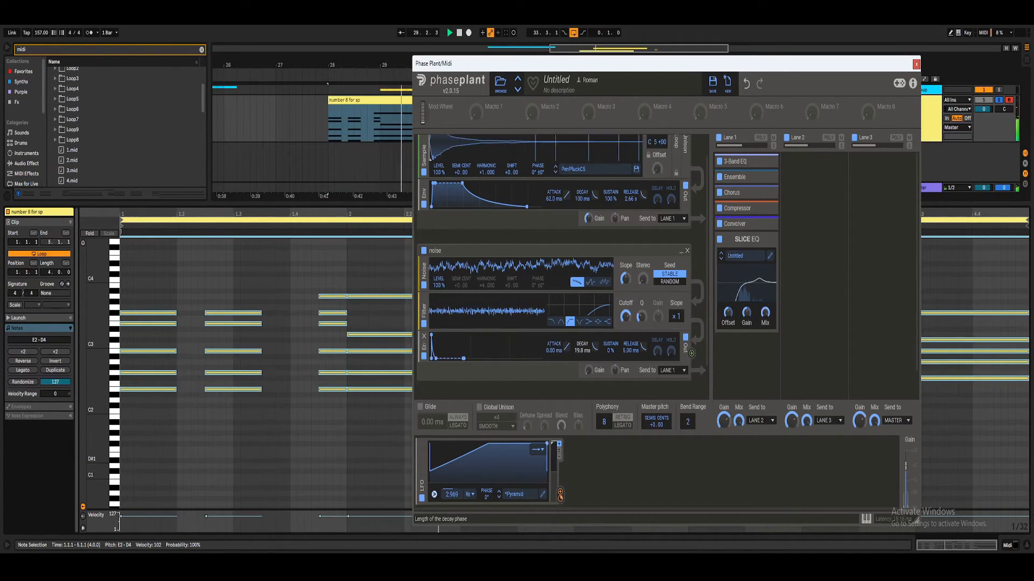
{"action": "left_click_drag", "start_coordinate": [557, 199], "coordinate": [557, 201]}
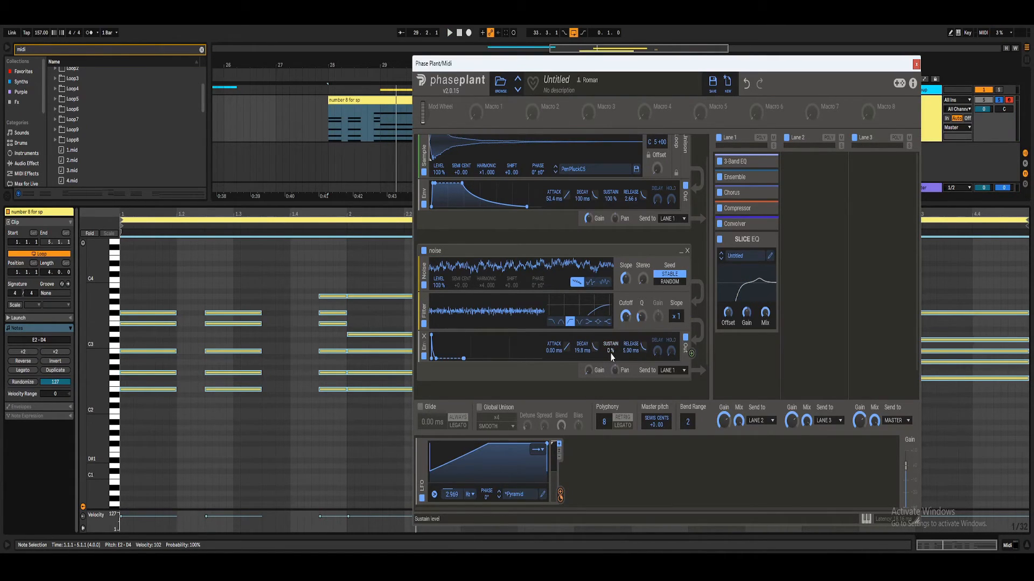
{"action": "scroll", "coordinate": [611, 356], "scroll_direction": "up", "scroll_amount": 1}
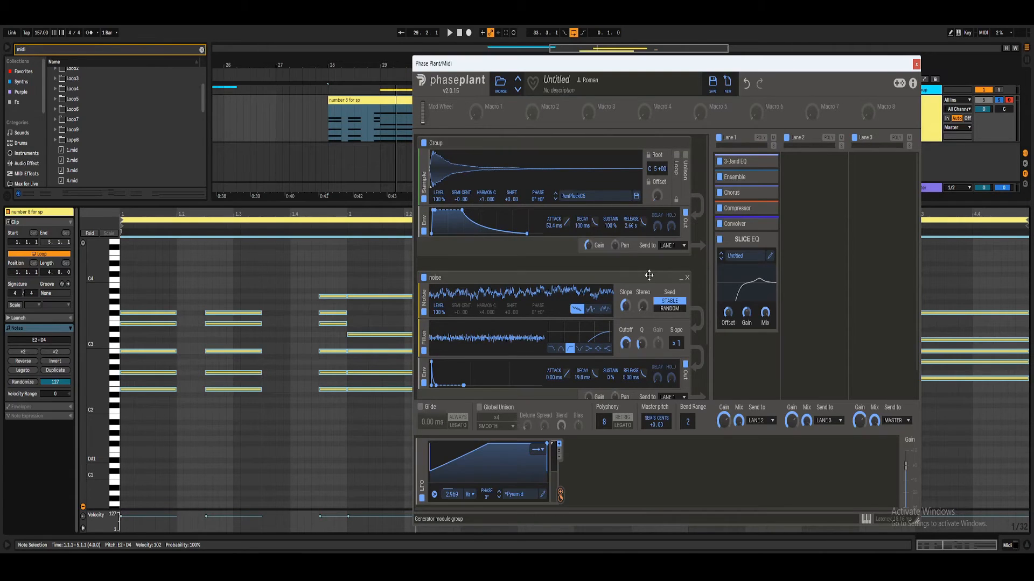
Reopen Slice EQ, lower the low cut to about 199 Hz, and boost the peak more strongly at about 4.09 kHz.
{"action": "left_click", "coordinate": [768, 257]}
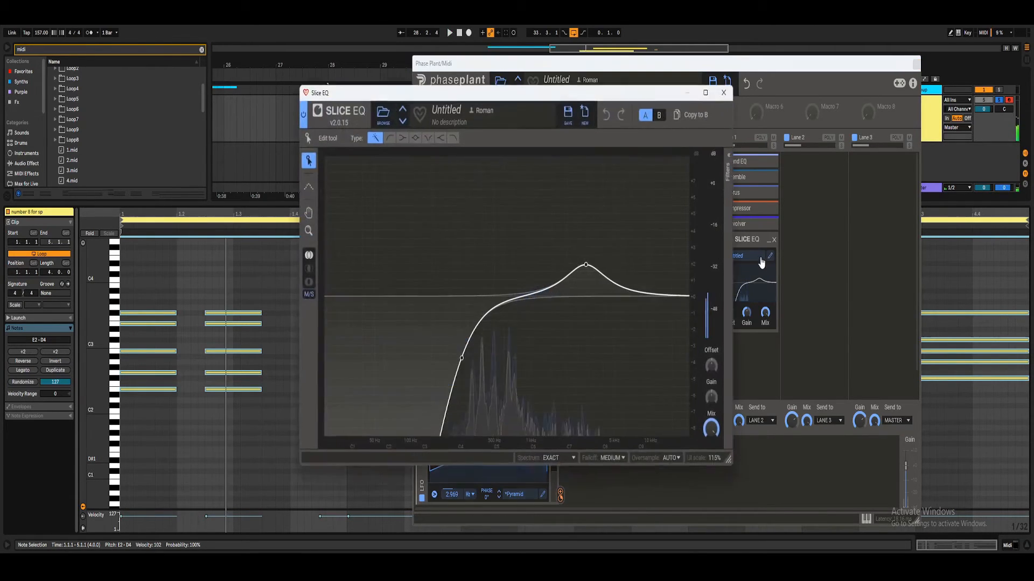
{"action": "key", "text": "space"}
{"action": "left_click_drag", "start_coordinate": [462, 364], "coordinate": [447, 355]}
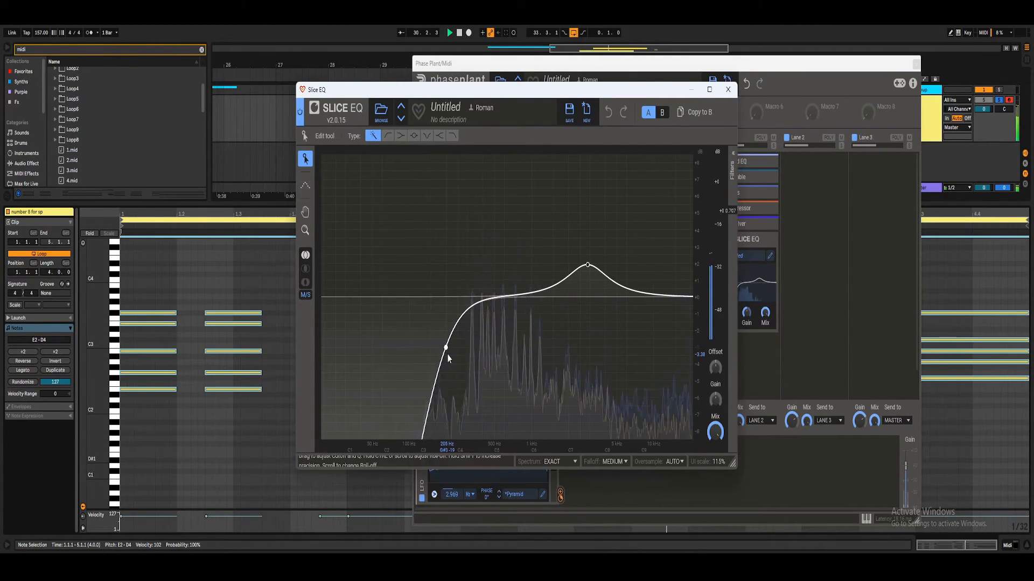
{"action": "left_click_drag", "start_coordinate": [587, 264], "coordinate": [607, 218]}
{"action": "key", "text": "space"}
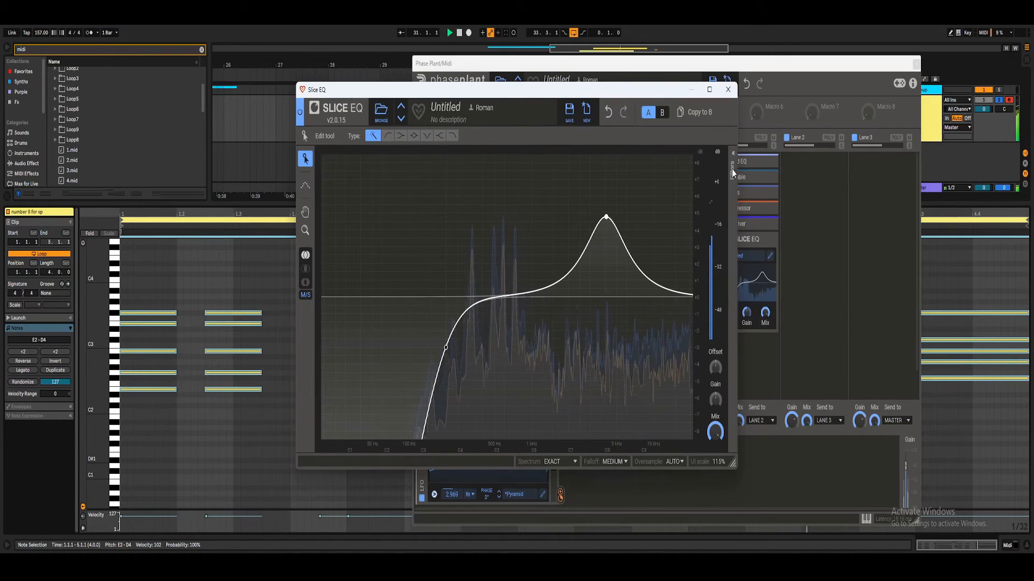
Show the filter settings, adjust the 4.09 kHz peak's Q, set its gain to about +3.60 dB, and close Slice EQ.
{"action": "left_click", "coordinate": [733, 169]}
{"action": "key", "text": "space"}
{"action": "key", "text": "space"}
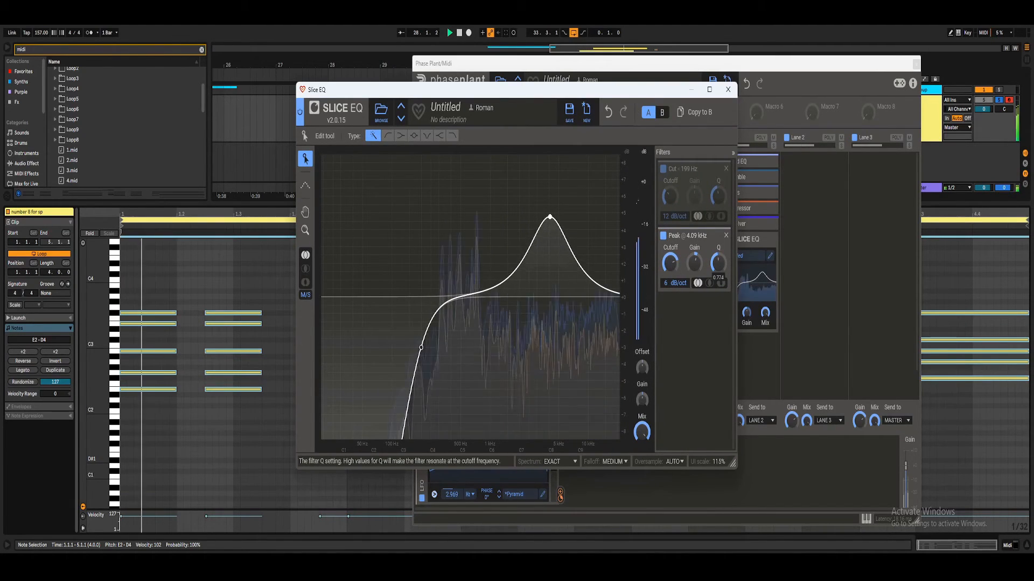
{"action": "left_click_drag", "start_coordinate": [718, 263], "coordinate": [694, 268]}
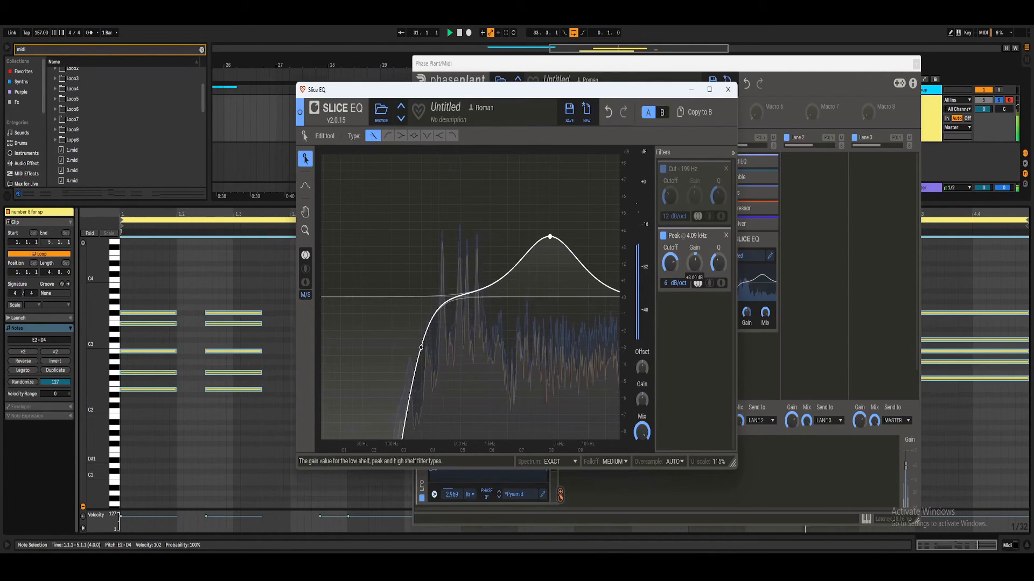
{"action": "left_click", "coordinate": [728, 90]}
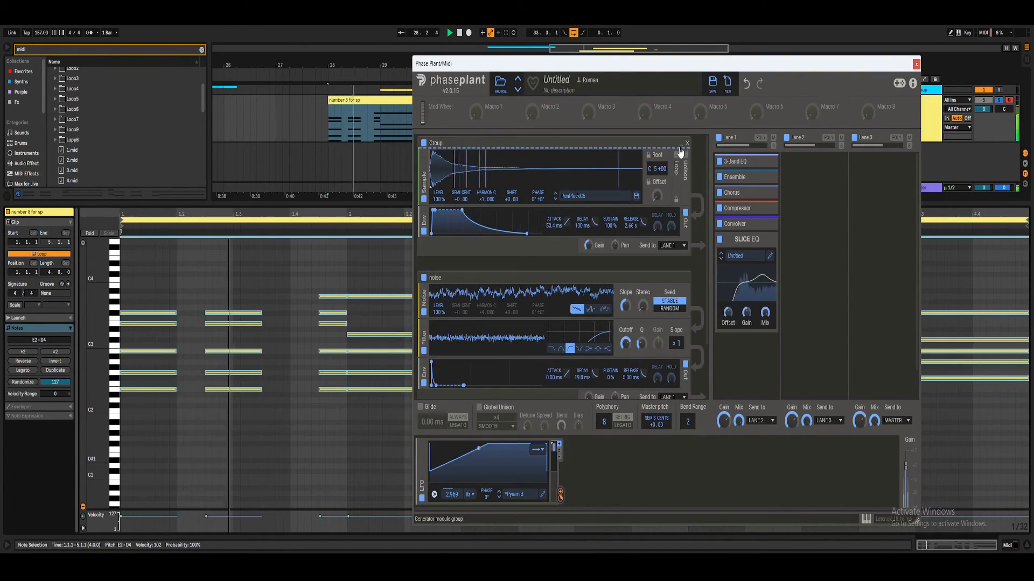
Rename the sample's generator group to "pen" and leave both generator groups collapsed.
{"action": "left_click", "coordinate": [680, 143]}
{"action": "left_click", "coordinate": [680, 180]}
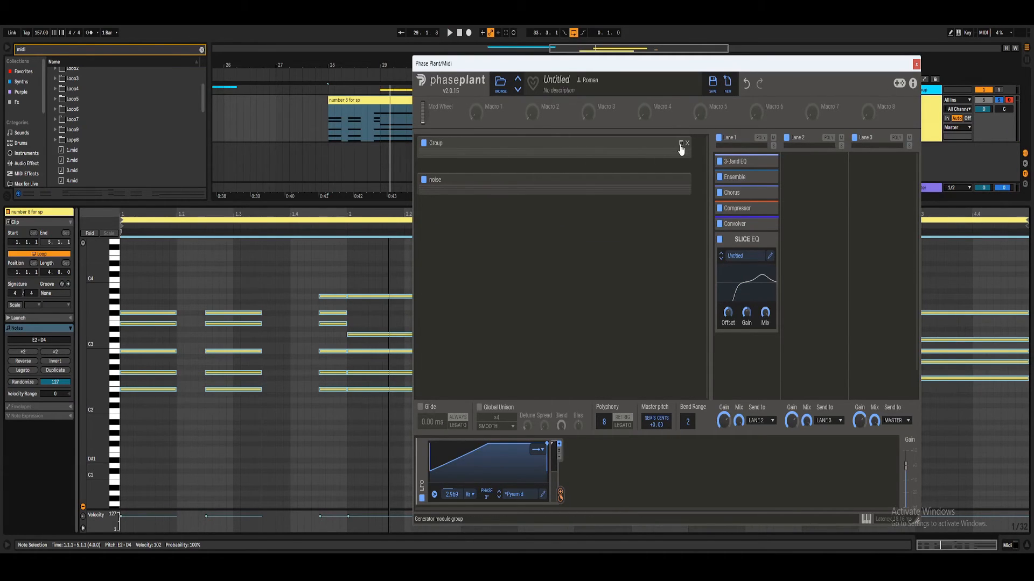
{"action": "left_click", "coordinate": [680, 144]}
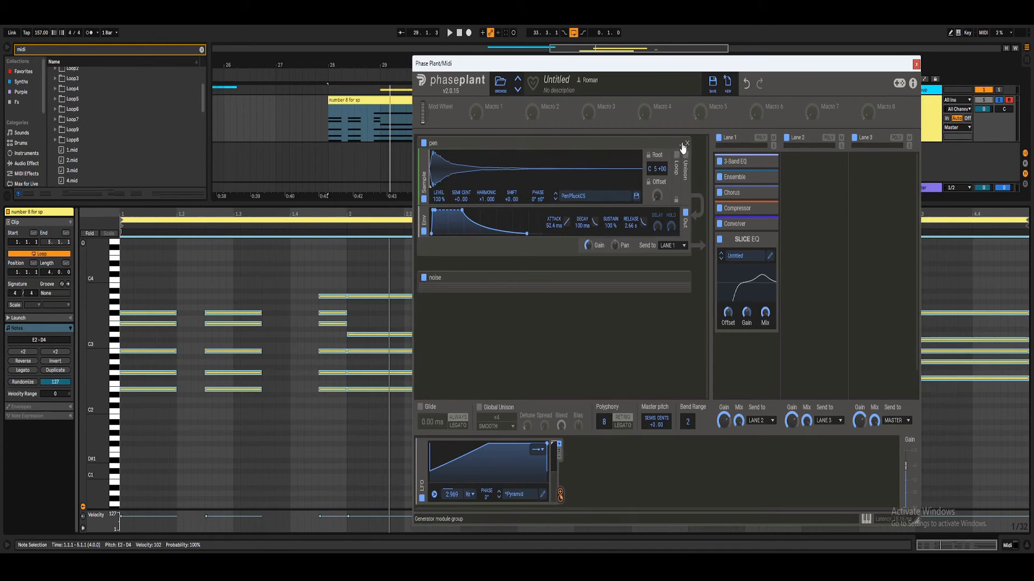
{"action": "left_click", "coordinate": [681, 145]}
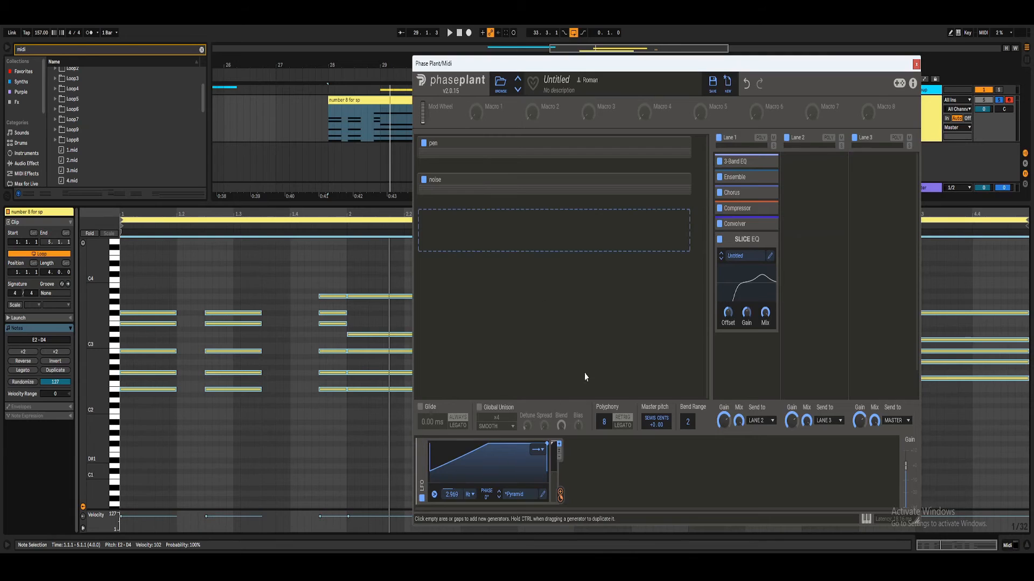
Close the Phase Plant window and show the Midi track's device chain while the melody plays.
{"action": "left_click", "coordinate": [915, 65]}
{"action": "scroll", "coordinate": [872, 121], "scroll_direction": "down", "scroll_amount": 5, "text": "ctrl"}
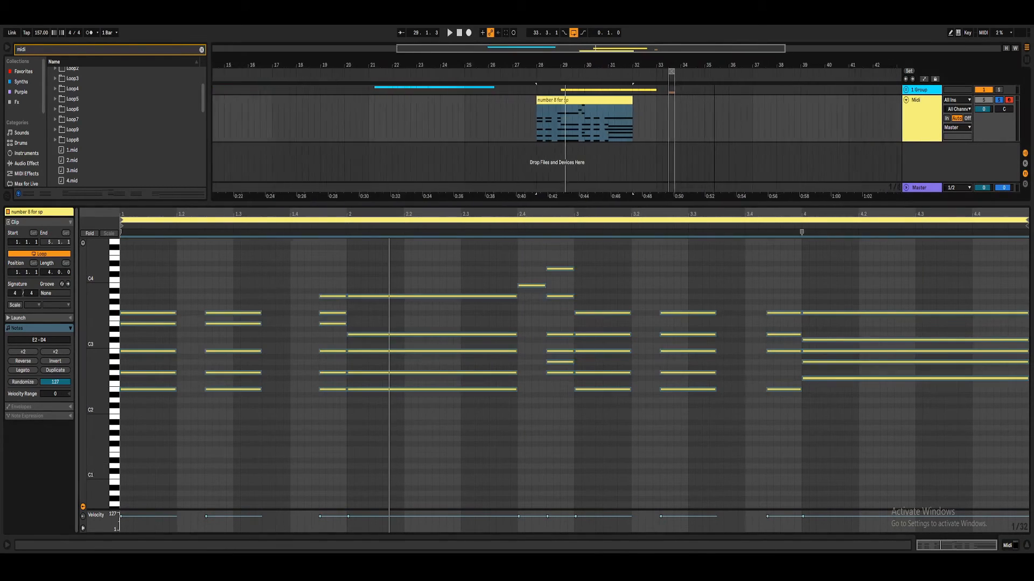
{"action": "left_click", "coordinate": [906, 90]}
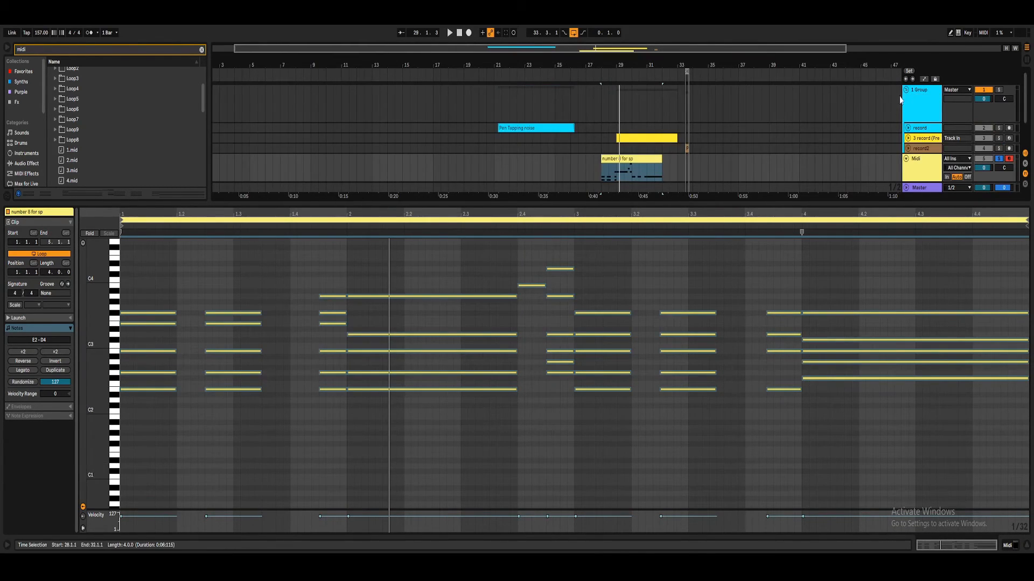
{"action": "left_click", "coordinate": [906, 89]}
{"action": "key", "text": "space"}
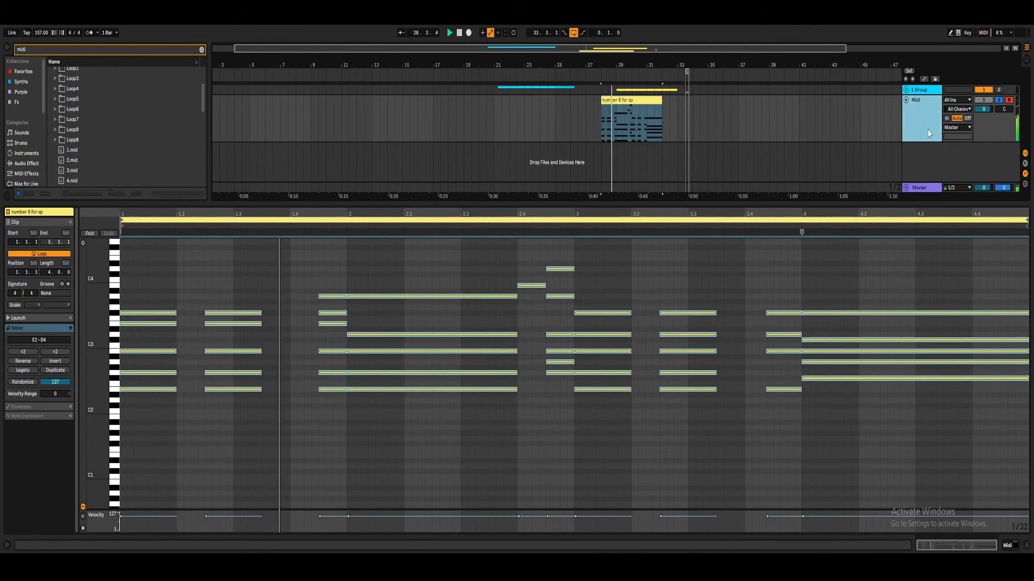
{"action": "left_click", "coordinate": [1006, 546]}
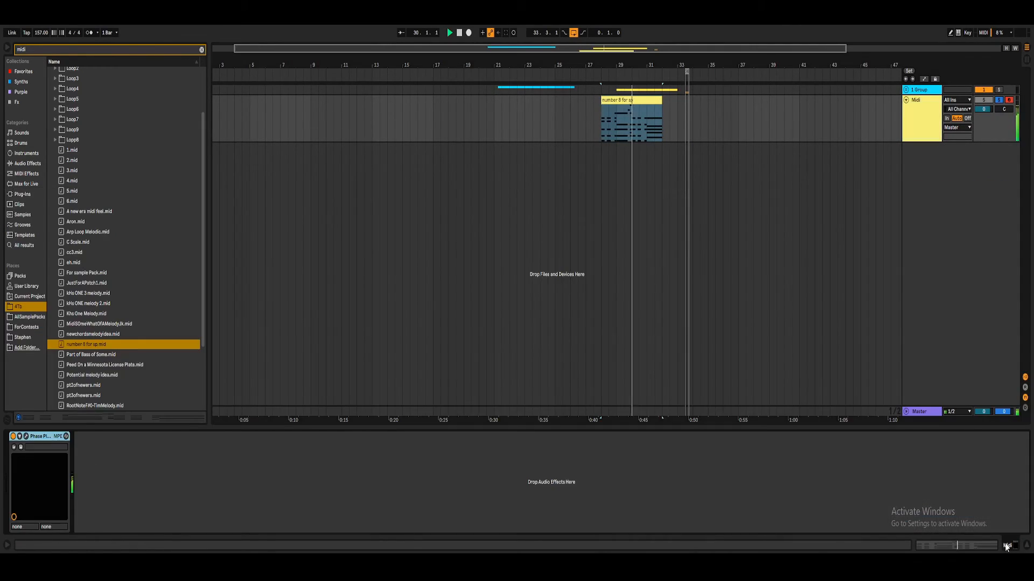
{"action": "left_click", "coordinate": [912, 127]}
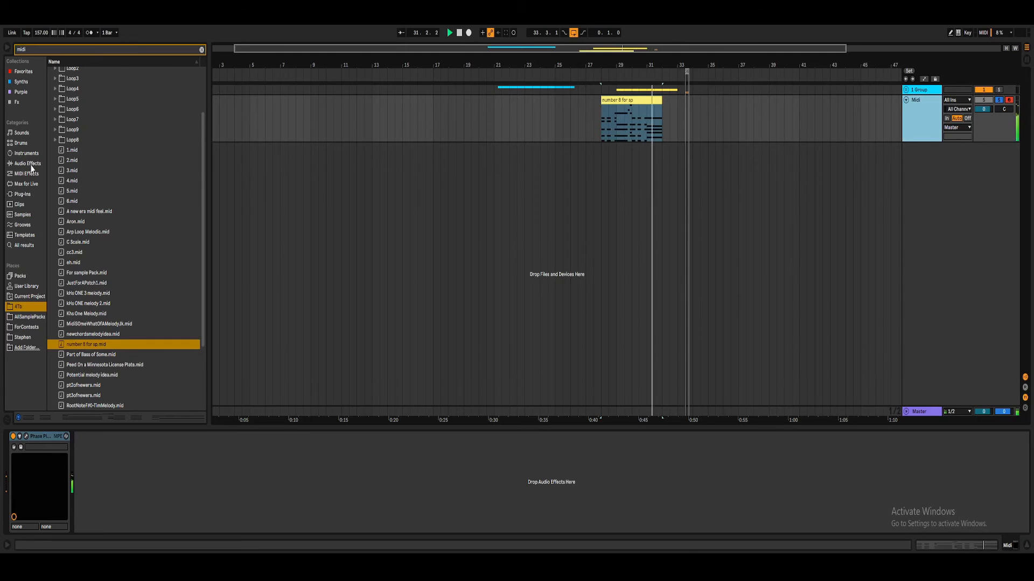
Add an Arpeggiator MIDI effect before Phase Plant and raise its gate above 100%.
{"action": "left_click", "coordinate": [31, 165]}
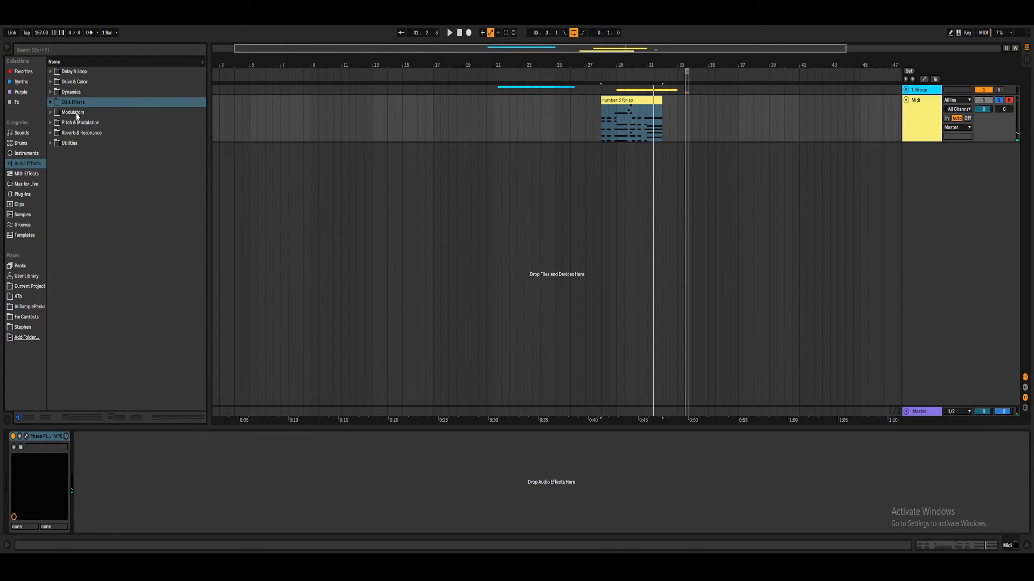
{"action": "left_click", "coordinate": [28, 154]}
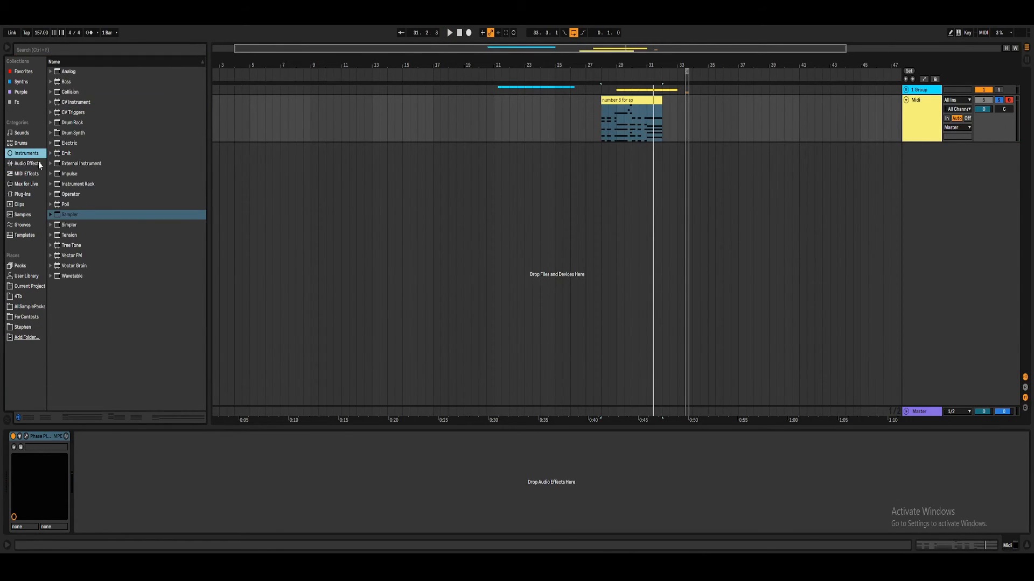
{"action": "left_click", "coordinate": [24, 174]}
{"action": "double_click", "coordinate": [73, 71]}
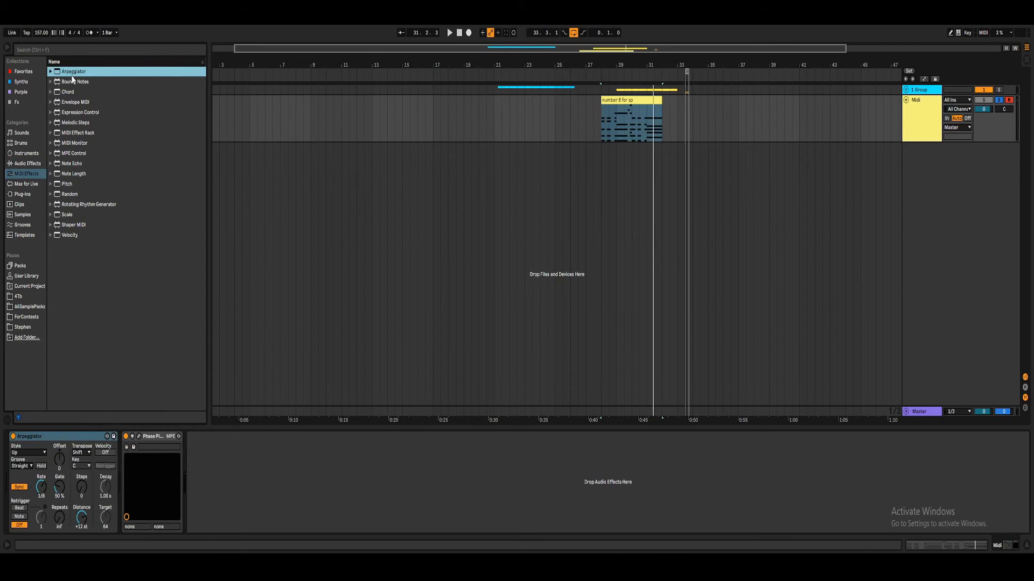
{"action": "key", "text": "space"}
{"action": "mouse_move", "coordinate": [59, 489]}
{"action": "left_mouse_down"}
{"action": "mouse_move", "coordinate": [59, 477]}
{"action": "mouse_move", "coordinate": [59, 495]}
{"action": "left_mouse_up"}
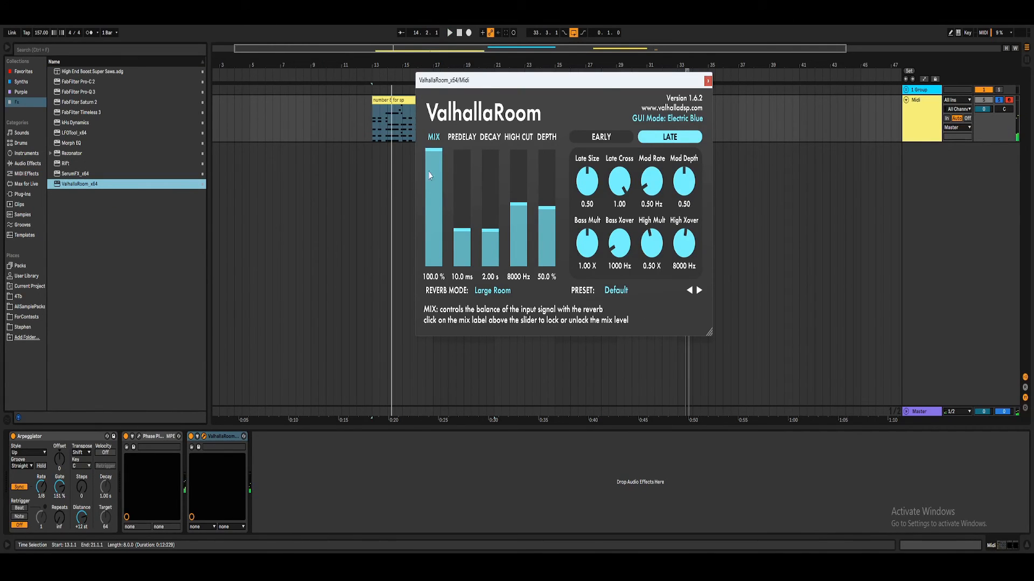
Set ValhallaRoom's mix to about 21% and its high cut to 15000 Hz, and close the reverb window.
{"action": "left_click_drag", "start_coordinate": [442, 235], "coordinate": [441, 201]}
{"action": "left_click_drag", "start_coordinate": [521, 213], "coordinate": [520, 159]}
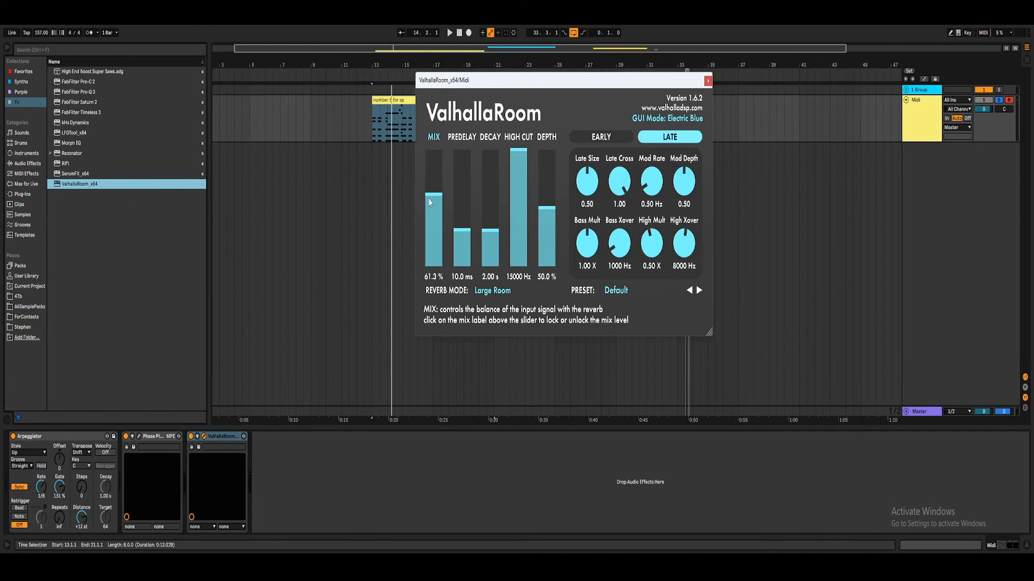
{"action": "left_click_drag", "start_coordinate": [441, 195], "coordinate": [441, 242]}
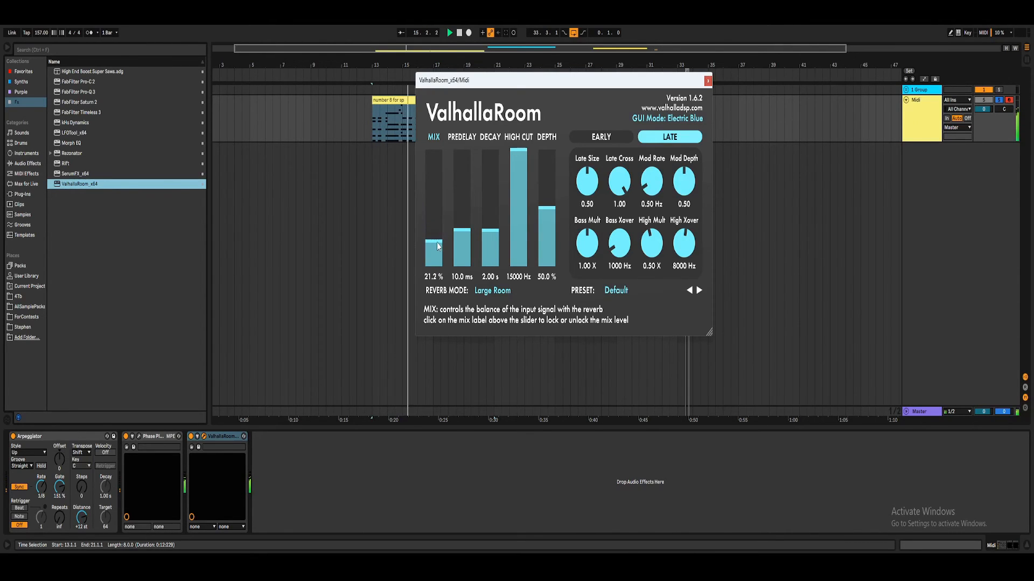
{"action": "left_click", "coordinate": [707, 81]}
{"action": "left_click_drag", "start_coordinate": [445, 66], "coordinate": [502, 66]}
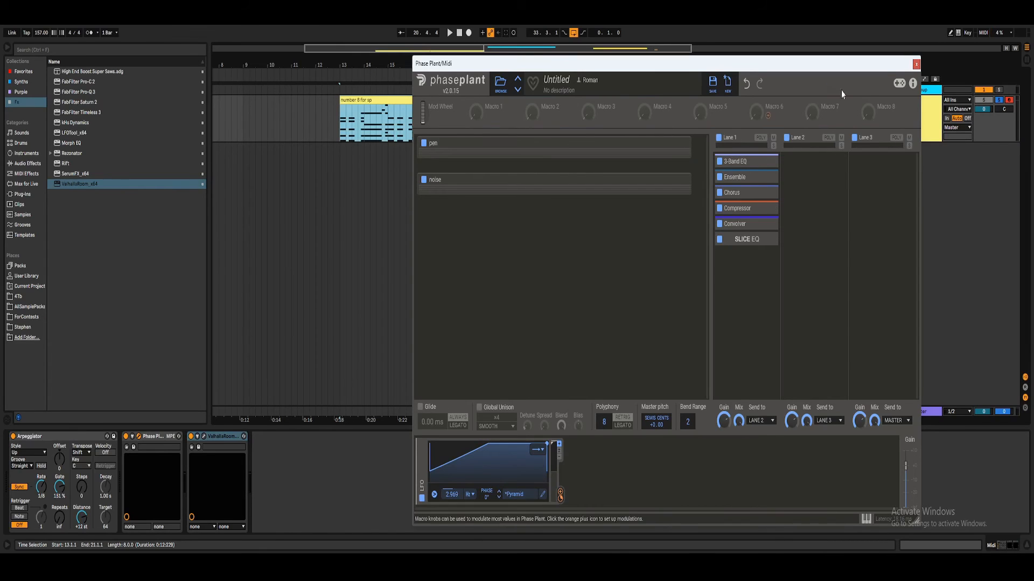
Close the Phase Plant window and unfold the track group along with the record, frozen record and record2 tracks.
{"action": "left_click", "coordinate": [916, 64]}
{"action": "mouse_move", "coordinate": [766, 63]}
{"action": "left_mouse_down"}
{"action": "mouse_move", "coordinate": [580, 80]}
{"action": "mouse_move", "coordinate": [553, 76]}
{"action": "mouse_move", "coordinate": [565, 59]}
{"action": "left_mouse_up"}
{"action": "left_click", "coordinate": [907, 91]}
{"action": "left_click", "coordinate": [530, 149]}
{"action": "left_click", "coordinate": [907, 138]}
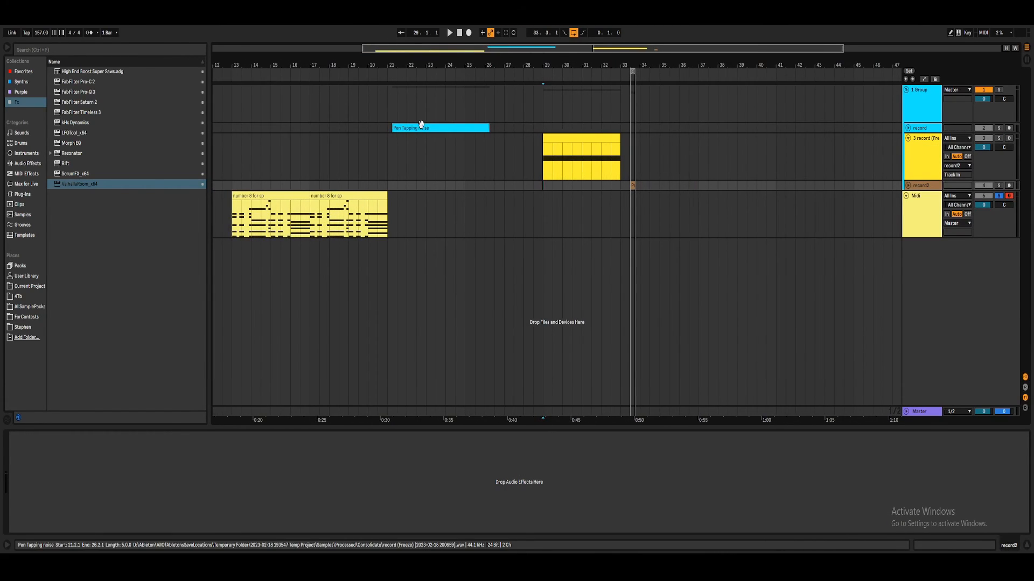
{"action": "left_click", "coordinate": [908, 128]}
{"action": "left_click", "coordinate": [908, 223]}
Examine the waveform of the short PenPluck clip on the record2 track up close.
{"action": "left_click", "coordinate": [633, 223]}
{"action": "mouse_move", "coordinate": [632, 62]}
{"action": "left_mouse_down"}
{"action": "mouse_move", "coordinate": [572, 58]}
{"action": "mouse_move", "coordinate": [558, 67]}
{"action": "mouse_move", "coordinate": [551, 57]}
{"action": "mouse_move", "coordinate": [634, 64]}
{"action": "left_mouse_up"}
{"action": "left_click", "coordinate": [491, 228]}
{"action": "left_click", "coordinate": [534, 222]}
{"action": "scroll", "coordinate": [611, 242], "scroll_direction": "up", "scroll_amount": 2}
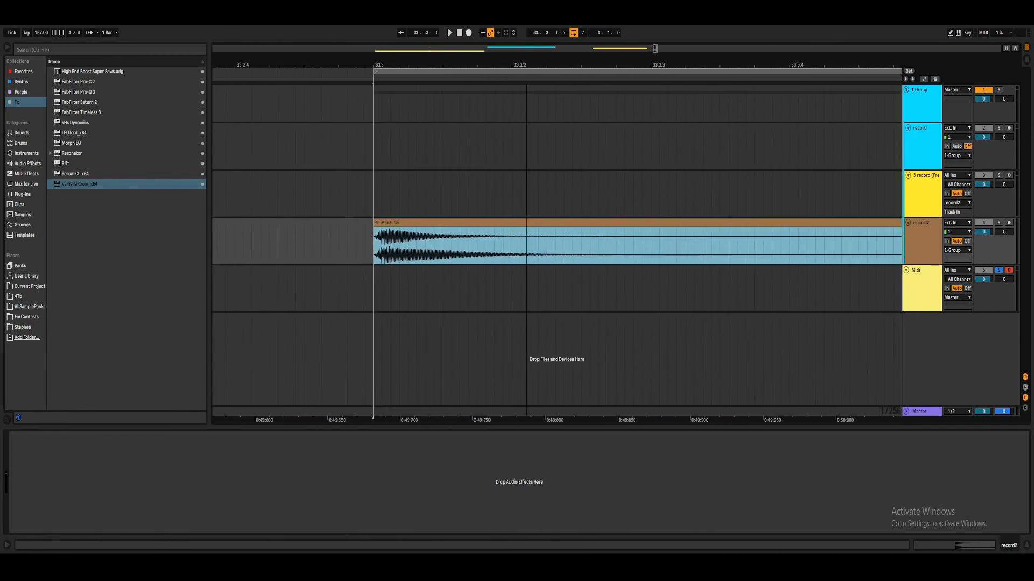
{"action": "left_click_drag", "start_coordinate": [526, 65], "coordinate": [587, 62]}
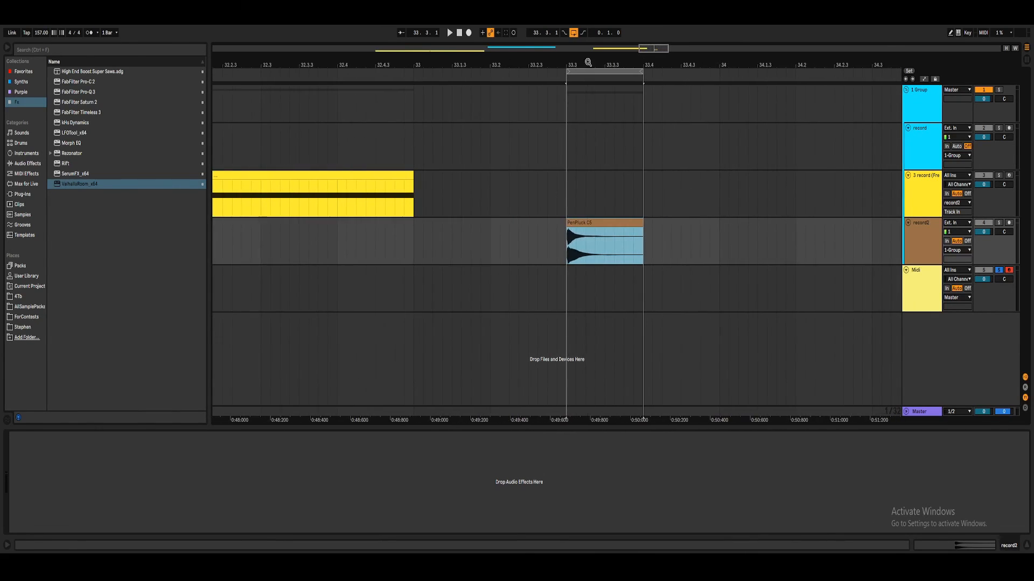
{"action": "left_click_drag", "start_coordinate": [495, 66], "coordinate": [302, 103]}
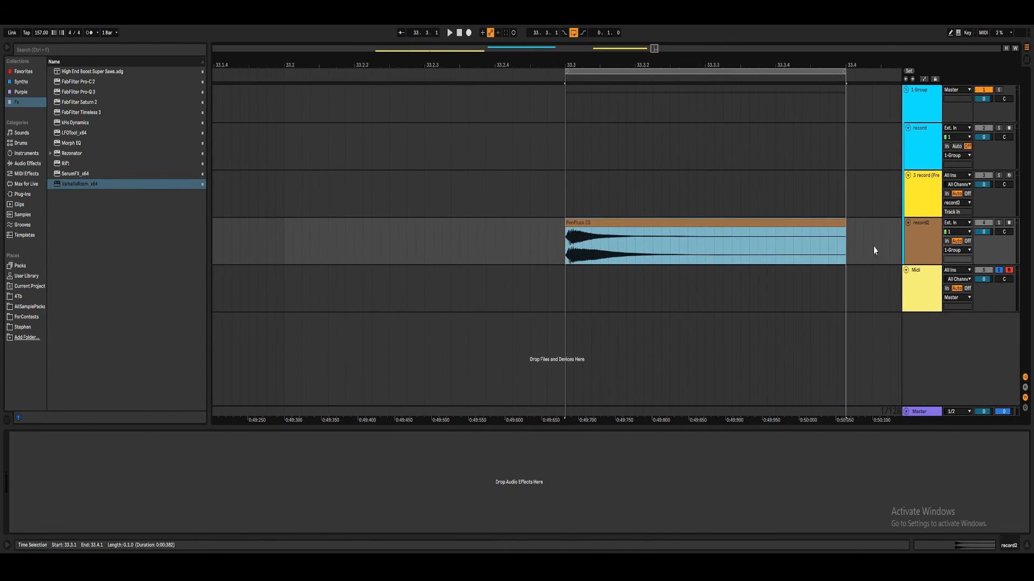
{"action": "left_click", "coordinate": [922, 243]}
{"action": "left_click_drag", "start_coordinate": [630, 58], "coordinate": [578, 61]}
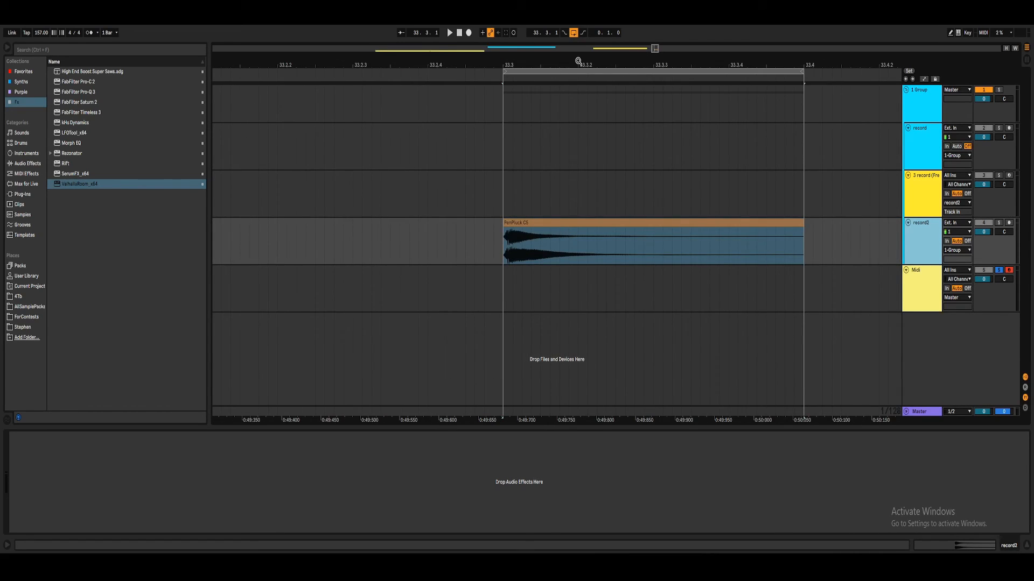
{"action": "left_click_drag", "start_coordinate": [625, 59], "coordinate": [703, 65]}
Show the Midi track's device chain, reopen Phase Plant to review its generator groups, and select the first melody clip.
{"action": "left_click", "coordinate": [932, 286]}
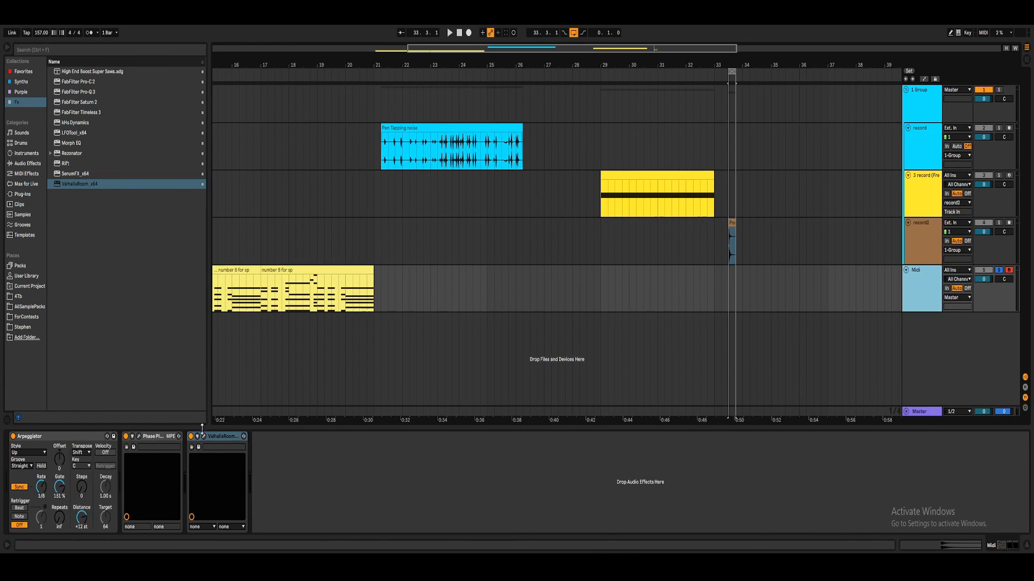
{"action": "left_click", "coordinate": [141, 436]}
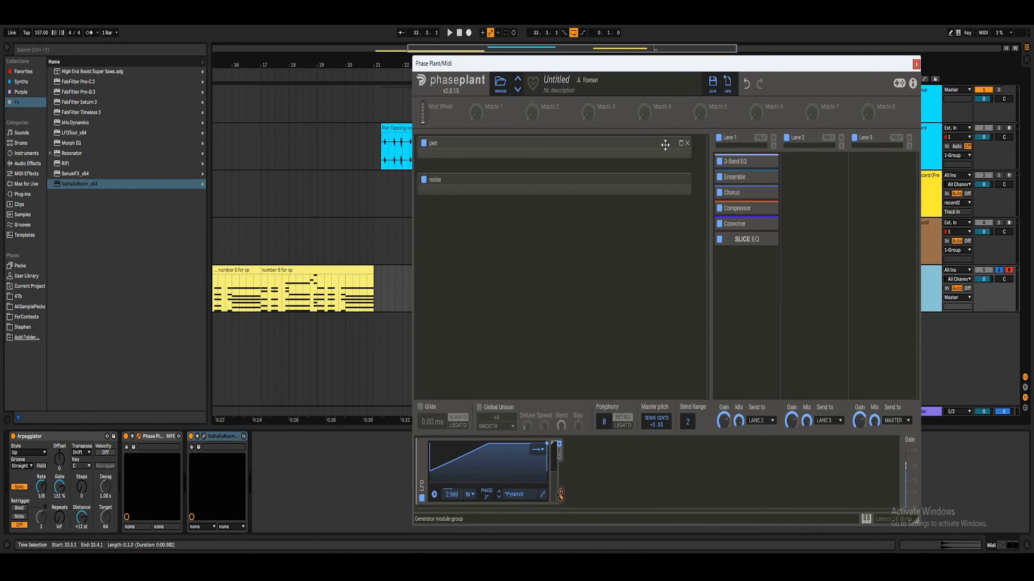
{"action": "left_click", "coordinate": [329, 271]}
{"action": "left_click", "coordinate": [248, 270]}
{"action": "left_click_drag", "start_coordinate": [639, 89], "coordinate": [640, 76]}
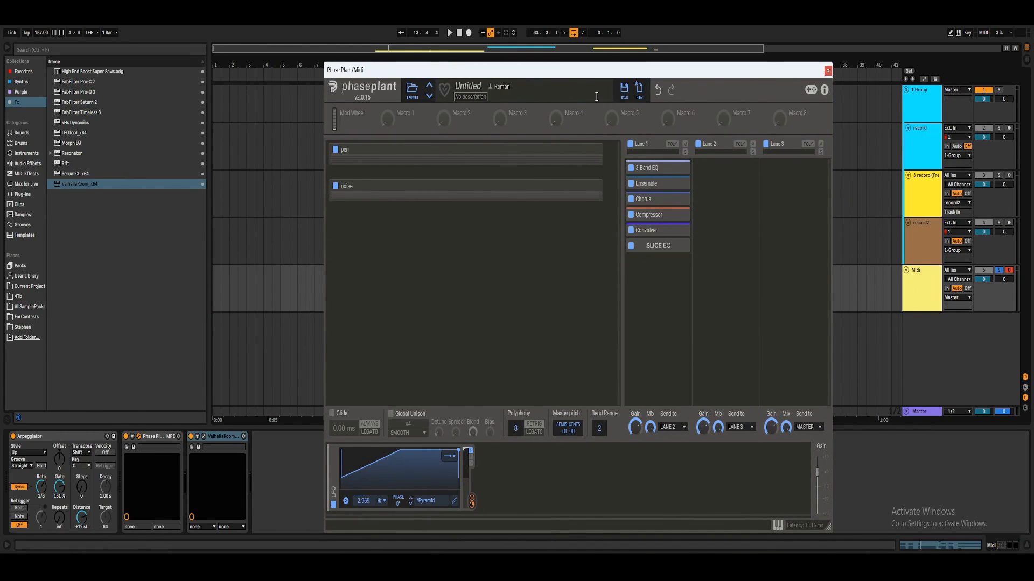
Close the Phase Plant window and play back the arpeggiated melody clips on the Midi track.
{"action": "left_click", "coordinate": [827, 71]}
{"action": "left_click_drag", "start_coordinate": [505, 63], "coordinate": [507, 66]}
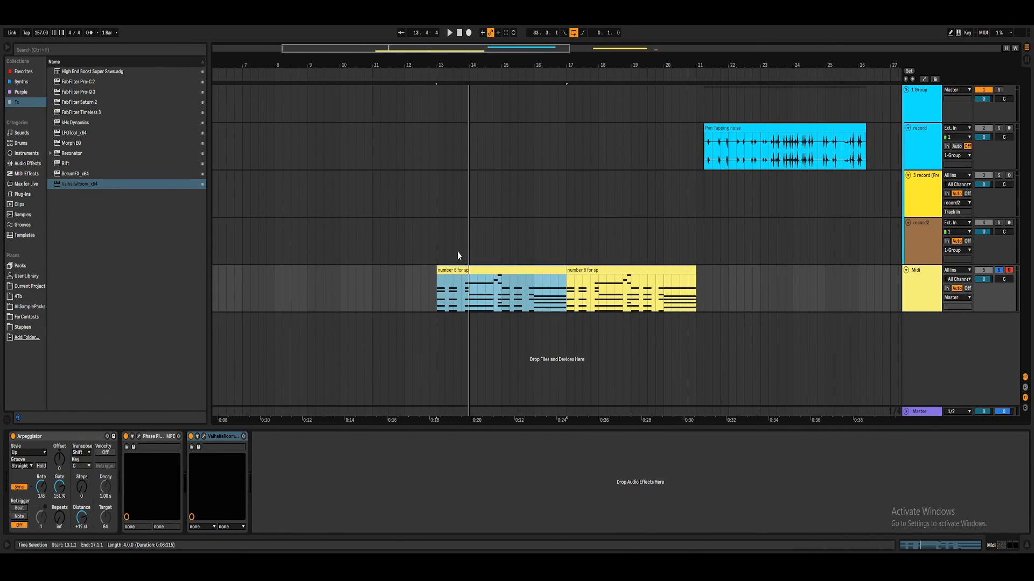
{"action": "left_click", "coordinate": [441, 247]}
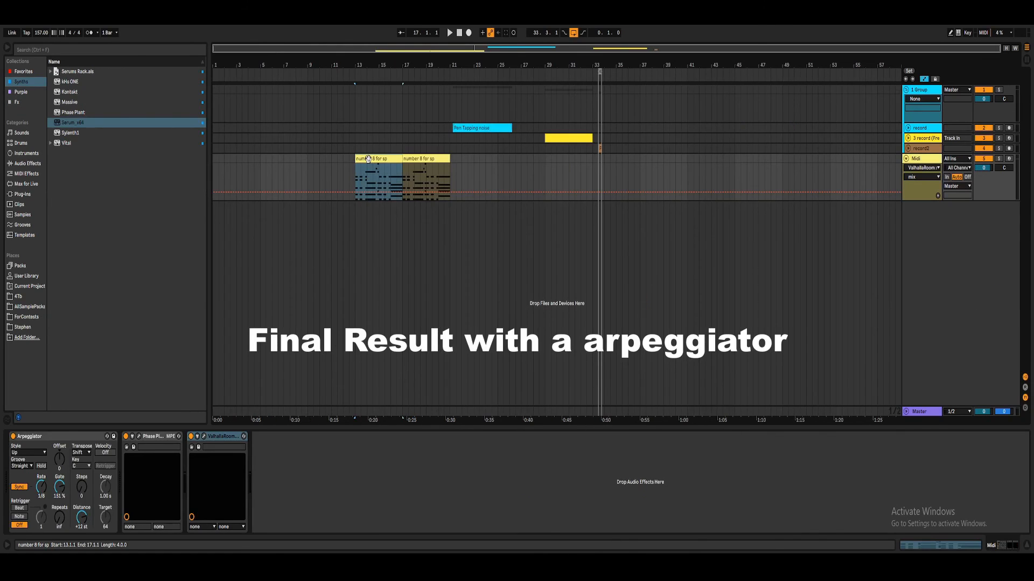
{"action": "left_click_drag", "start_coordinate": [388, 65], "coordinate": [444, 66]}
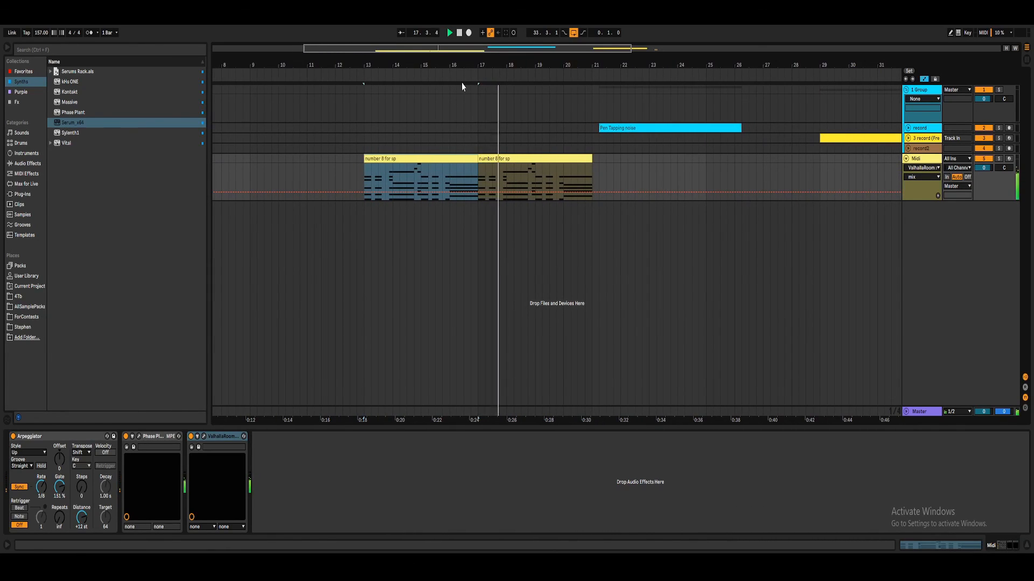